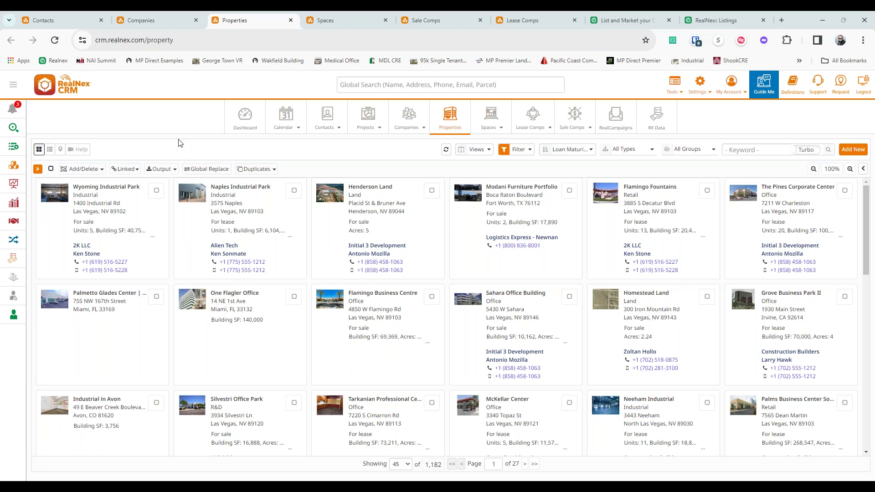
- Leave the property type filter on All Types and bring up the Filter menu
{"action": "left_click", "coordinate": [623, 153]}
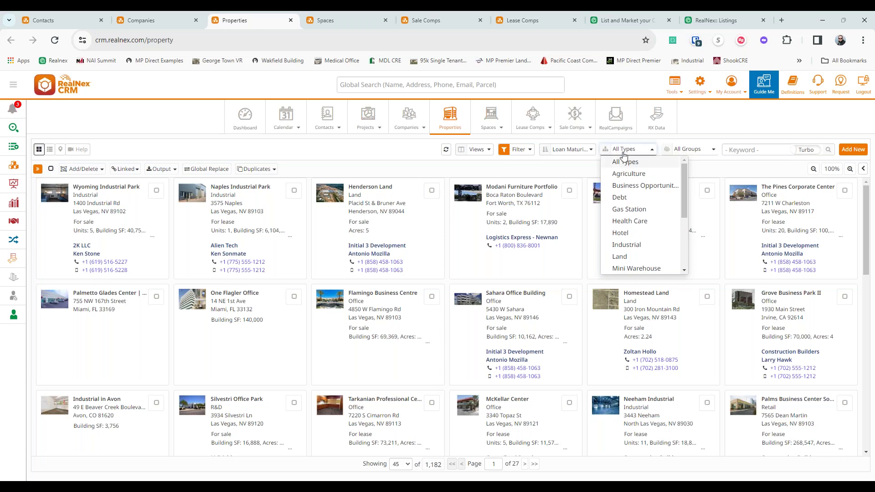
{"action": "scroll", "coordinate": [643, 201], "scroll_direction": "down", "scroll_amount": 3}
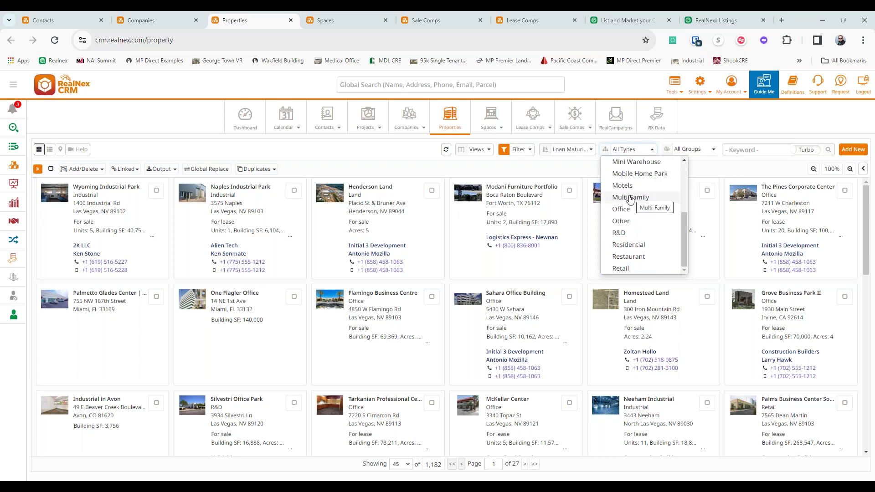
{"action": "left_click", "coordinate": [573, 175]}
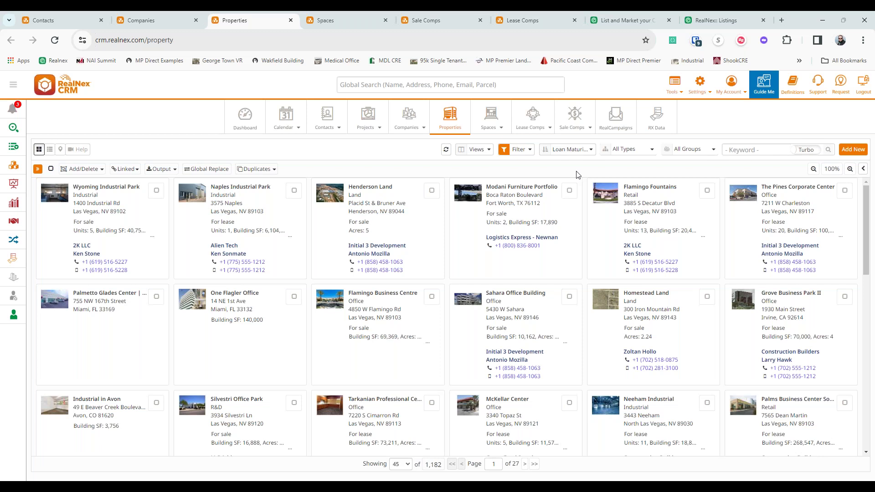
{"action": "left_click", "coordinate": [529, 150]}
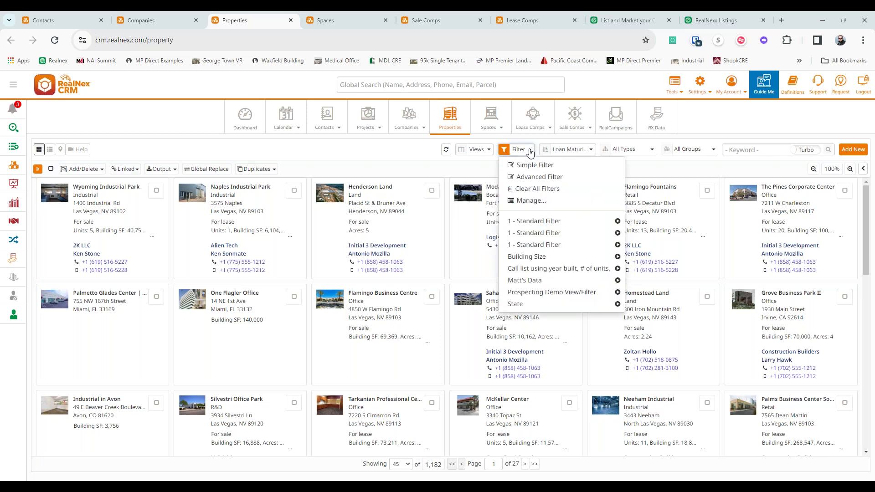
- Open a Simple Filter and add two blank AND conditions below the Team condition
{"action": "left_click", "coordinate": [553, 167]}
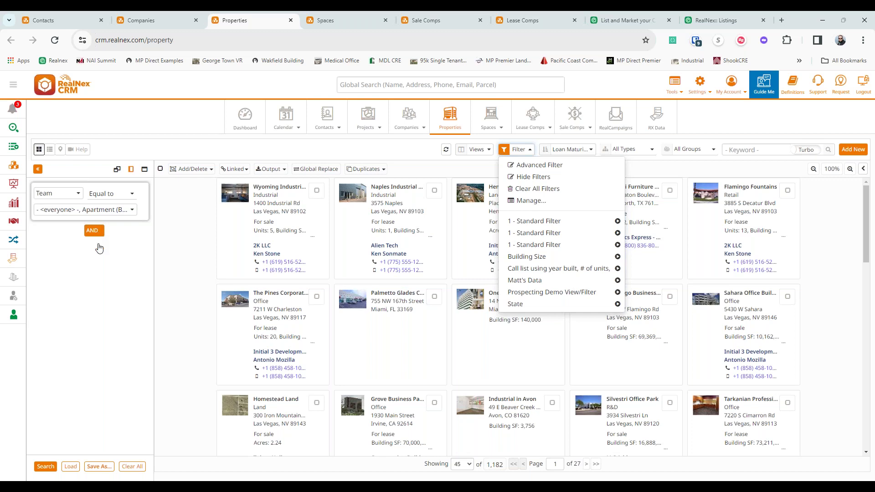
{"action": "left_click", "coordinate": [99, 235]}
{"action": "left_click", "coordinate": [116, 277]}
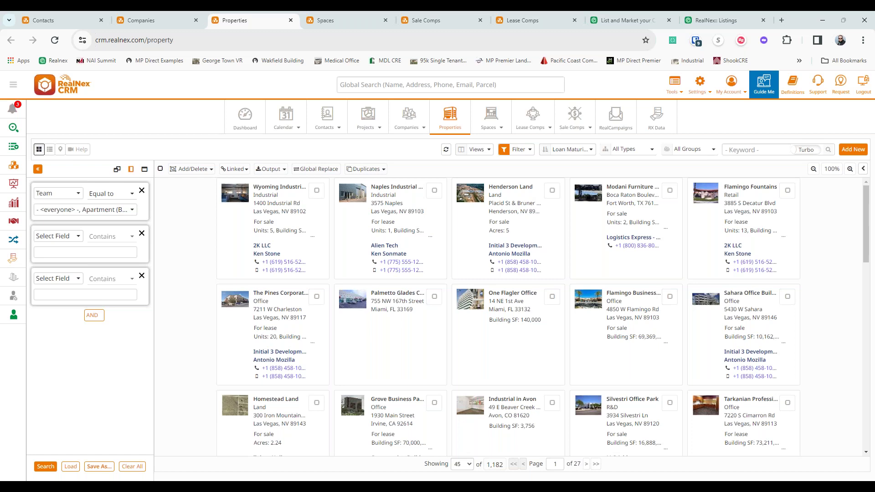
- Set the new conditions to Cap rate and Building Class, then choose Save As > New
{"action": "left_click", "coordinate": [58, 236]}
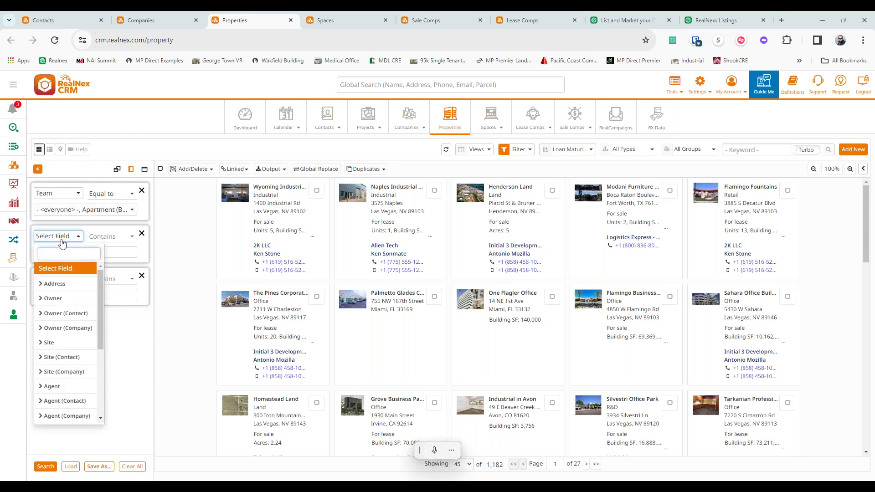
{"action": "type", "text": "cap"}
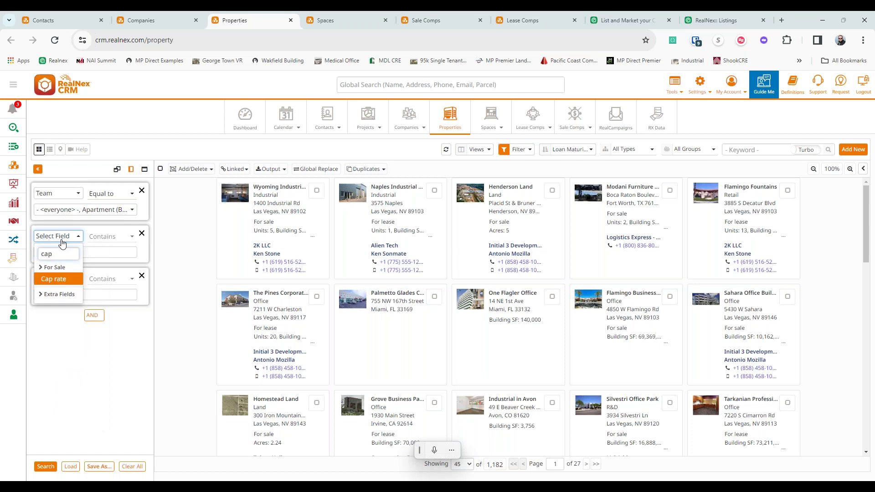
{"action": "left_click", "coordinate": [54, 279]}
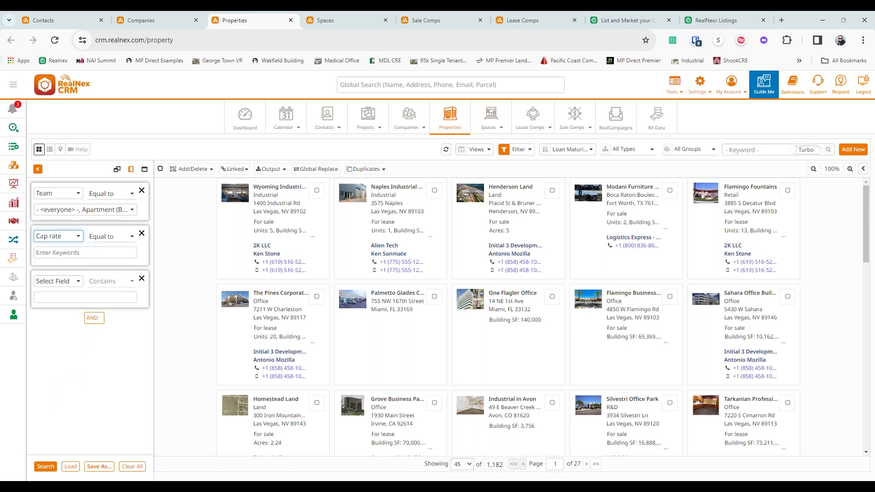
{"action": "left_click", "coordinate": [57, 280]}
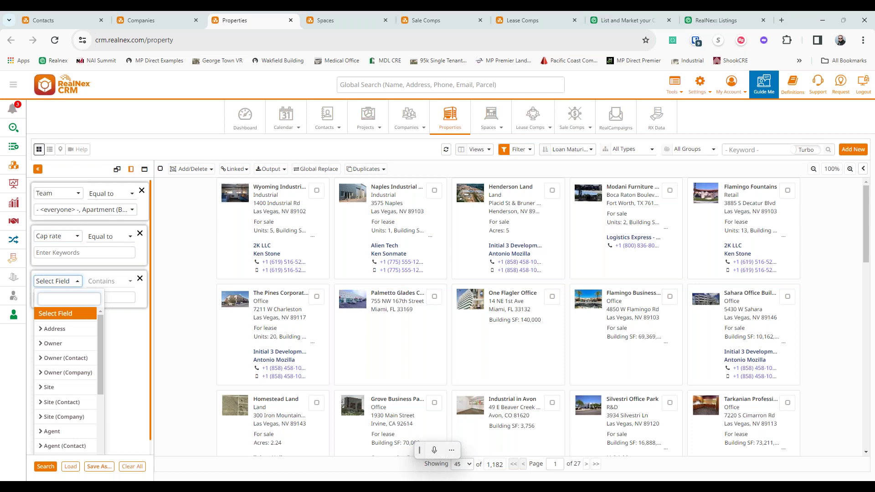
{"action": "type", "text": "build"}
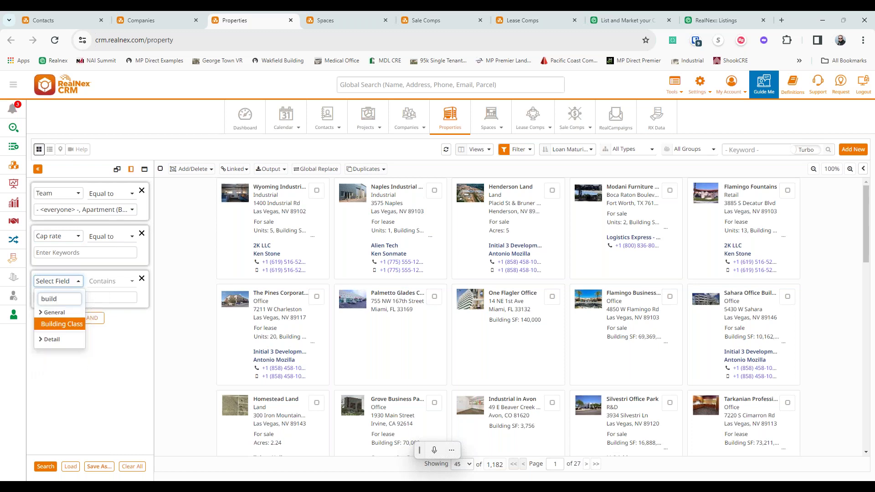
{"action": "left_click", "coordinate": [61, 324]}
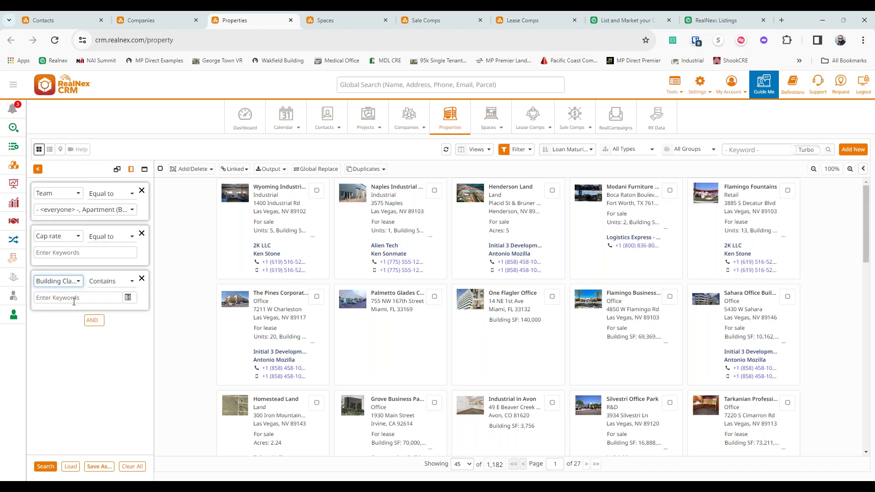
{"action": "left_click", "coordinate": [99, 466]}
{"action": "left_click", "coordinate": [82, 441]}
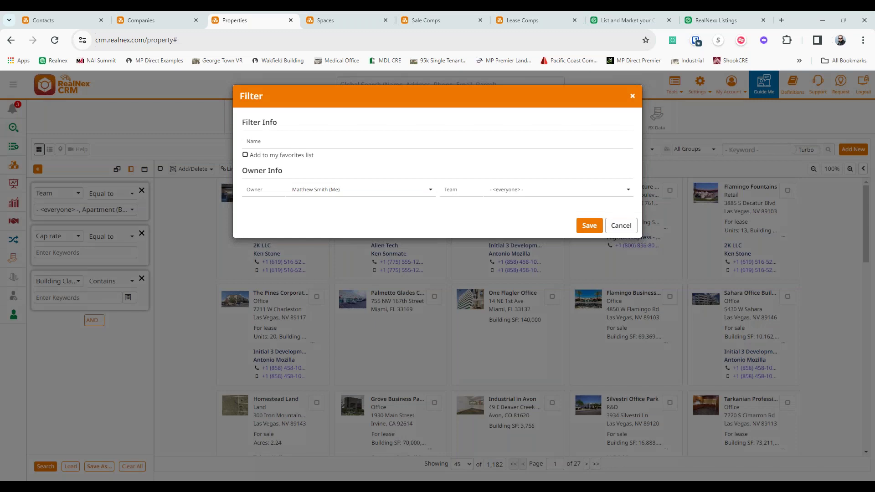
- Cancel saving the filter without saving changes, then select the Cap rate value box
{"action": "left_click", "coordinate": [303, 158]}
{"action": "left_click", "coordinate": [302, 158]}
{"action": "left_click", "coordinate": [621, 225]}
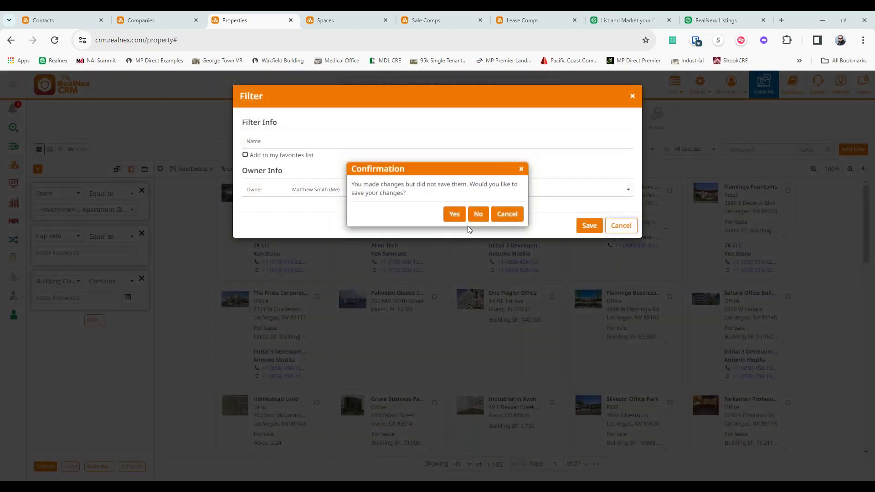
{"action": "left_click", "coordinate": [472, 218]}
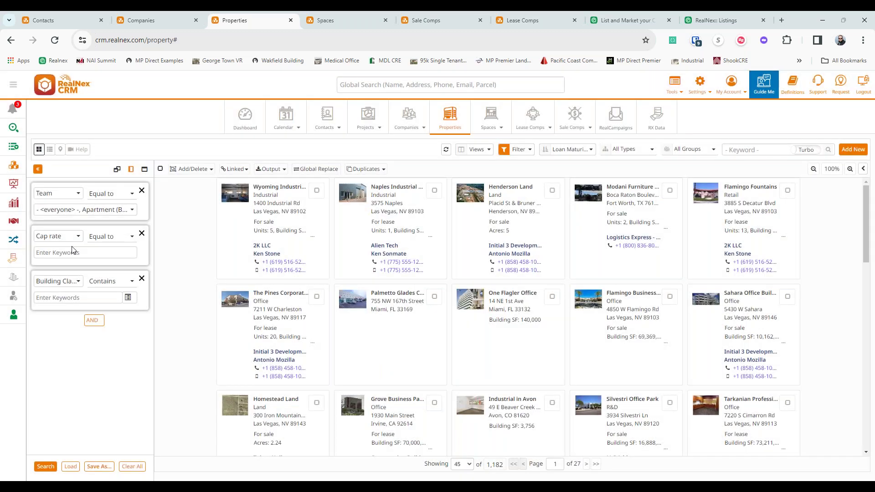
{"action": "left_click", "coordinate": [67, 253]}
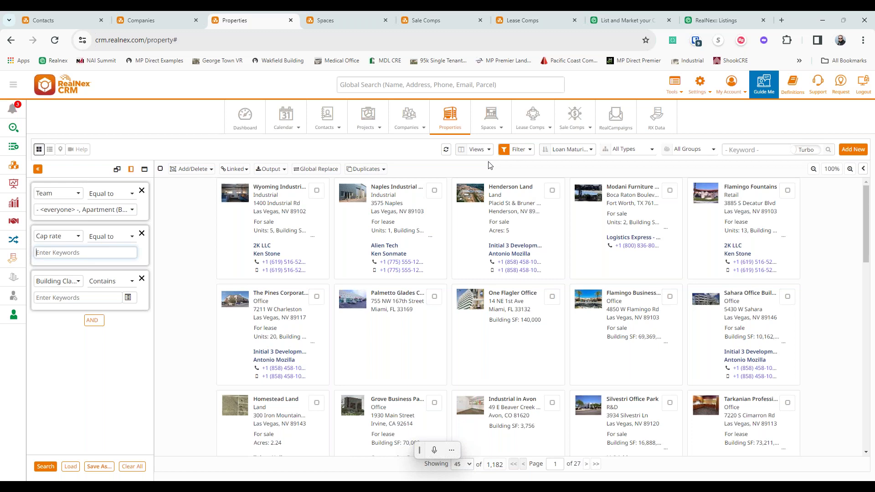
- Collapse the filter panel to widen the cards and show the saved filters list
{"action": "left_click", "coordinate": [38, 169]}
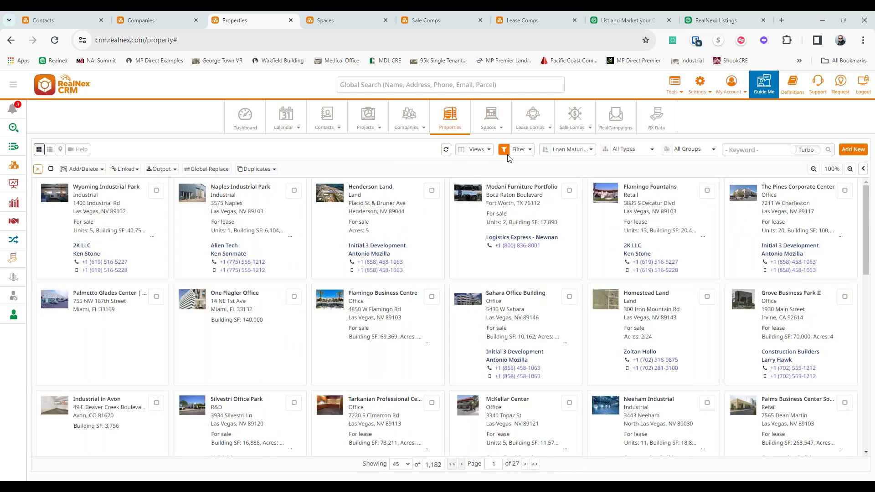
{"action": "left_click", "coordinate": [511, 152]}
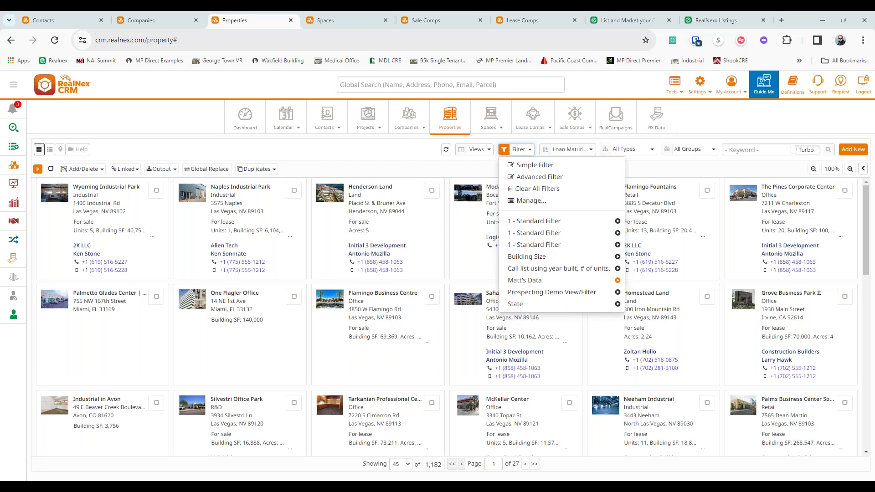
- Apply the Prospecting Demo View/Filter to show properties as a loan table
{"action": "left_click", "coordinate": [564, 293]}
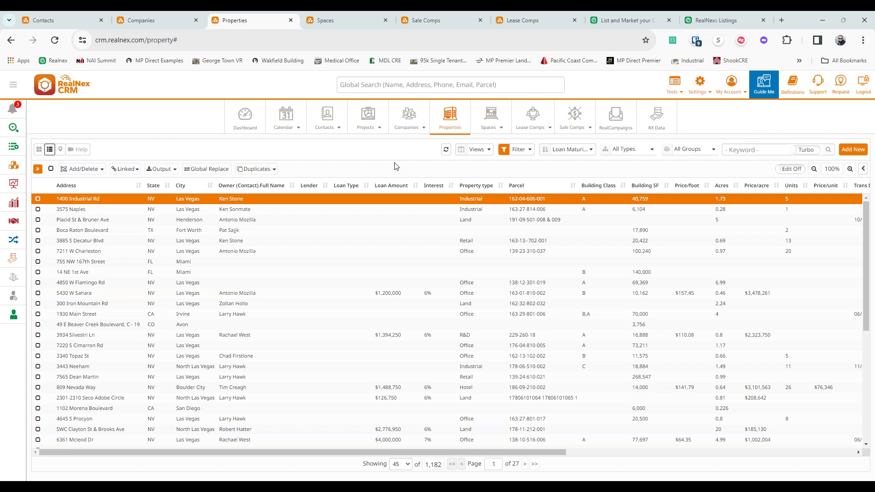
{"action": "left_click", "coordinate": [473, 153]}
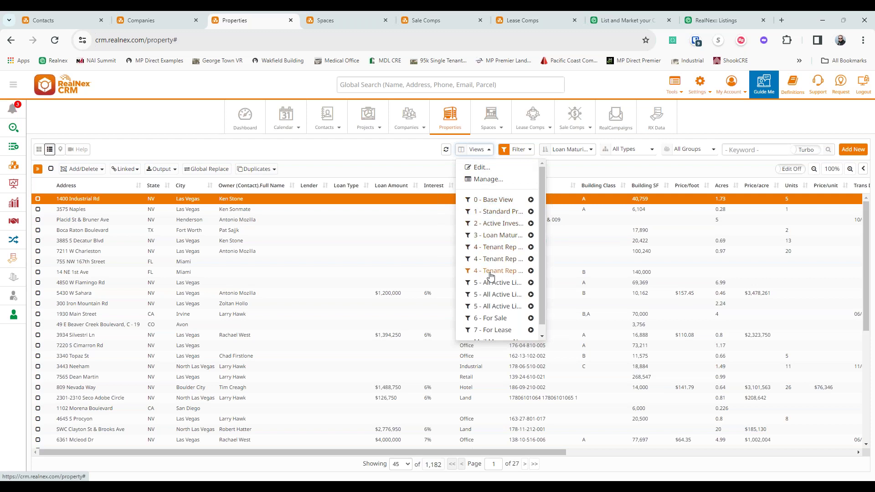
{"action": "scroll", "coordinate": [490, 275], "scroll_direction": "down", "scroll_amount": 1}
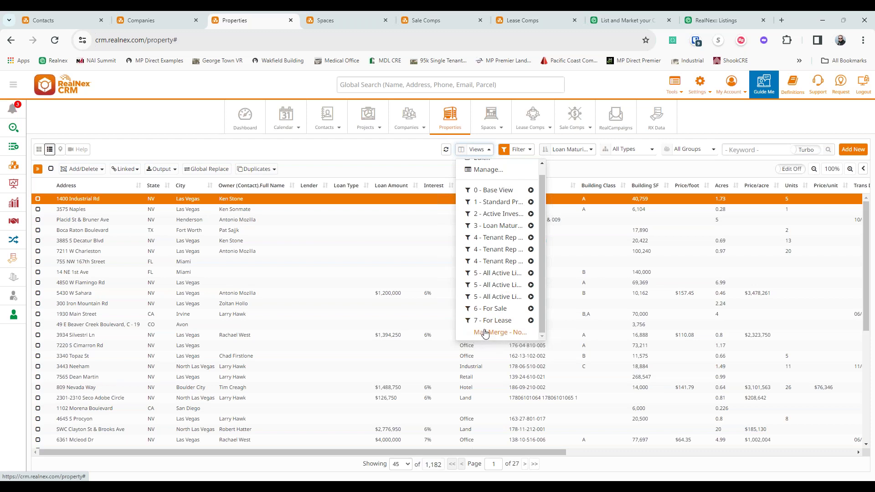
{"action": "scroll", "coordinate": [482, 328], "scroll_direction": "up", "scroll_amount": 1}
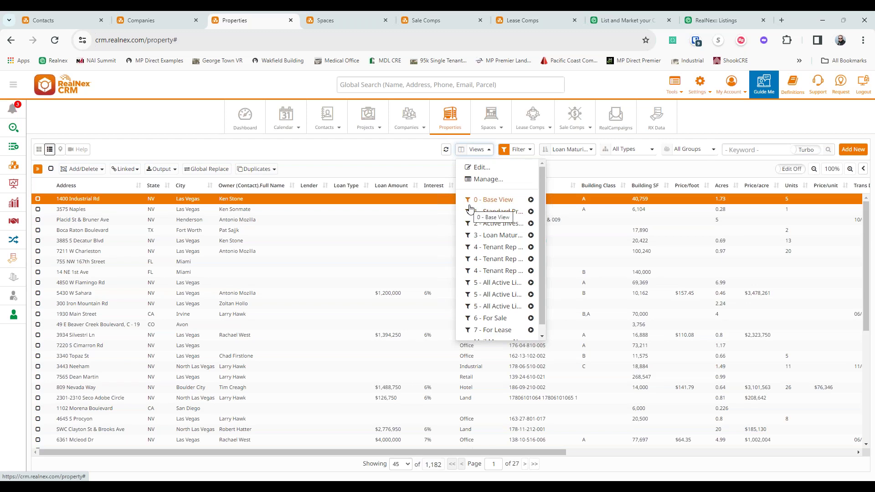
{"action": "left_click", "coordinate": [271, 193]}
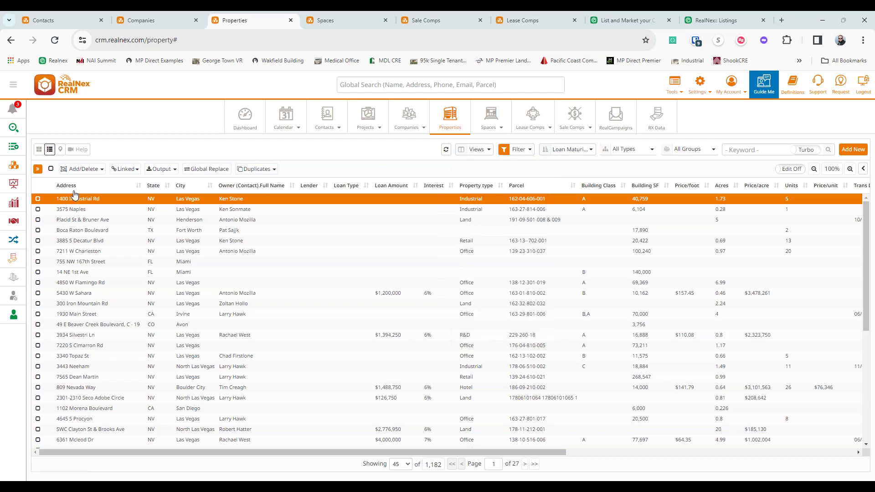
{"action": "left_click", "coordinate": [520, 152]}
{"action": "left_click", "coordinate": [522, 154]}
{"action": "left_click", "coordinate": [489, 150]}
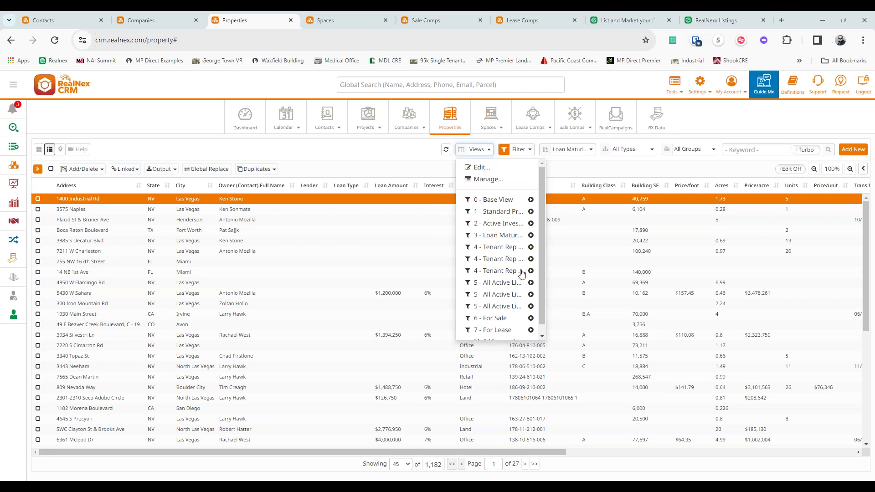
{"action": "scroll", "coordinate": [532, 287], "scroll_direction": "down", "scroll_amount": 1}
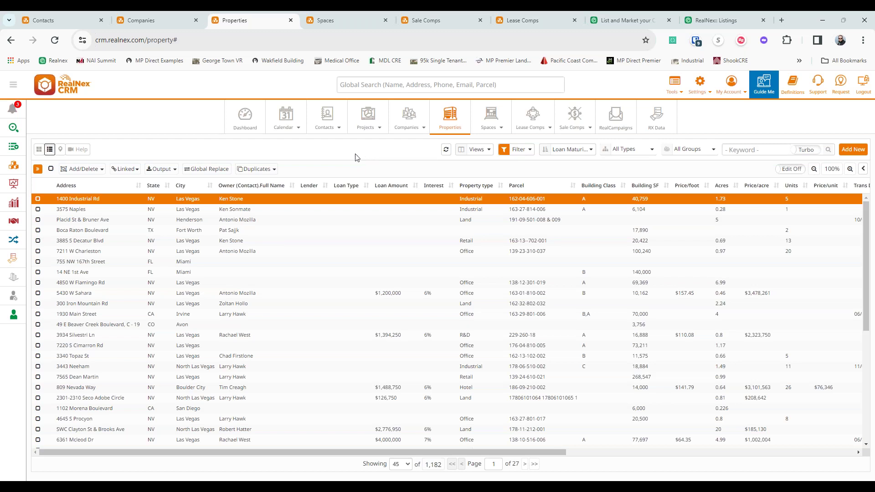
- Open the Wyoming Industrial Park record, sort by Loan Amount then Loan Type, and collapse the filters
{"action": "left_click", "coordinate": [862, 169]}
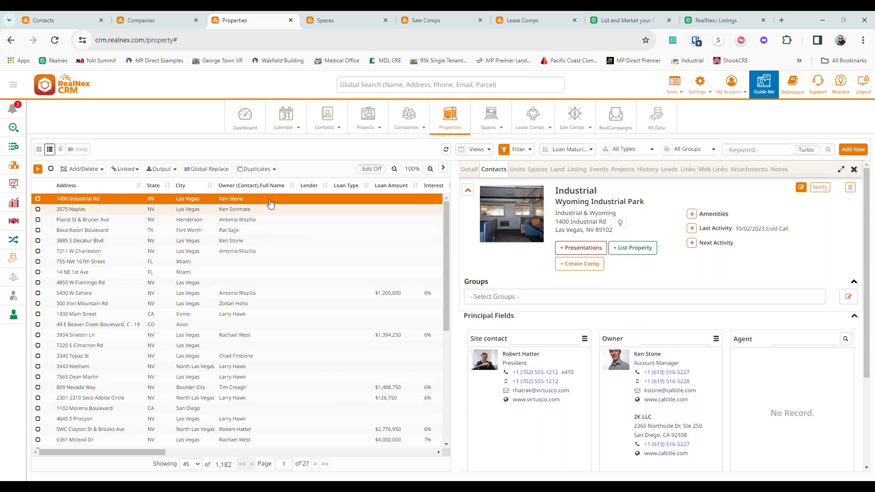
{"action": "left_click", "coordinate": [385, 190]}
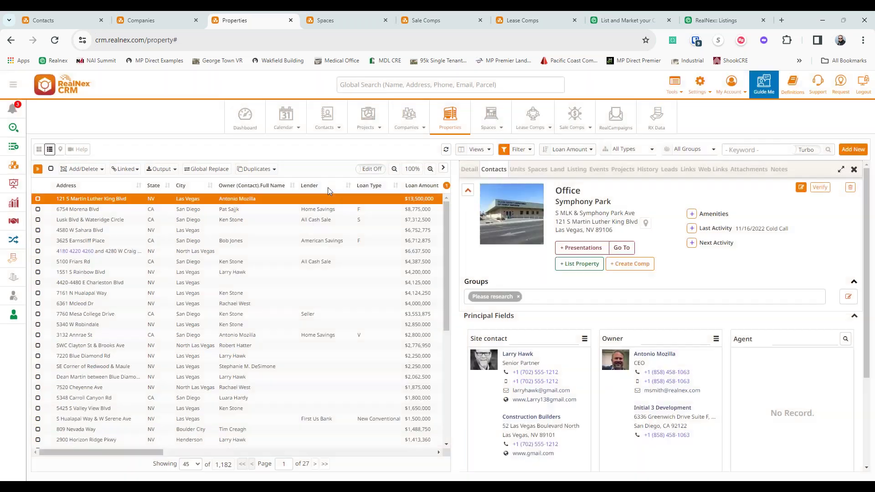
{"action": "left_click", "coordinate": [372, 191]}
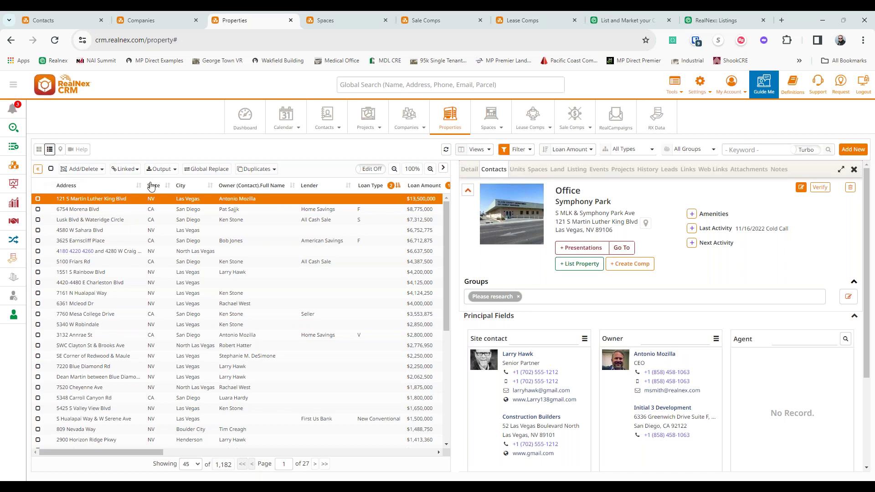
{"action": "left_click", "coordinate": [37, 169]}
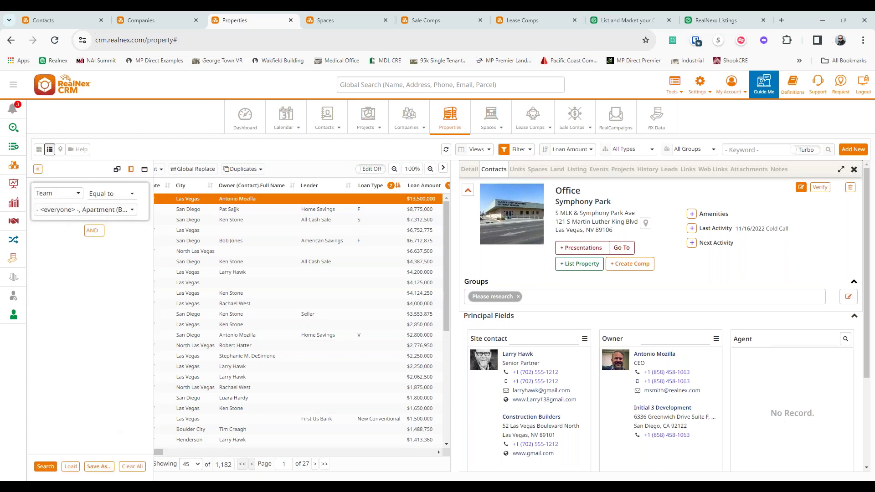
{"action": "left_click", "coordinate": [37, 169]}
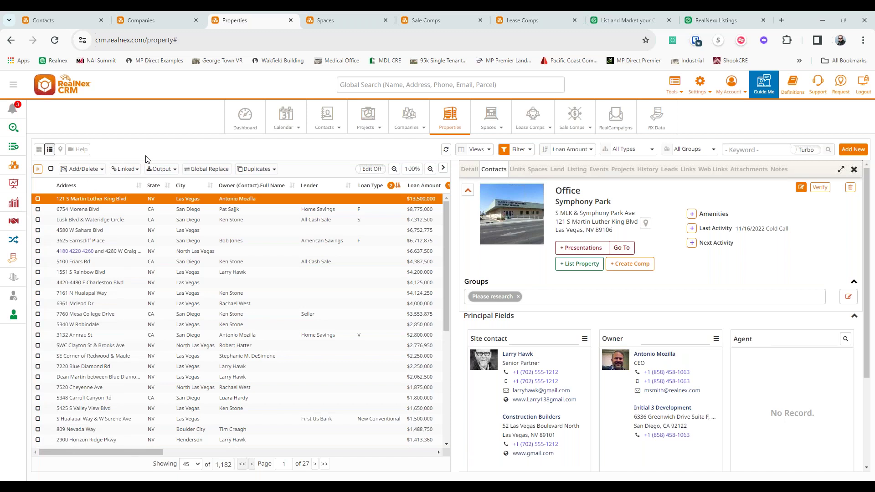
- Switch to Map view, frame the Las Vegas pins, and draw a circle around North Las Vegas
{"action": "left_click", "coordinate": [60, 149]}
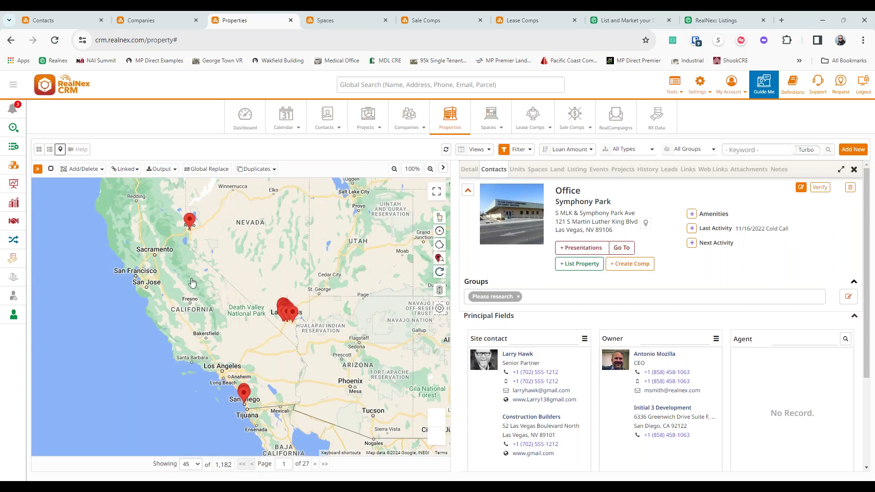
{"action": "scroll", "coordinate": [196, 262], "scroll_direction": "up", "scroll_amount": 5}
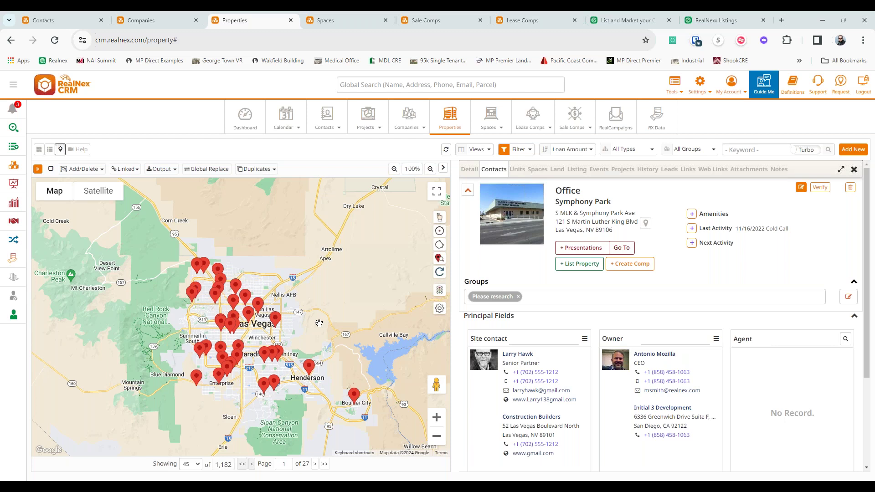
{"action": "left_click_drag", "start_coordinate": [310, 301], "coordinate": [341, 251]}
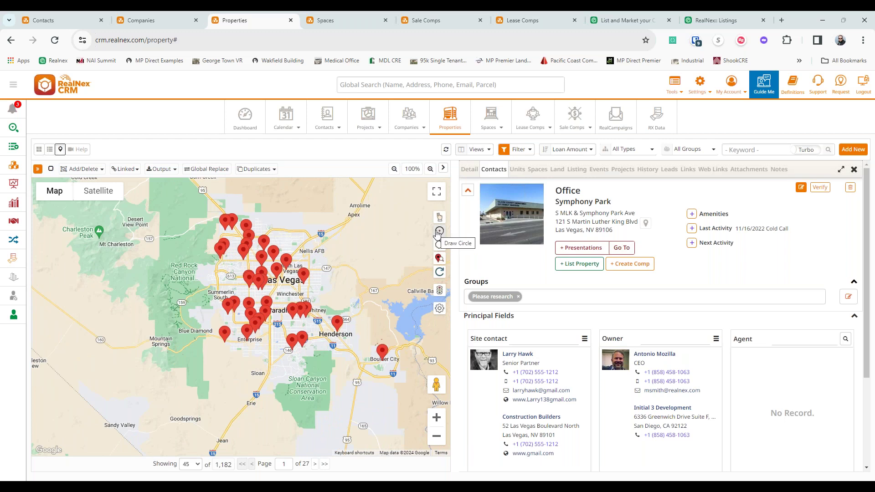
{"action": "left_click", "coordinate": [439, 231]}
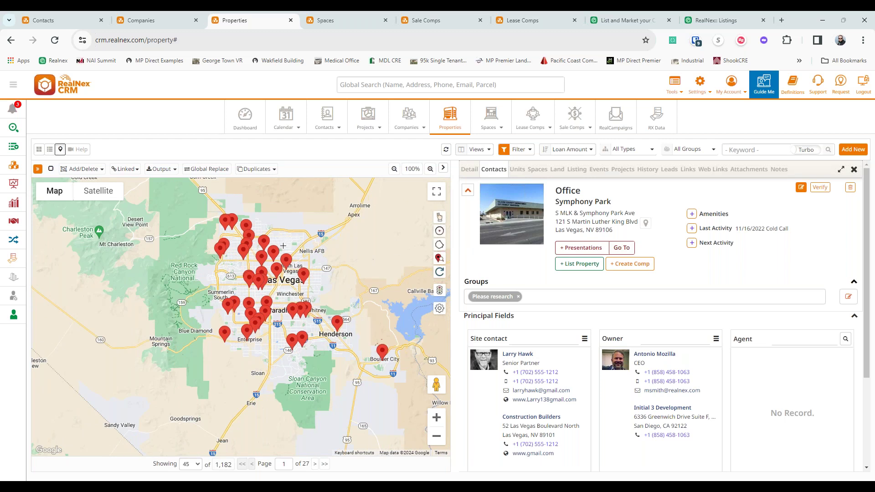
{"action": "left_click_drag", "start_coordinate": [284, 246], "coordinate": [296, 264]}
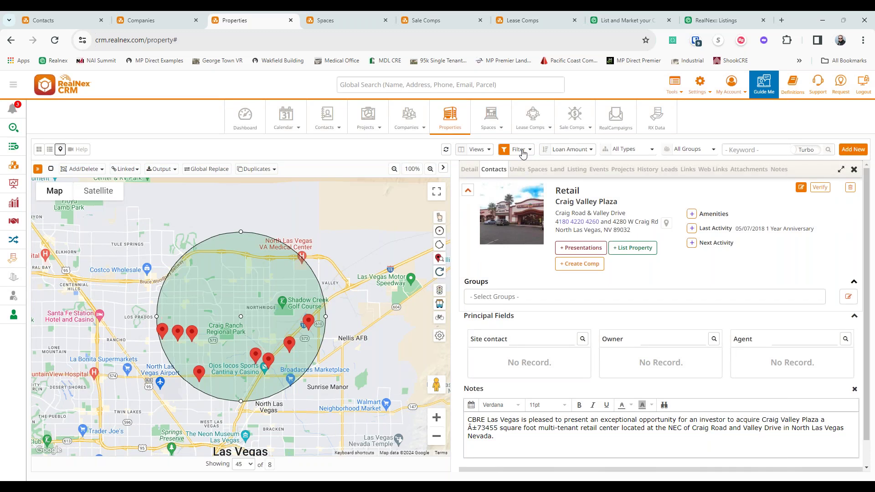
- Choose the Matt's Data saved filter to restore all 1,182 properties on the map
{"action": "left_click", "coordinate": [523, 153]}
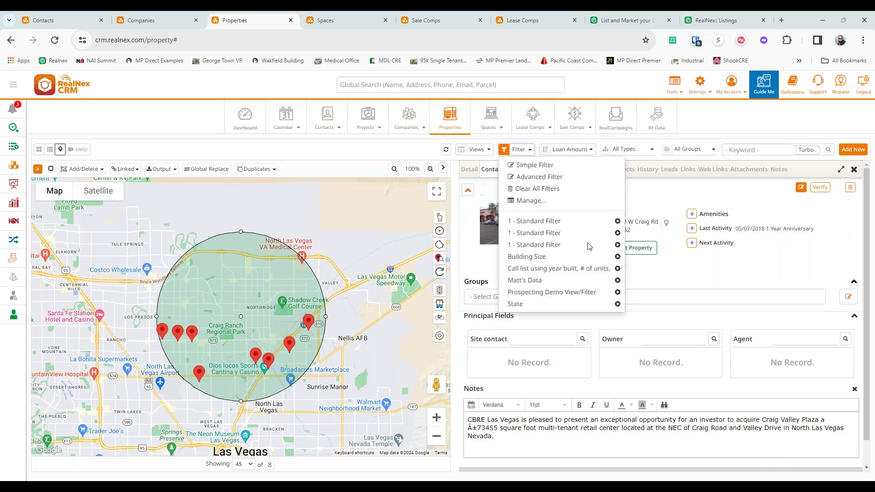
{"action": "left_click", "coordinate": [618, 282]}
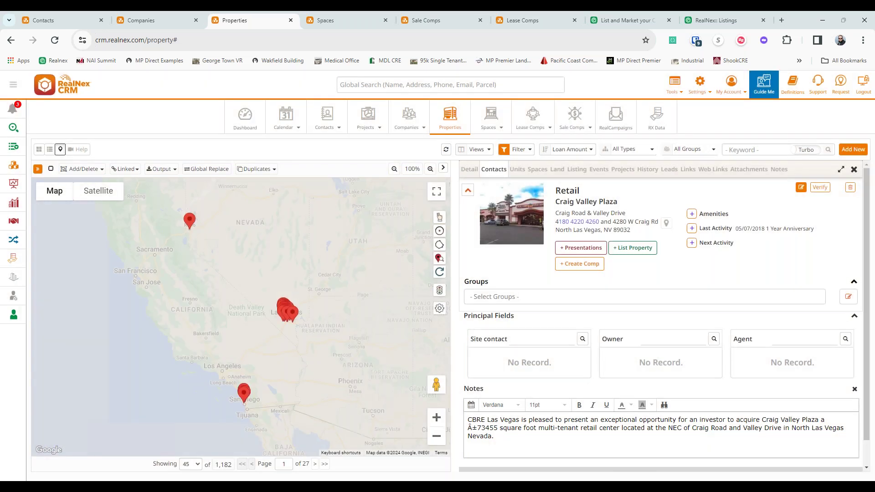
{"action": "left_click", "coordinate": [49, 149]}
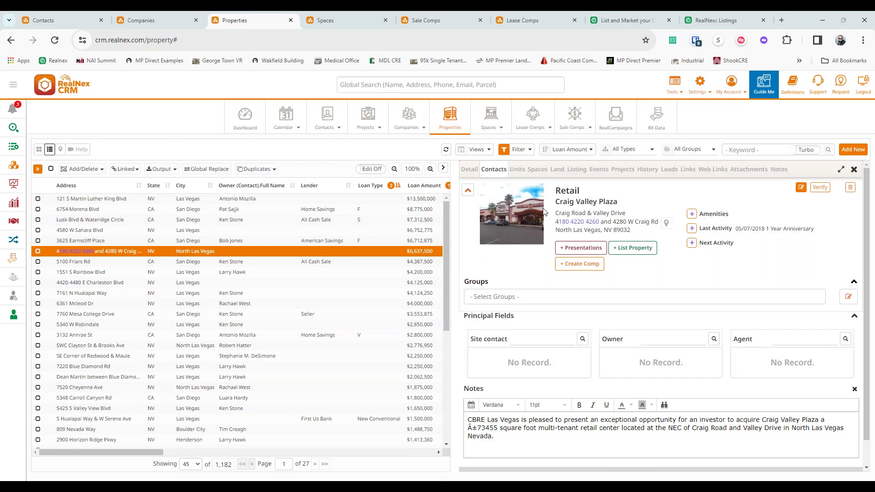
{"action": "left_click", "coordinate": [387, 202]}
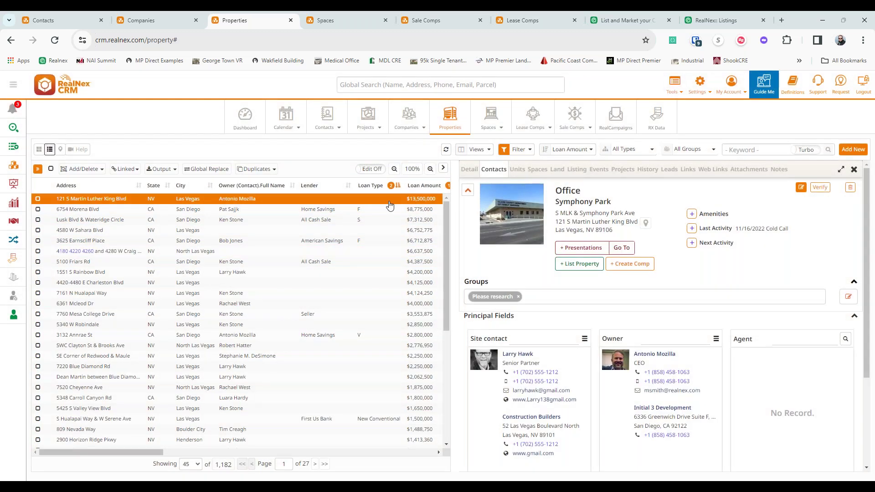
{"action": "left_click", "coordinate": [402, 211]}
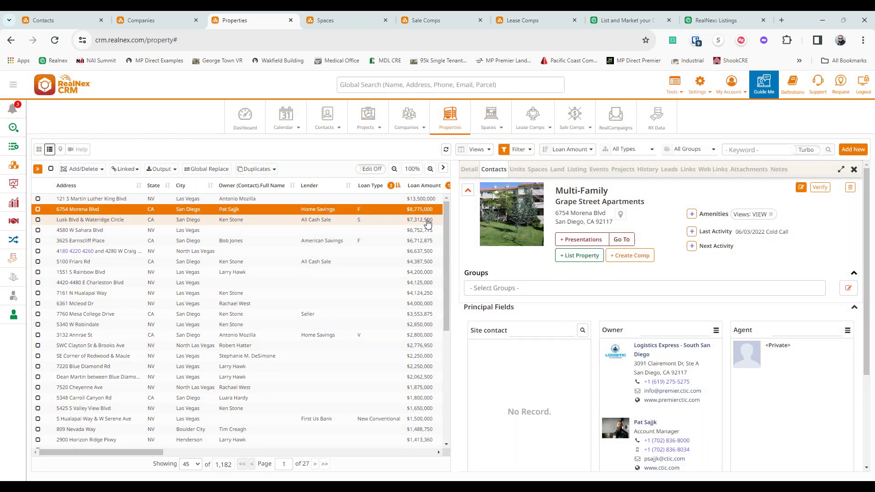
{"action": "left_click", "coordinate": [427, 221]}
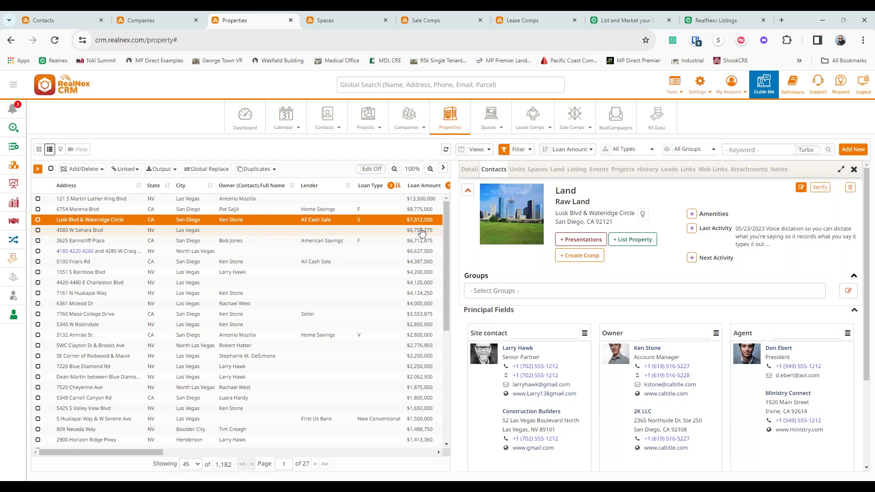
{"action": "left_click", "coordinate": [421, 231]}
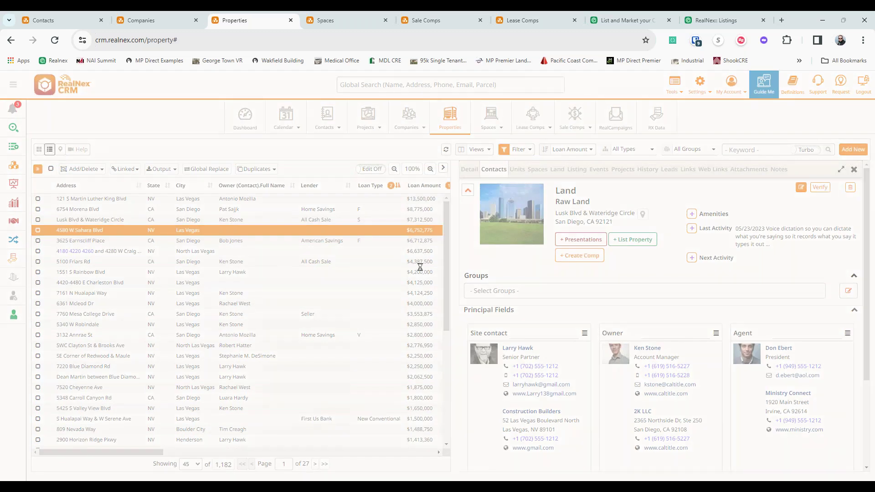
{"action": "left_click", "coordinate": [416, 240]}
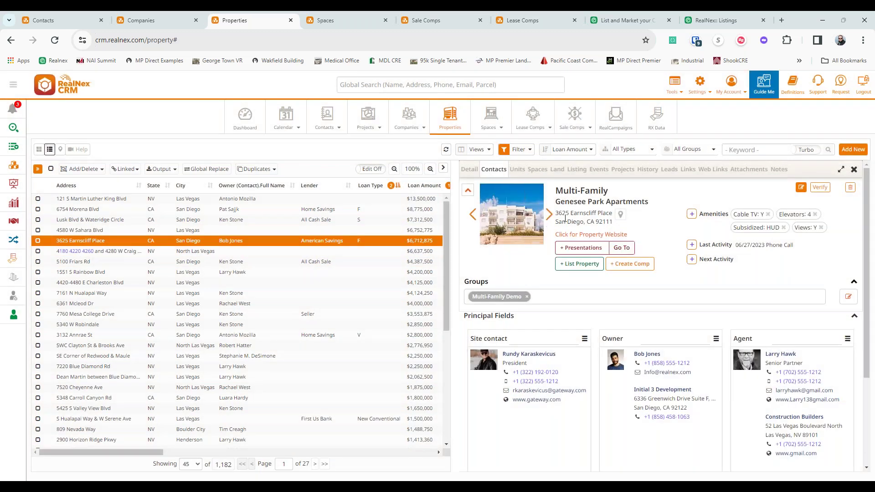
{"action": "left_click", "coordinate": [538, 170]}
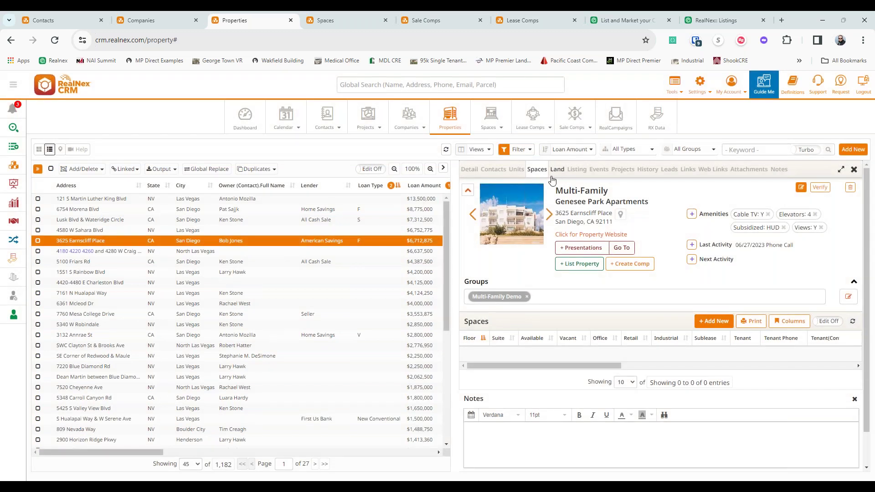
{"action": "left_click", "coordinate": [361, 200]}
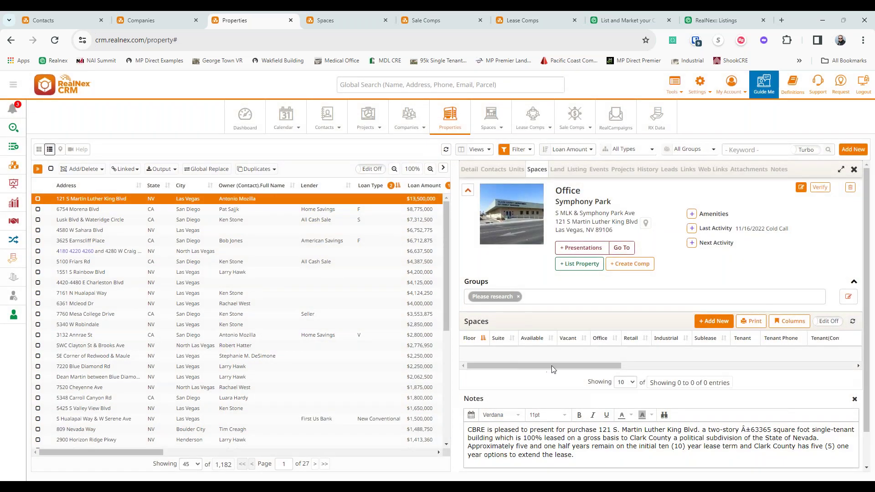
{"action": "left_click", "coordinate": [376, 212]}
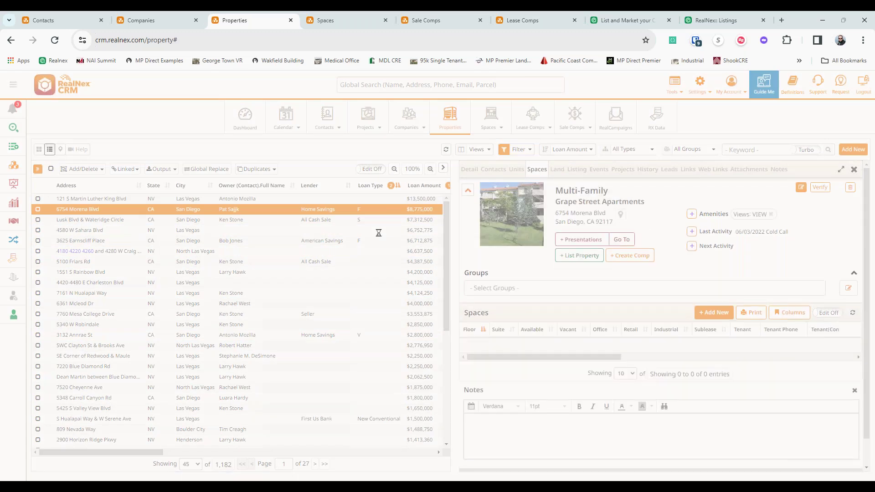
{"action": "left_click", "coordinate": [374, 223]}
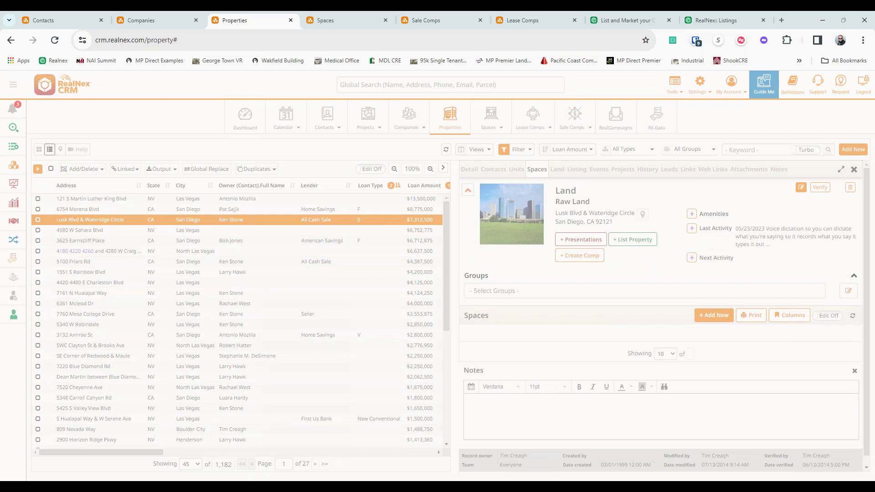
{"action": "left_click", "coordinate": [371, 234]}
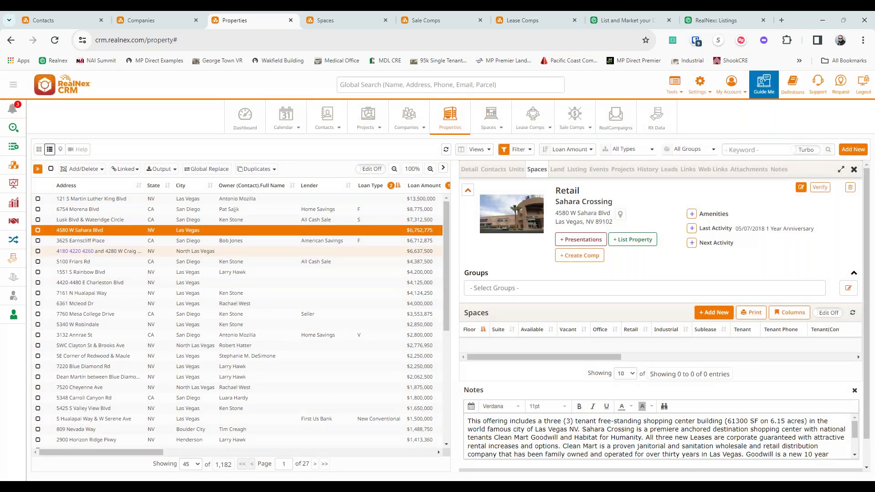
{"action": "left_click", "coordinate": [372, 243]}
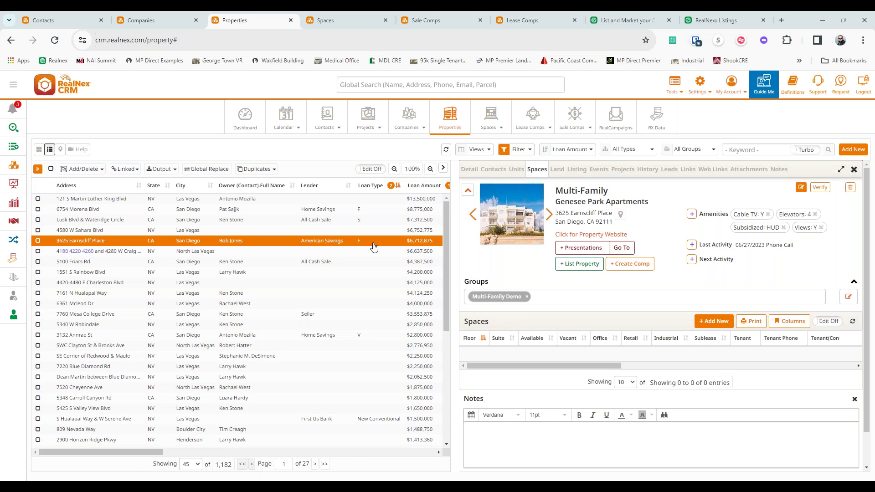
{"action": "left_click", "coordinate": [377, 252]}
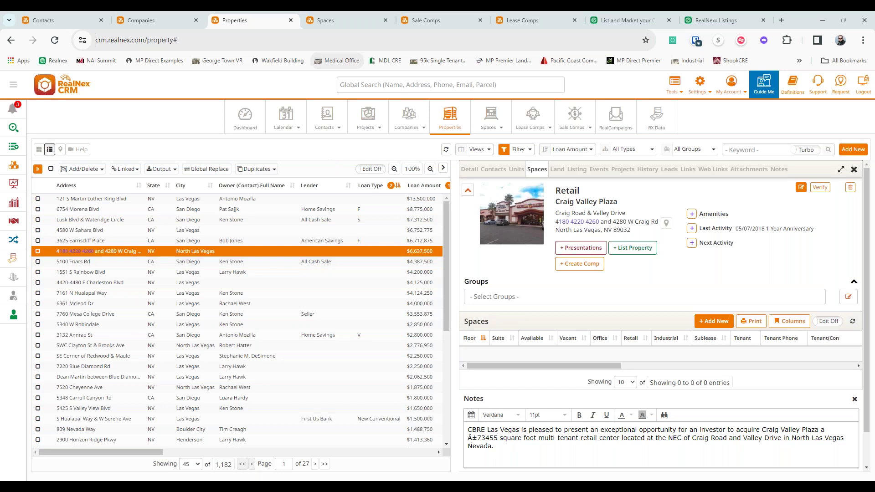
{"action": "left_click", "coordinate": [340, 24]}
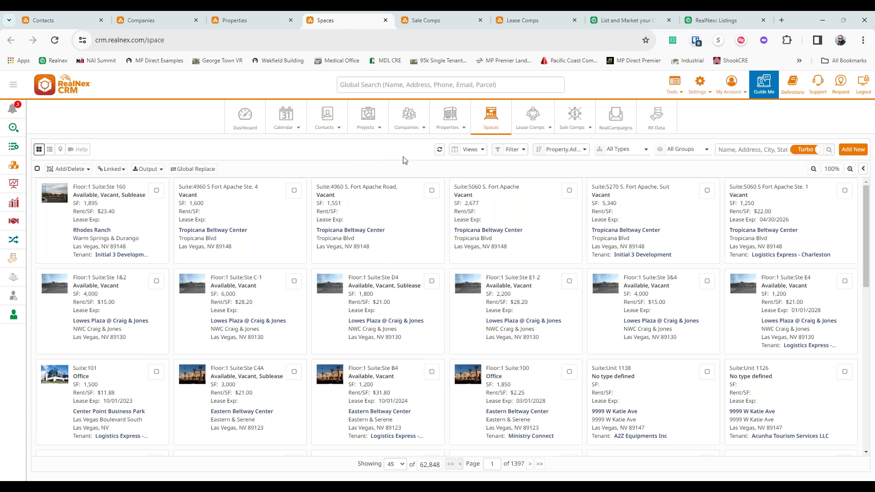
- Apply the saved '1 - Lease Exp Lookup' space filter and collapse the filter criteria panel
{"action": "left_click", "coordinate": [520, 152]}
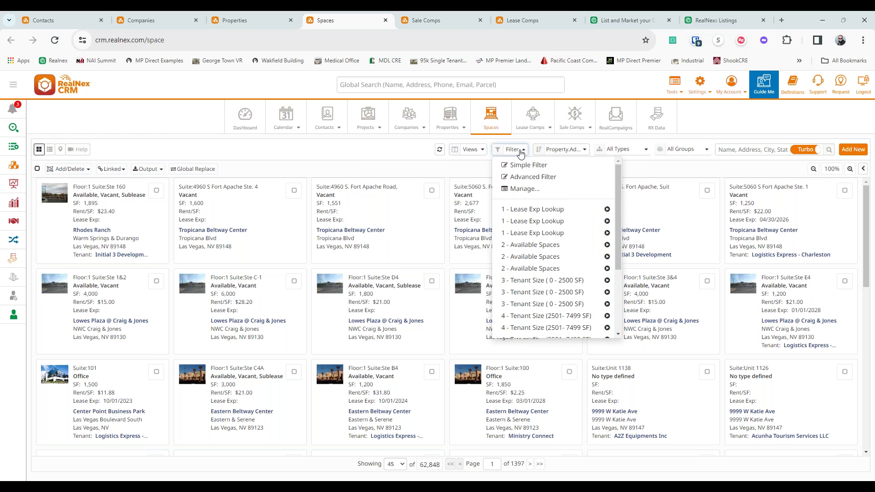
{"action": "left_click", "coordinate": [532, 213]}
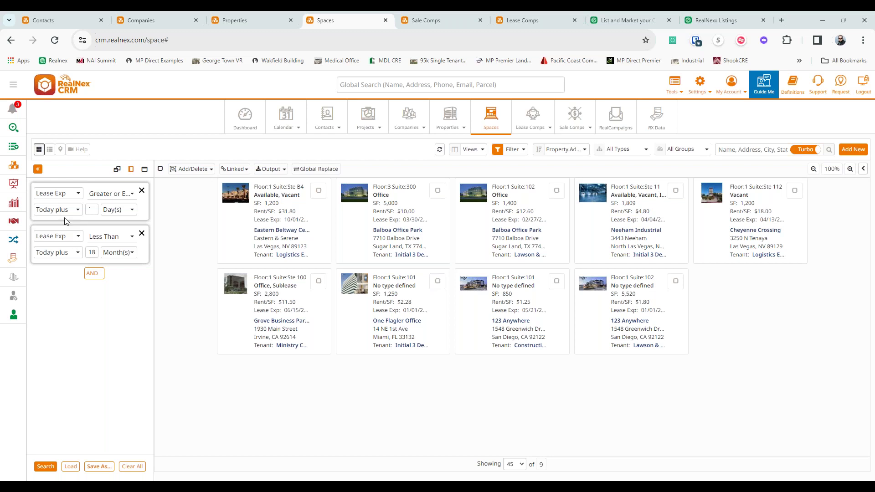
{"action": "left_click", "coordinate": [39, 170]}
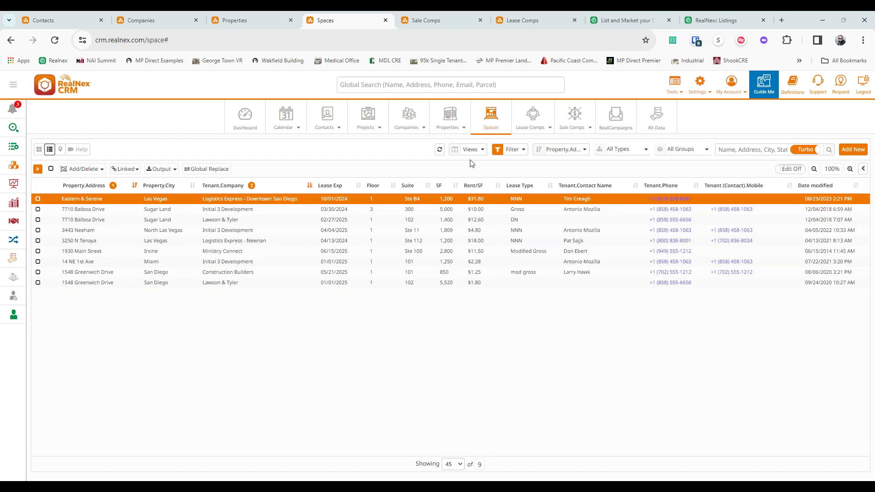
- Browse the saved views, then sort spaces by Lease Exp after Property Address and Tenant Company
{"action": "left_click", "coordinate": [468, 149]}
{"action": "scroll", "coordinate": [479, 316], "scroll_direction": "down", "scroll_amount": 3}
{"action": "scroll", "coordinate": [479, 316], "scroll_direction": "up", "scroll_amount": 5}
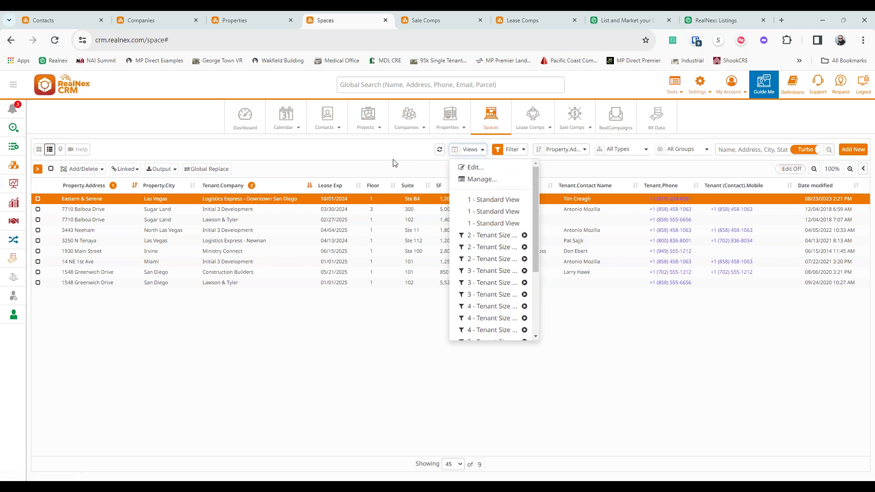
{"action": "left_click", "coordinate": [317, 175]}
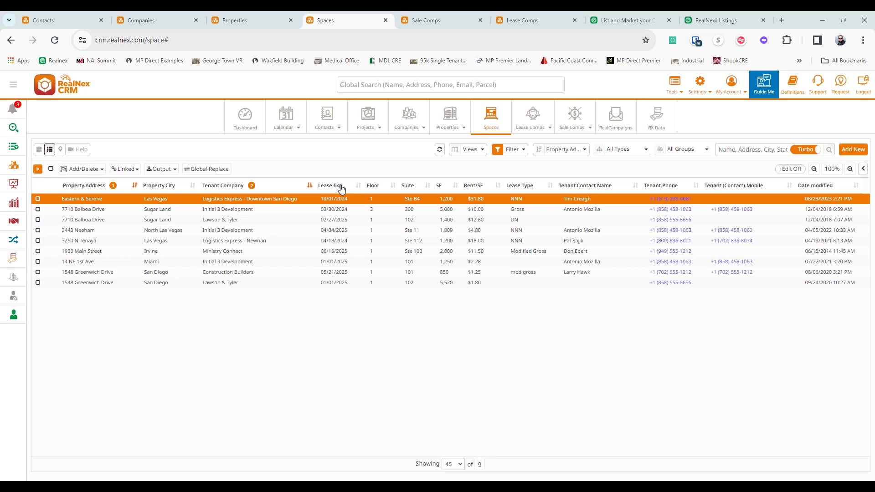
{"action": "left_click", "coordinate": [352, 241]}
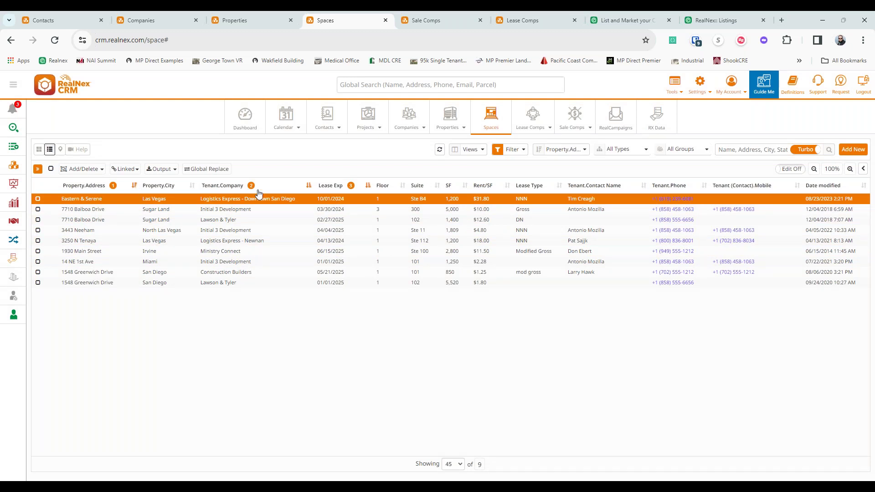
- Open the Eastern Beltway Center Ste B4 details panel and scroll through its lease information
{"action": "left_click", "coordinate": [863, 169]}
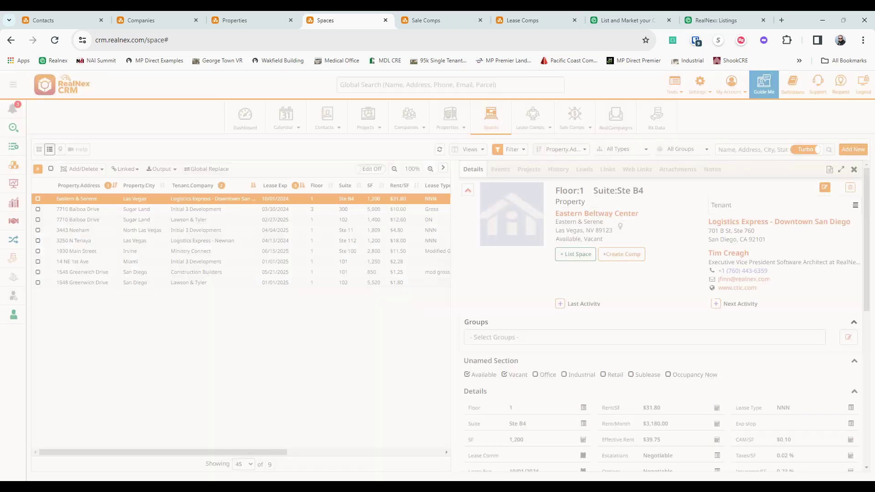
{"action": "scroll", "coordinate": [569, 185], "scroll_direction": "down", "scroll_amount": 2}
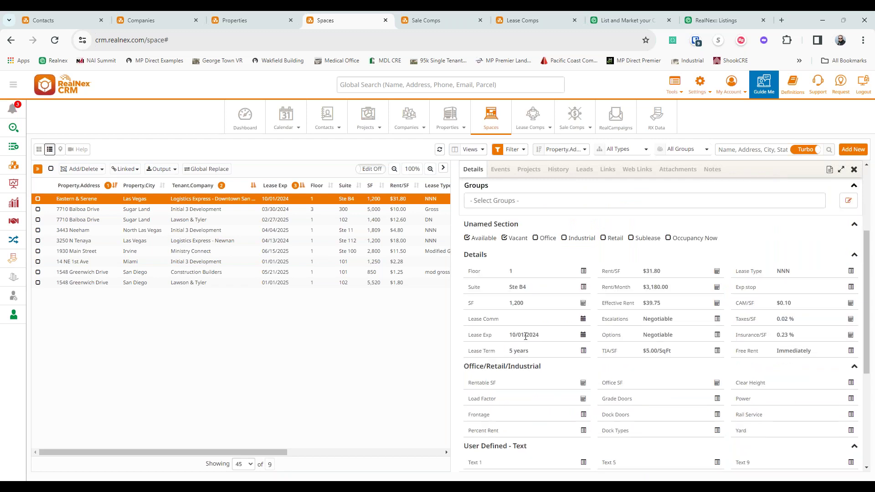
{"action": "scroll", "coordinate": [569, 315], "scroll_direction": "up", "scroll_amount": 2}
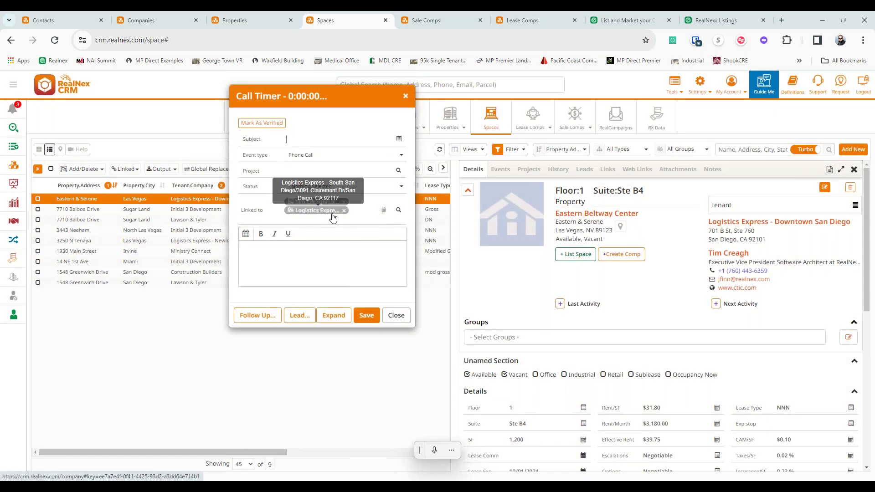
- Set the phone call's subject to 'Notify - Lease Exp' using the Subject field suggestions
{"action": "left_click", "coordinate": [333, 267]}
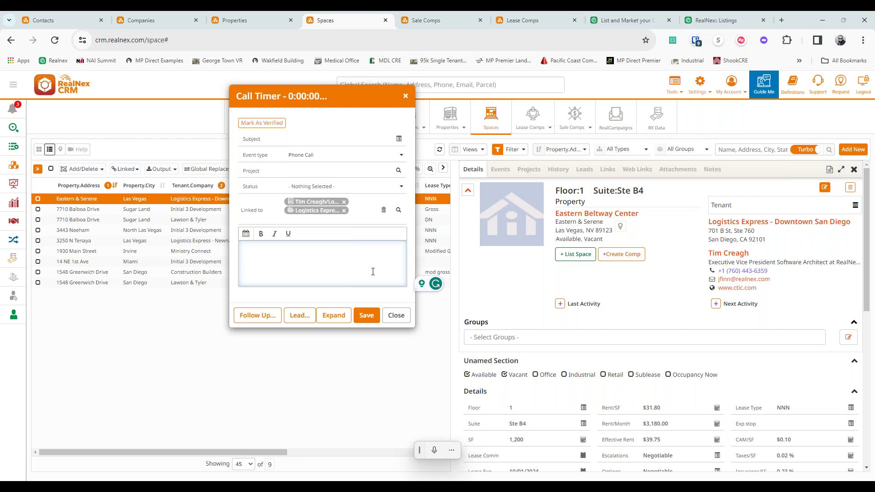
{"action": "left_click", "coordinate": [335, 138]}
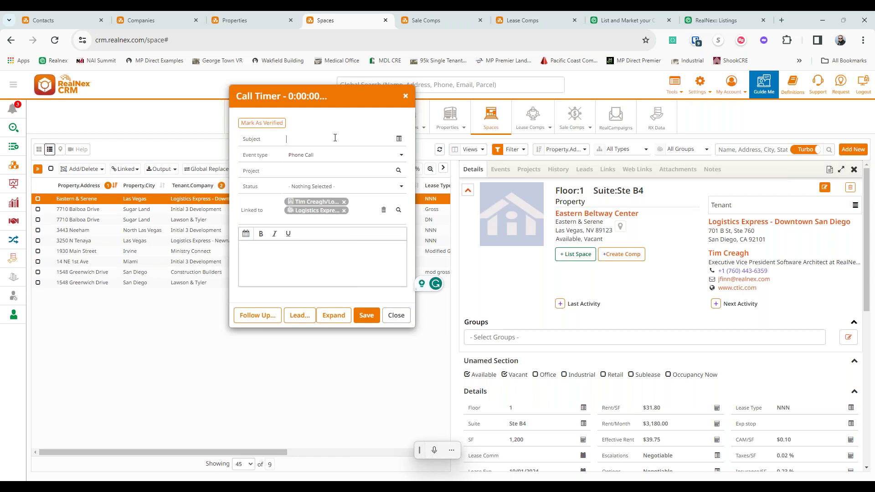
{"action": "type", "text": "Cold Call"}
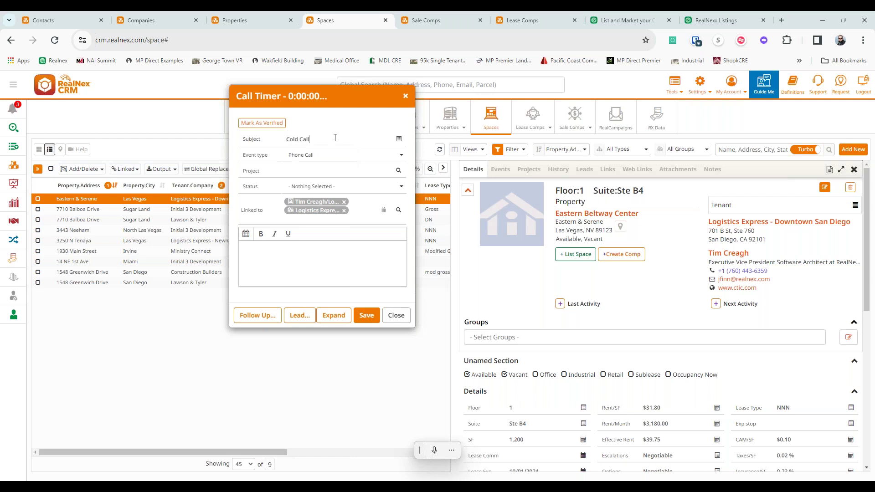
{"action": "key", "text": "BackSpace"}
{"action": "key", "text": "BackSpace"}
{"action": "key", "text": "BackSpace"}
{"action": "key", "text": "BackSpace"}
{"action": "type", "text": "lease"}
{"action": "key", "text": "Return"}
- Look through the Subject value list, then reselect 'Notify - Lease Exp' as the subject
{"action": "left_click", "coordinate": [399, 139]}
{"action": "scroll", "coordinate": [429, 188], "scroll_direction": "down", "scroll_amount": 1}
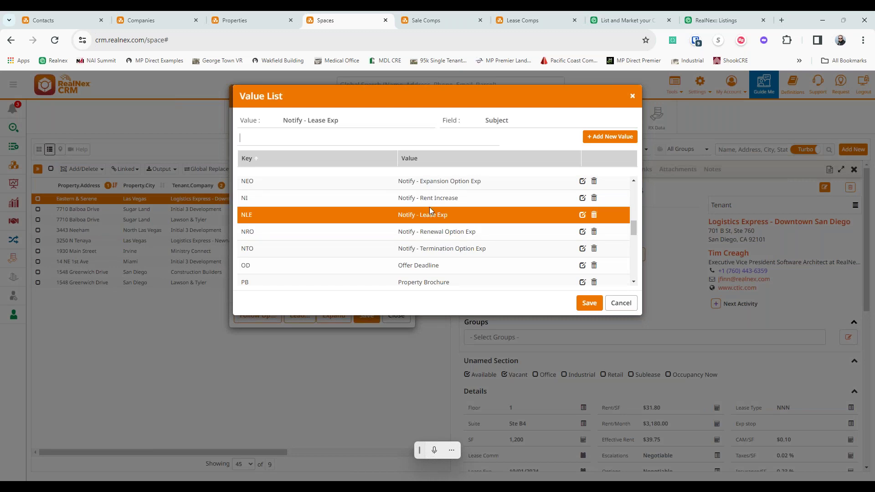
{"action": "scroll", "coordinate": [435, 225], "scroll_direction": "down", "scroll_amount": 3}
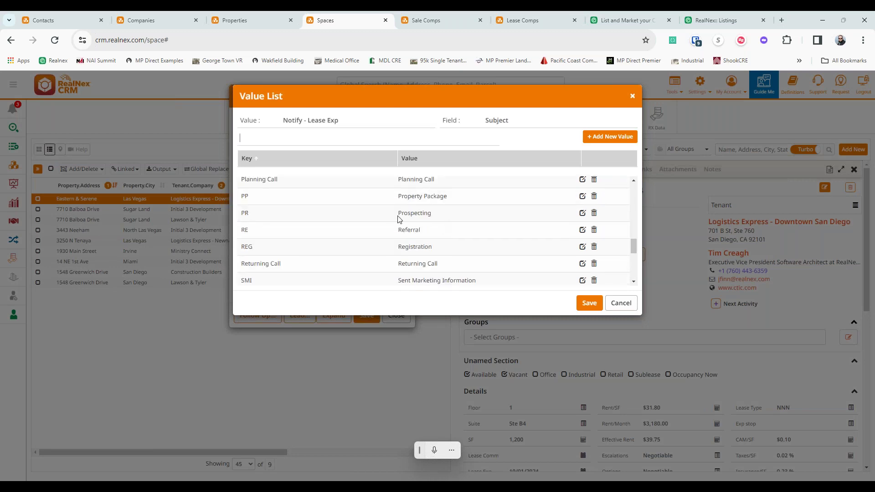
{"action": "scroll", "coordinate": [451, 268], "scroll_direction": "up", "scroll_amount": 5}
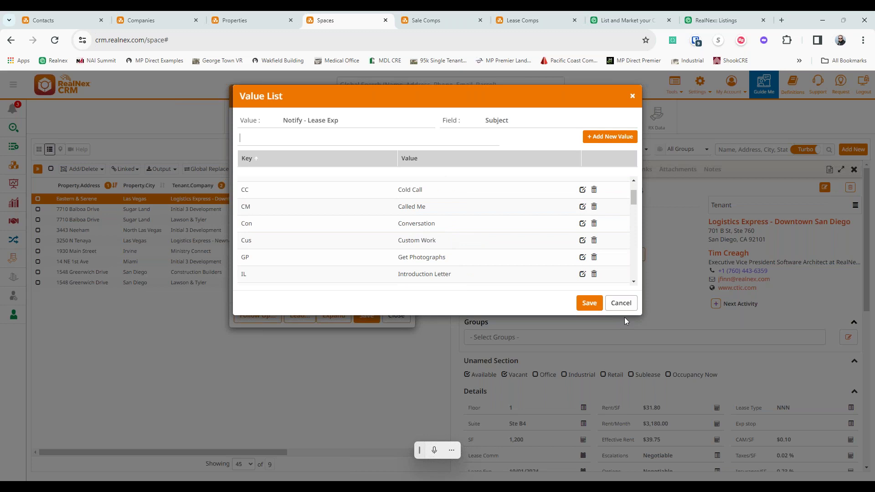
{"action": "left_click", "coordinate": [621, 303]}
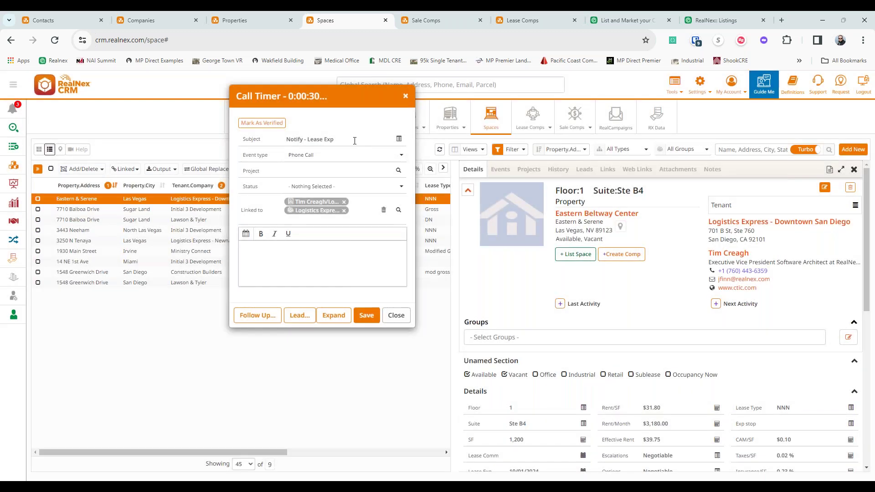
{"action": "triple_click", "coordinate": [354, 140]}
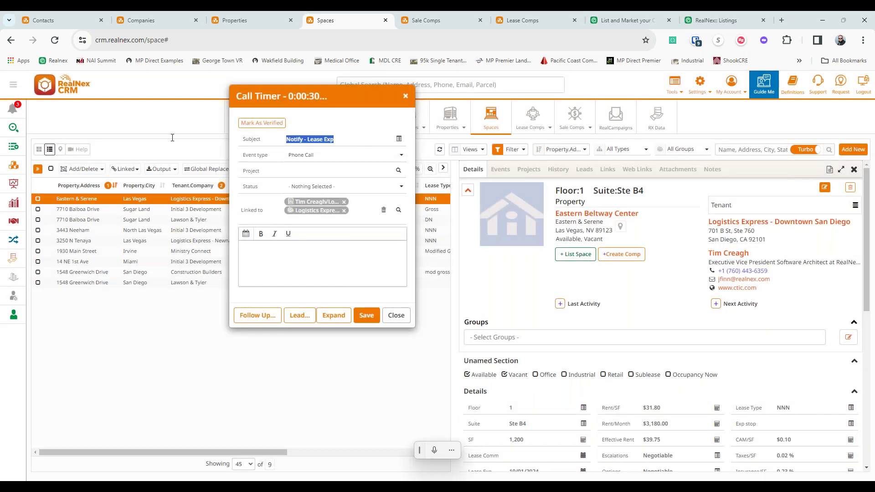
{"action": "type", "text": "no"}
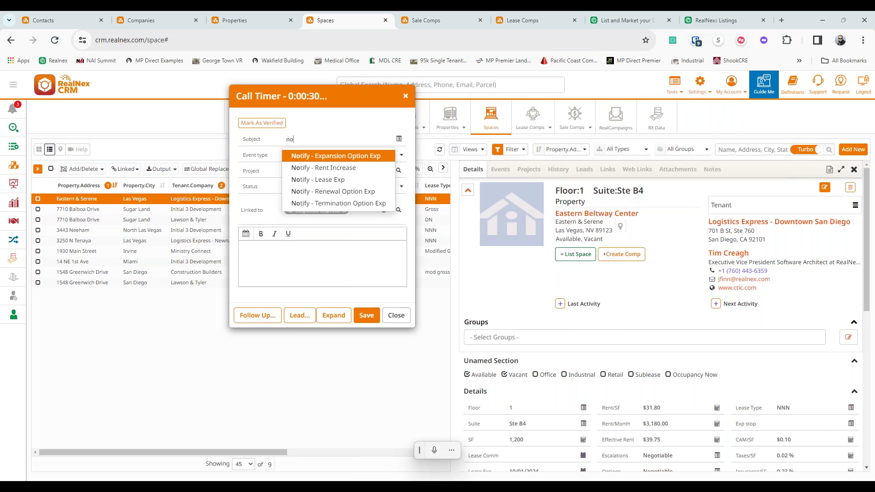
{"action": "key", "text": "Down"}
{"action": "key", "text": "Down"}
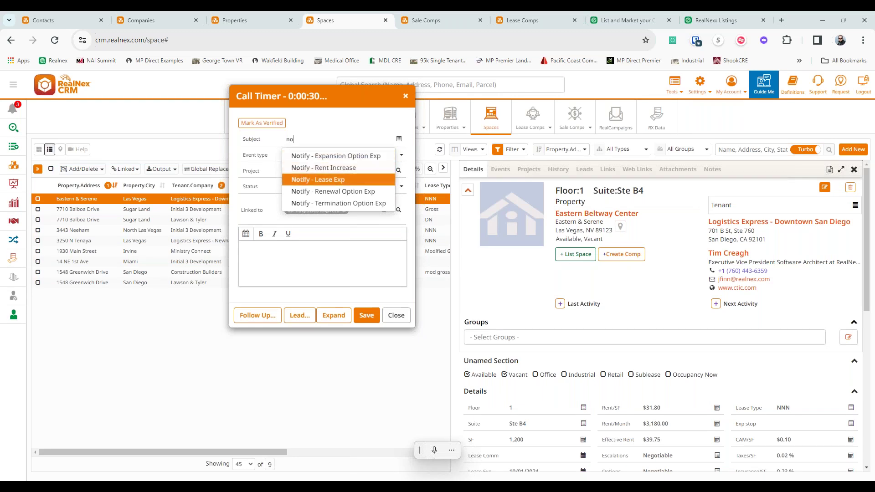
{"action": "key", "text": "Return"}
- Dictate a note about Logistics Express expanding and proposing a meeting, then close the call timer
{"action": "left_click", "coordinate": [312, 278]}
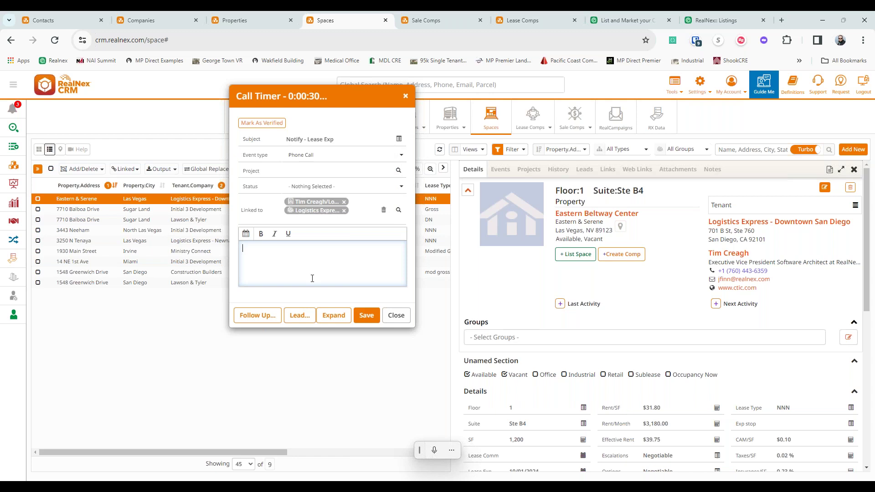
{"action": "key", "text": "super+h"}
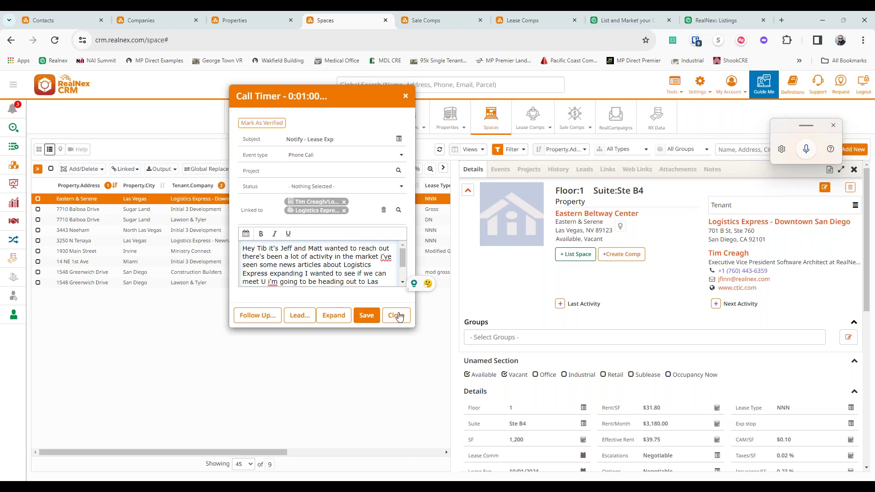
{"action": "left_click", "coordinate": [300, 315]}
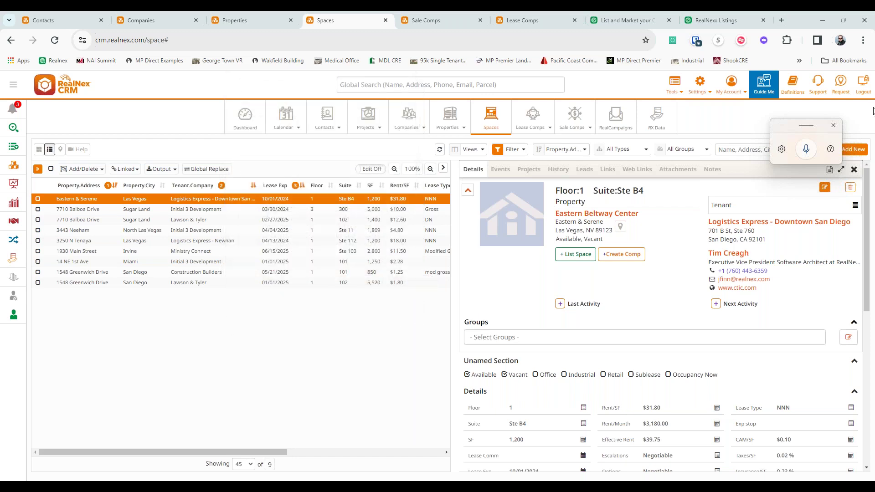
- Close voice typing, pass through Sale Comps, and open the Companies list of 81,508 companies
{"action": "left_click", "coordinate": [835, 127]}
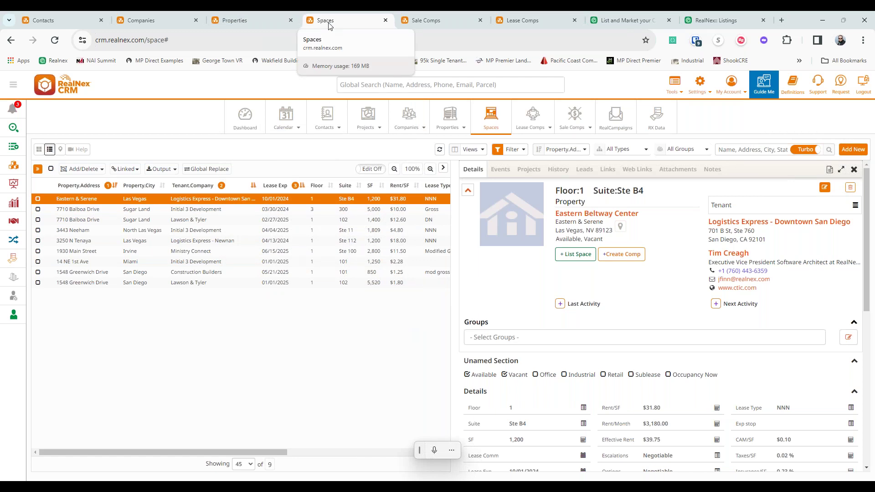
{"action": "left_click", "coordinate": [435, 21]}
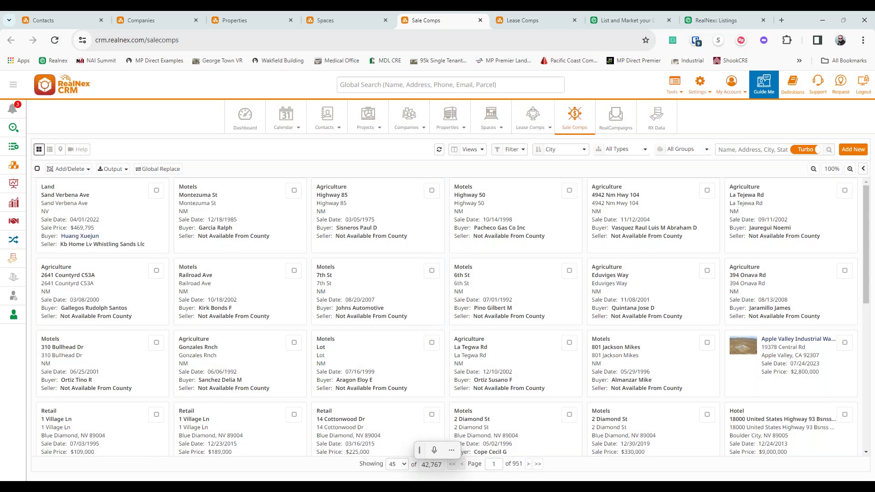
{"action": "left_click", "coordinate": [152, 19]}
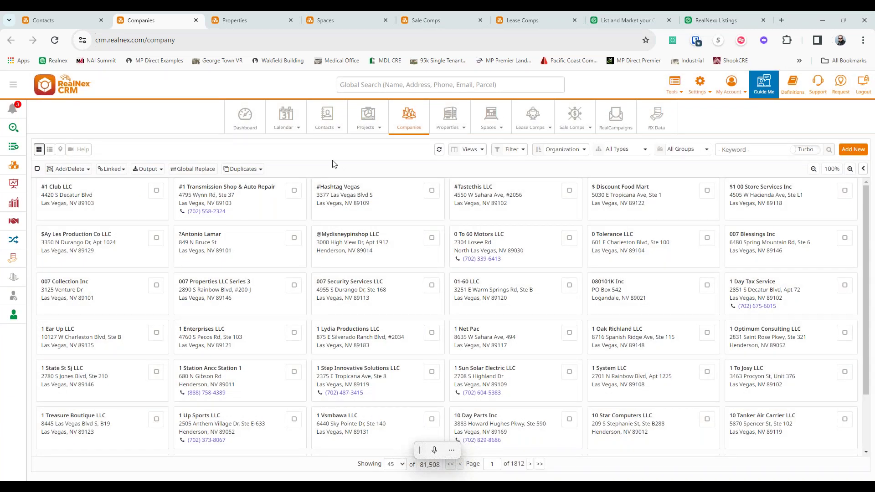
- Apply a saved company filter to the Companies list, then switch to Contacts
{"action": "left_click", "coordinate": [523, 154]}
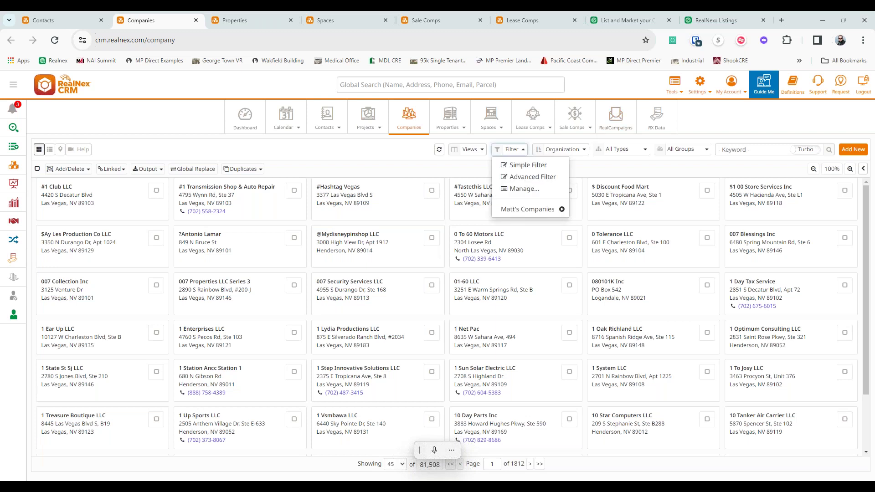
{"action": "left_click", "coordinate": [555, 210]}
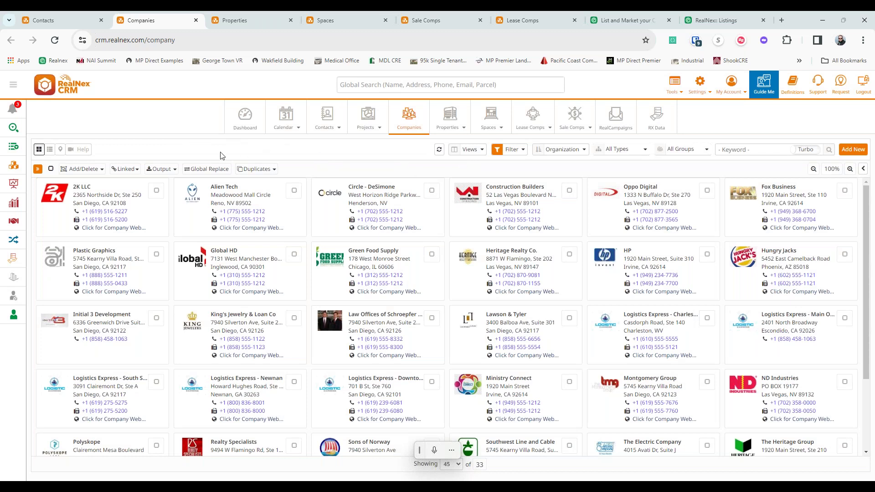
{"action": "left_click", "coordinate": [62, 18]}
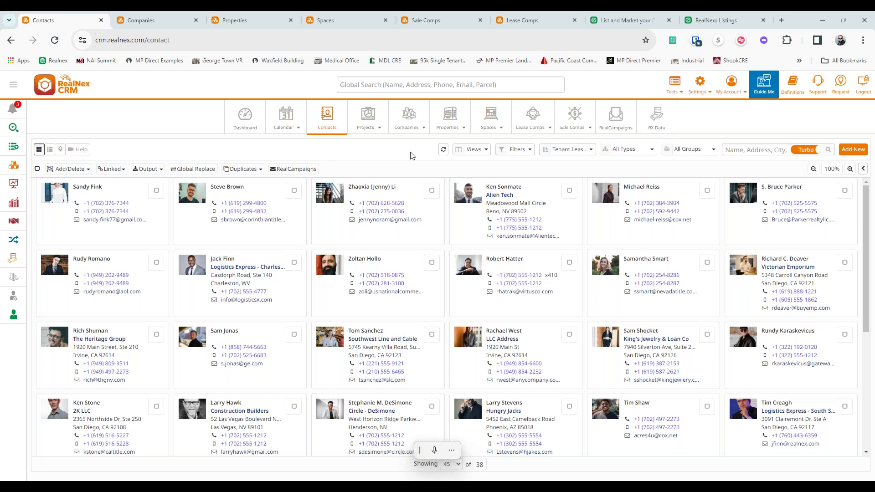
{"action": "left_click", "coordinate": [507, 152]}
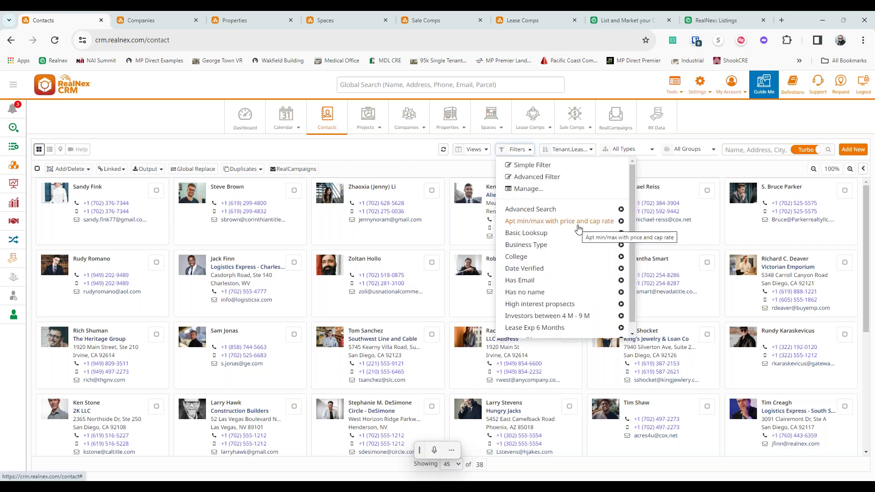
{"action": "scroll", "coordinate": [589, 273], "scroll_direction": "down", "scroll_amount": 1}
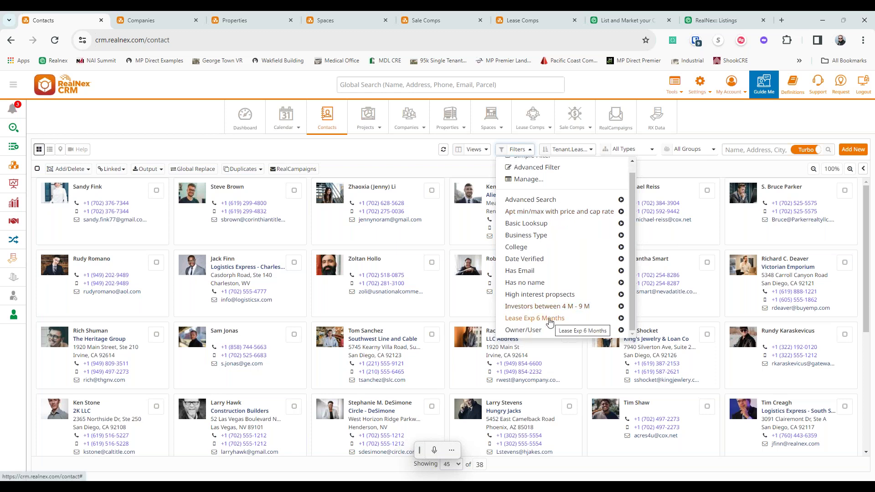
{"action": "left_click", "coordinate": [411, 171]}
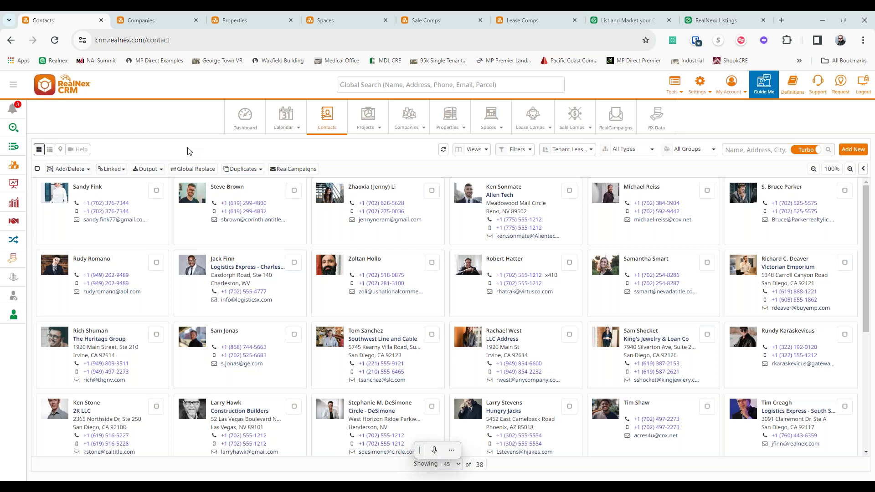
- Try table view and the first contact's details, then return to photo cards without the profile panel
{"action": "left_click", "coordinate": [49, 149]}
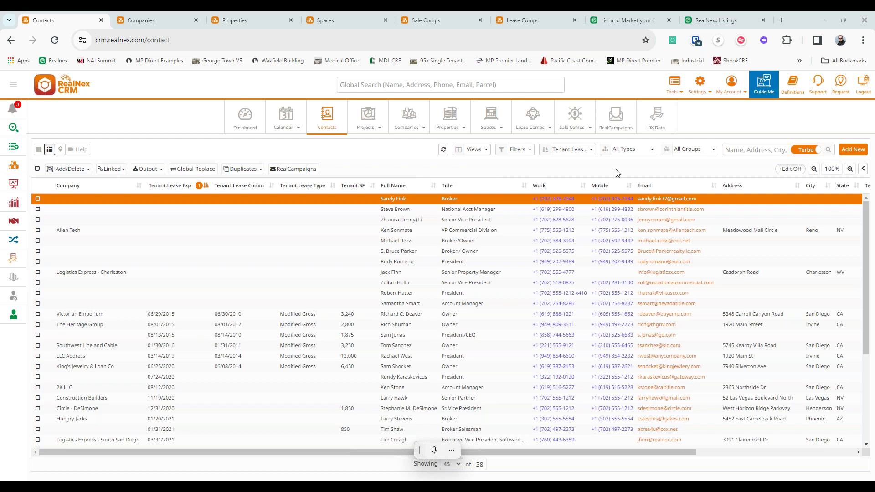
{"action": "left_click", "coordinate": [863, 169]}
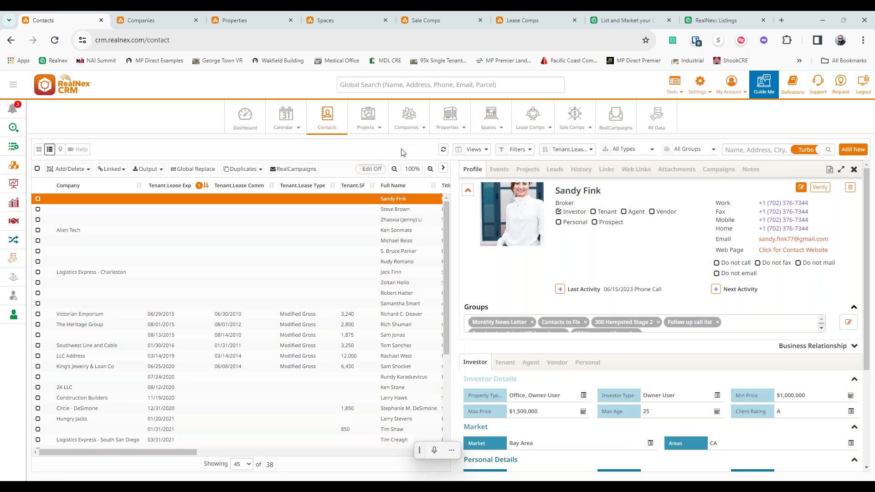
{"action": "left_click", "coordinate": [38, 149]}
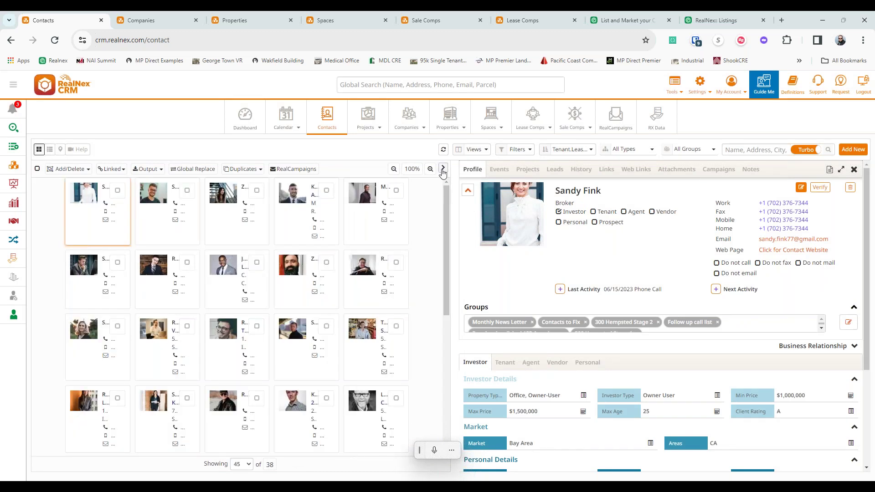
{"action": "left_click", "coordinate": [443, 169]}
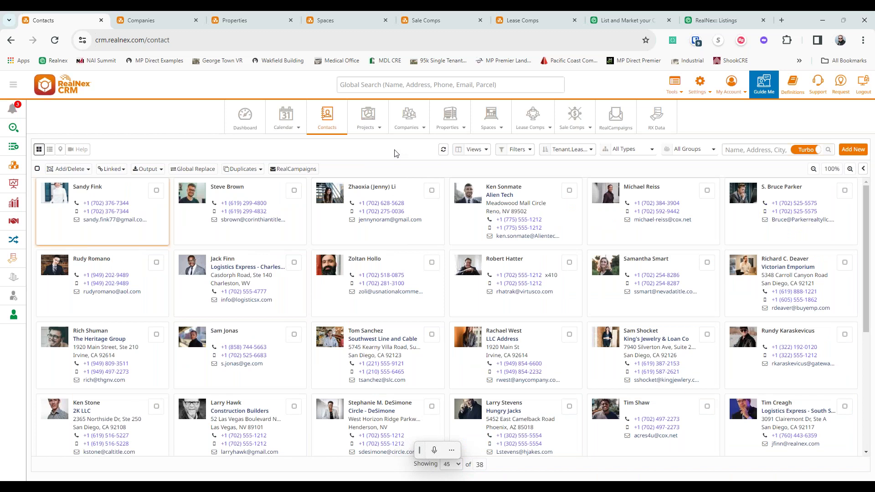
- Apply the saved Lease Exp contact filter (on or after 11/20/2017), hide its criteria, and show a table
{"action": "left_click", "coordinate": [528, 155]}
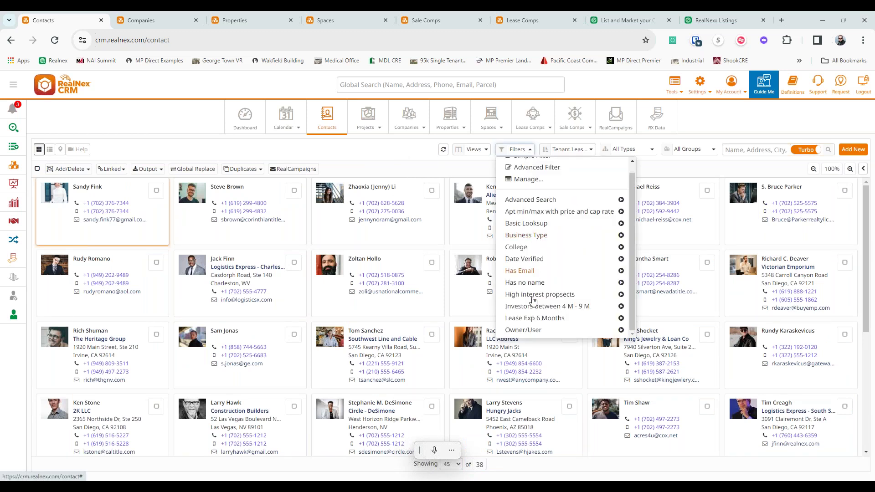
{"action": "left_click", "coordinate": [525, 318]}
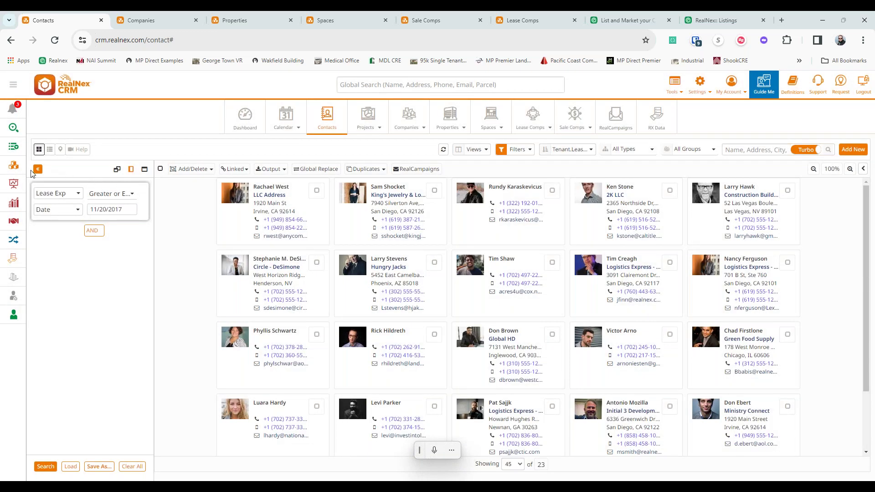
{"action": "left_click", "coordinate": [36, 169]}
{"action": "left_click", "coordinate": [50, 150]}
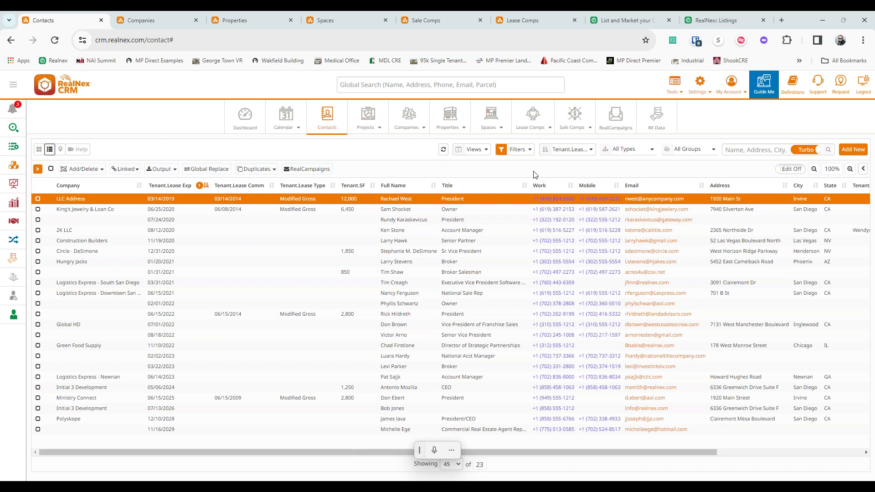
- Apply the saved Tenant view to show lease expiration, min SF and max SF columns
{"action": "left_click", "coordinate": [470, 151]}
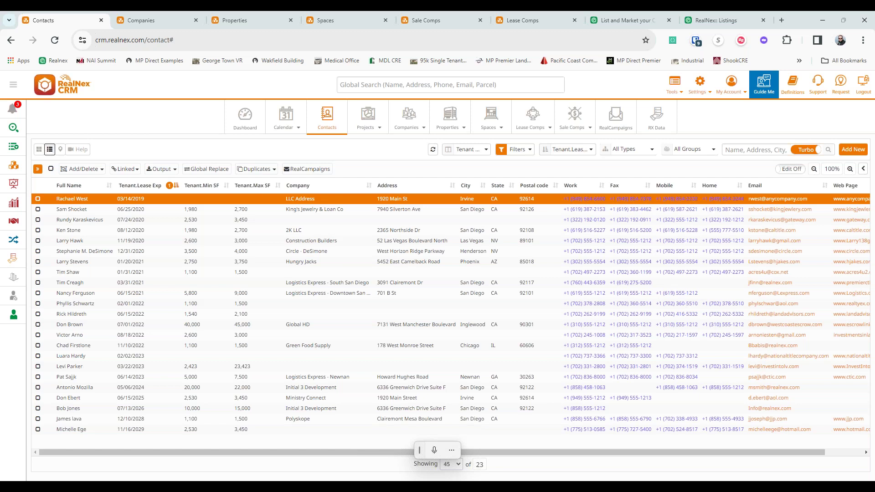
- Open Tools > Timelines > Manage Templates, review the default templates, and select 5 Year Lease Renewal
{"action": "left_click", "coordinate": [674, 84]}
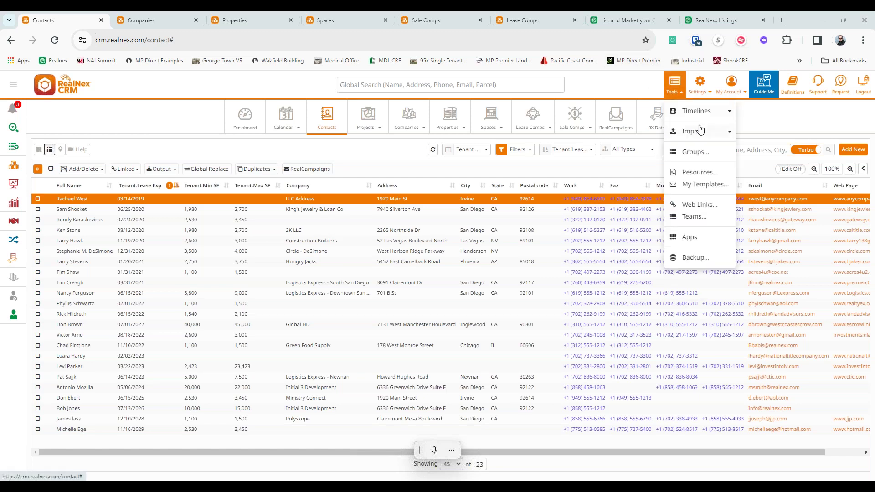
{"action": "left_click", "coordinate": [696, 111]}
{"action": "left_click", "coordinate": [714, 133]}
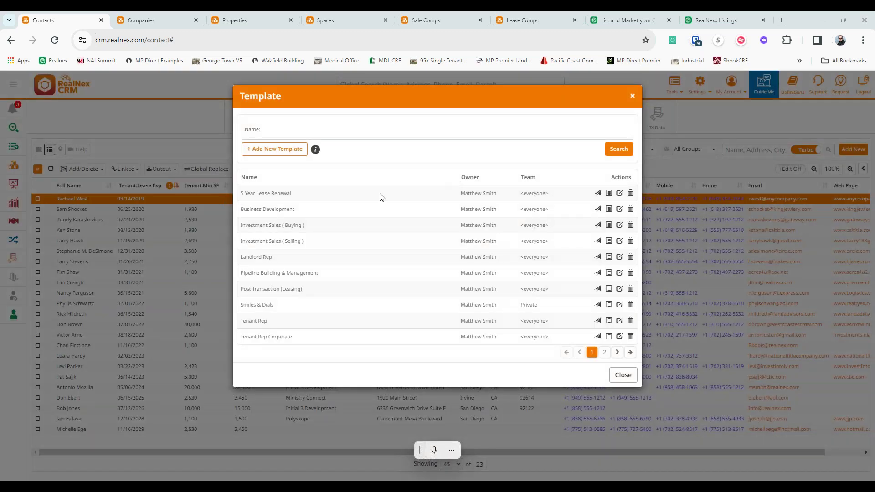
{"action": "left_click", "coordinate": [315, 154]}
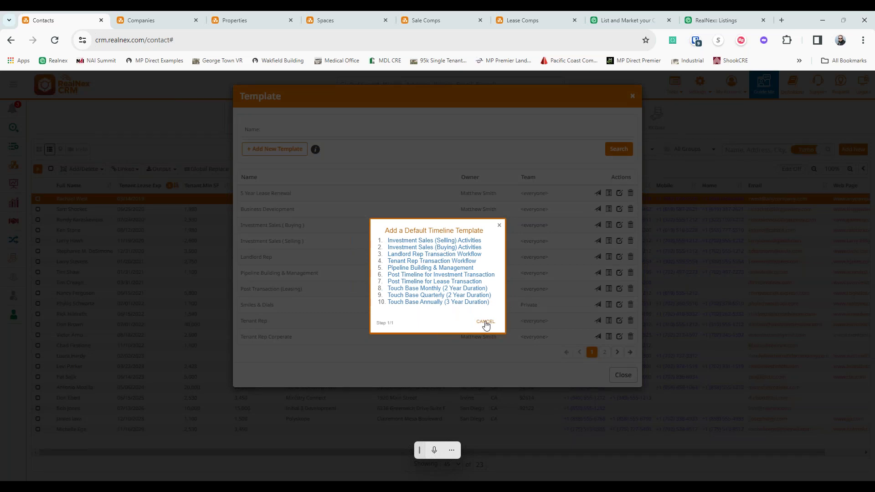
{"action": "left_click", "coordinate": [486, 322]}
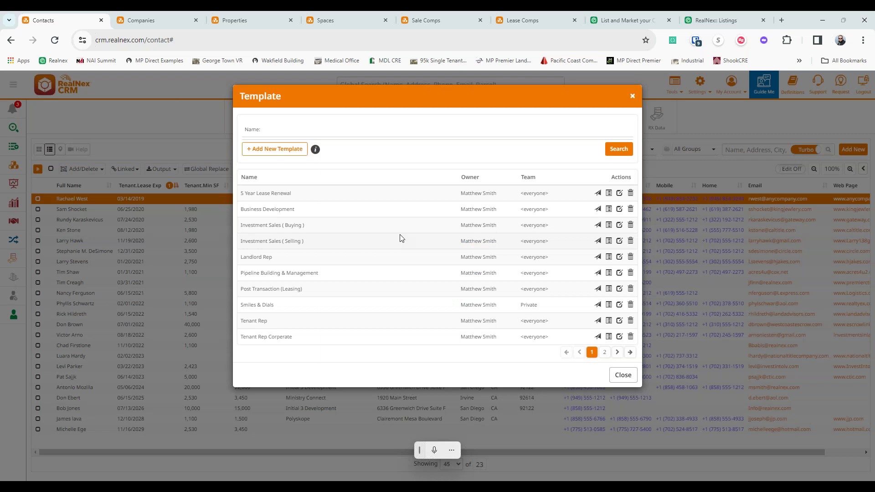
{"action": "left_click", "coordinate": [297, 200]}
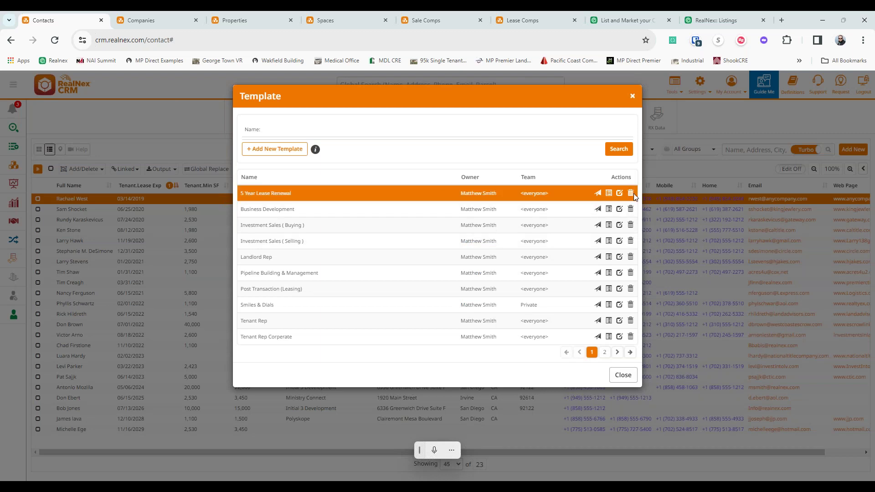
{"action": "left_click", "coordinate": [608, 193]}
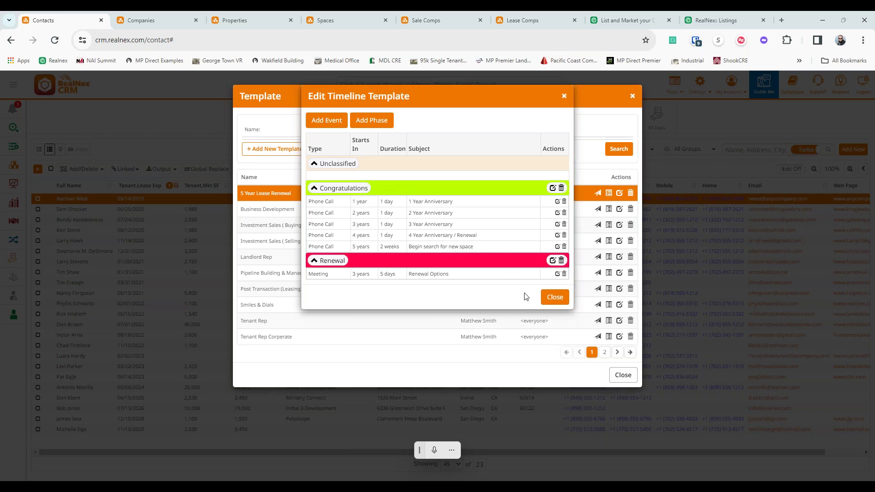
{"action": "left_click", "coordinate": [553, 297]}
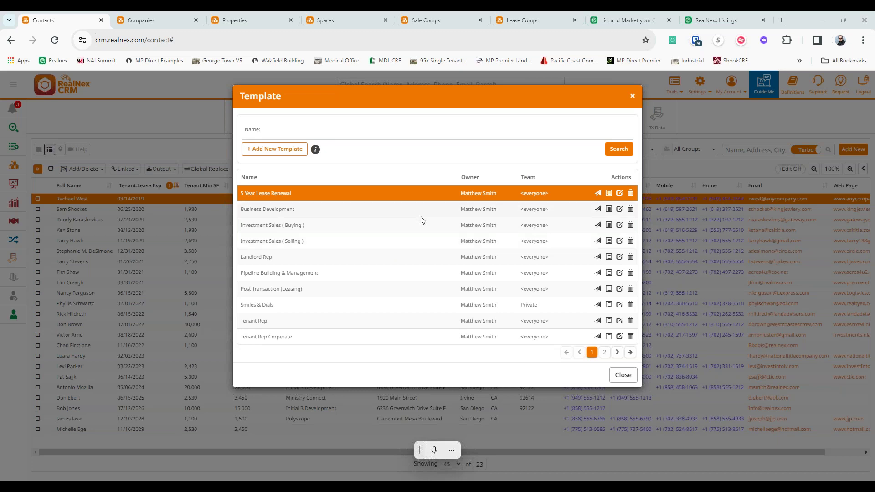
- Close the template list, open the first contact, and set its property type to Industrial
{"action": "left_click", "coordinate": [622, 375]}
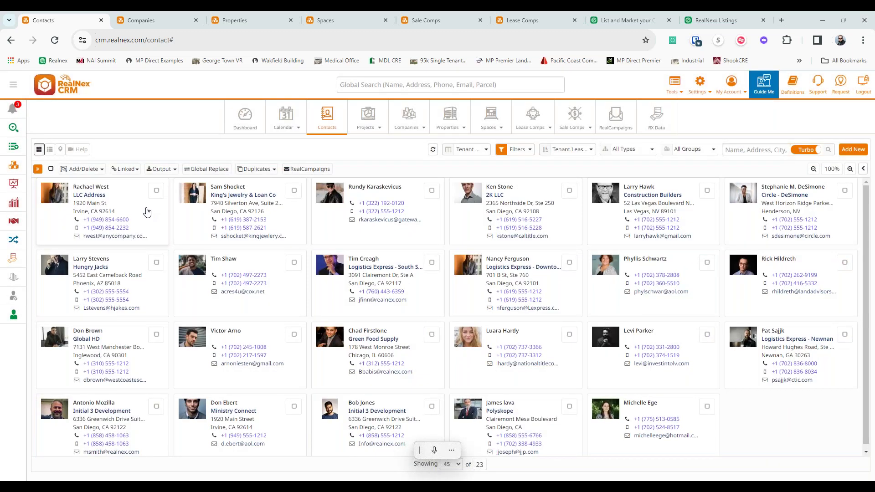
{"action": "left_click", "coordinate": [201, 216]}
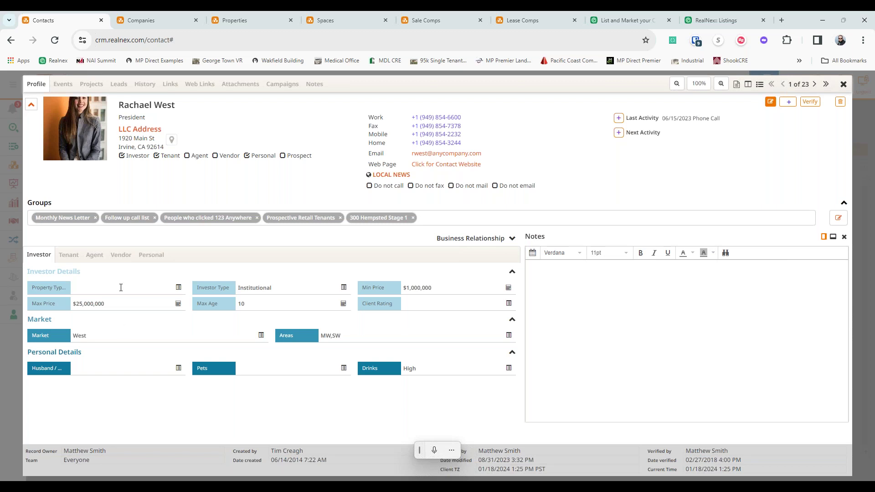
{"action": "left_click", "coordinate": [178, 287]}
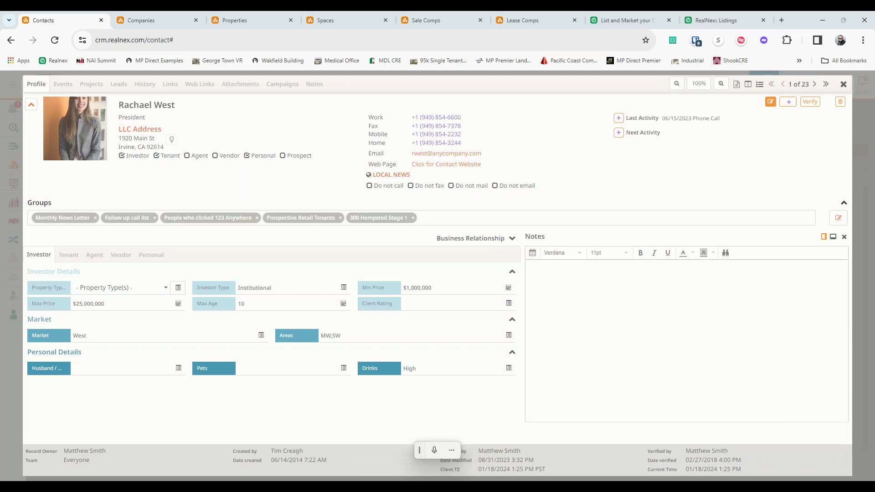
{"action": "left_click", "coordinate": [118, 303]}
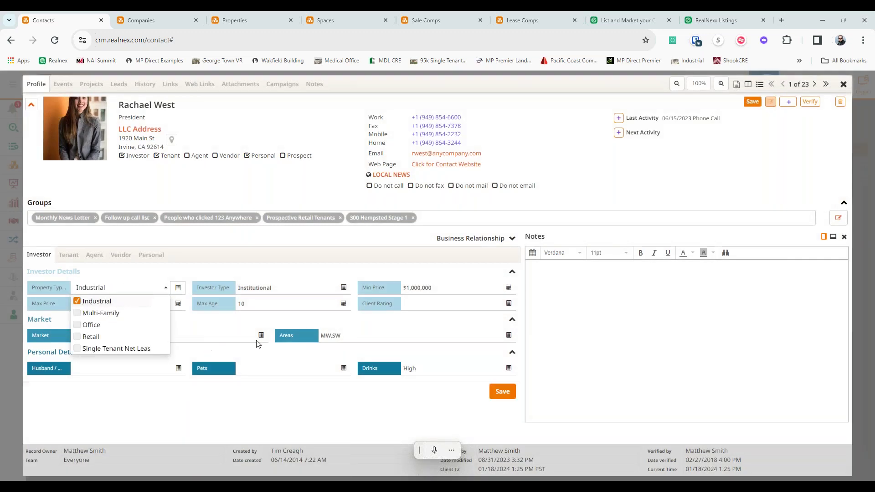
{"action": "left_click", "coordinate": [215, 325]}
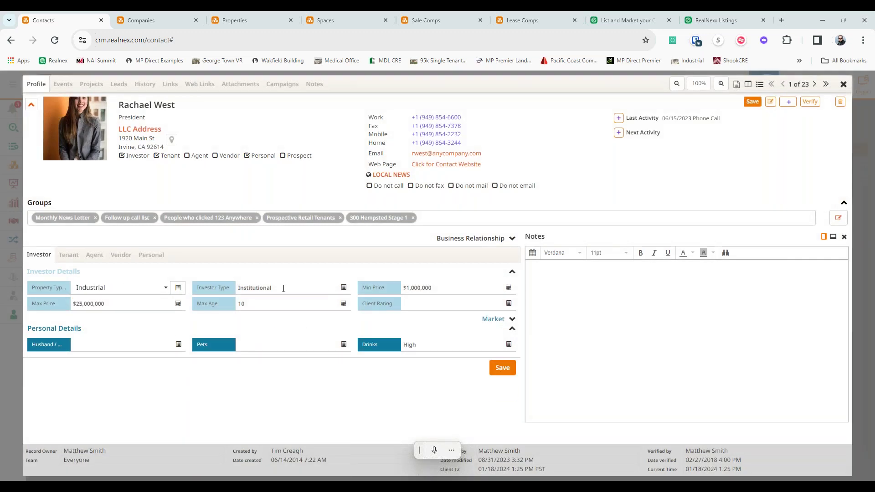
- Set Min Price to $10,000,000 and Drinks to Rum, then save the investor details
{"action": "left_click", "coordinate": [431, 287]}
{"action": "type", "text": "0"}
{"action": "left_click", "coordinate": [466, 344]}
{"action": "key", "text": "BackSpace"}
{"action": "type", "text": "Rum"}
{"action": "left_click", "coordinate": [494, 368]}
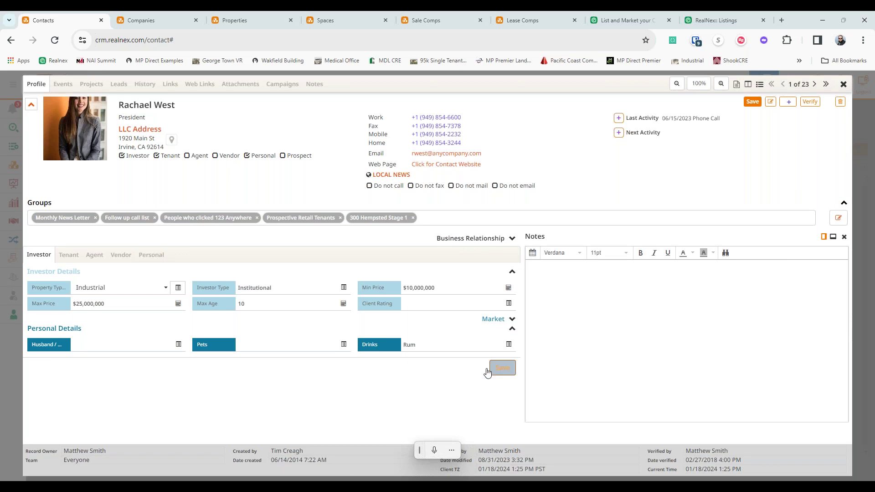
- Expand the Market section, mark the contact record verified, and close the profile
{"action": "left_click", "coordinate": [512, 319]}
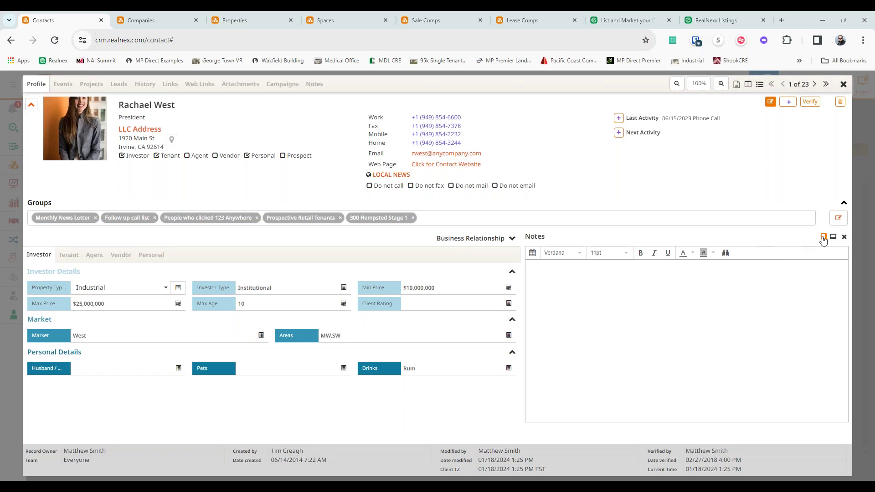
{"action": "left_click", "coordinate": [621, 322]}
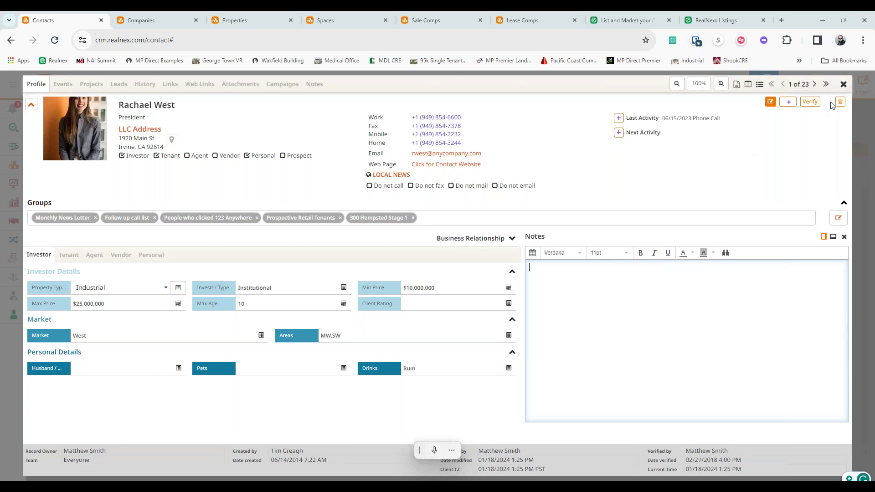
{"action": "left_click", "coordinate": [806, 102]}
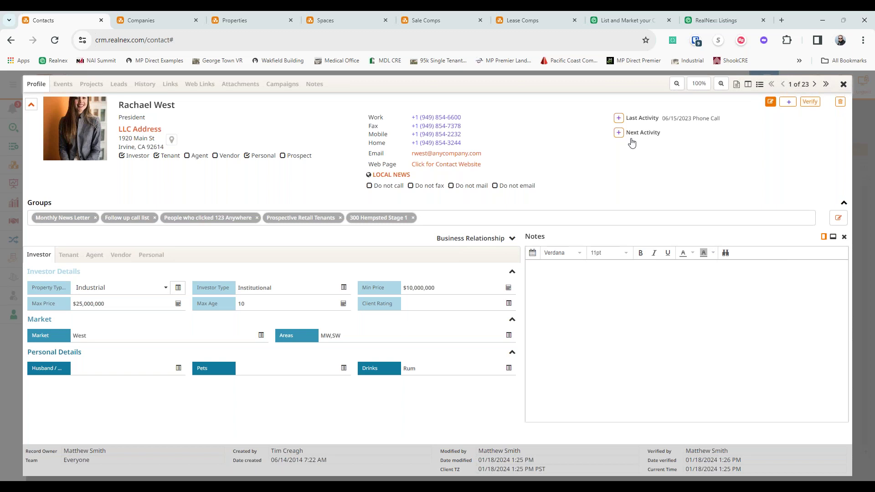
{"action": "key", "text": "Escape"}
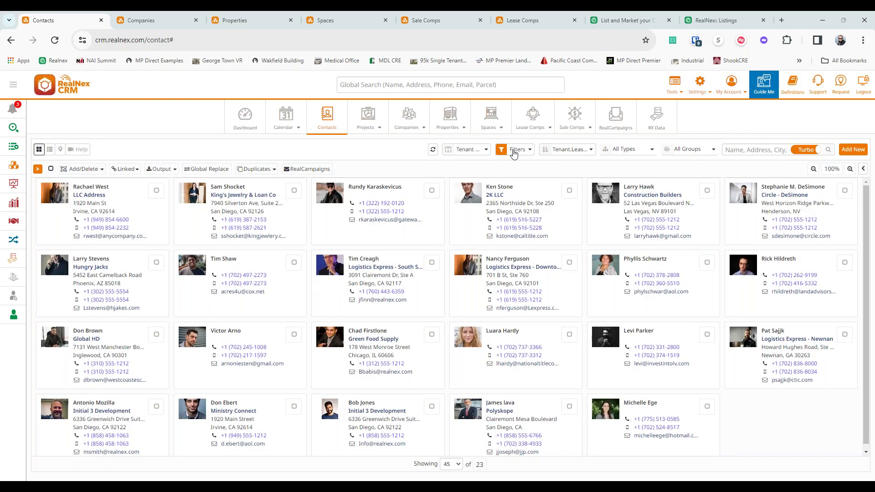
- Bring up the simple filter criteria panel for the contacts
{"action": "left_click", "coordinate": [514, 151]}
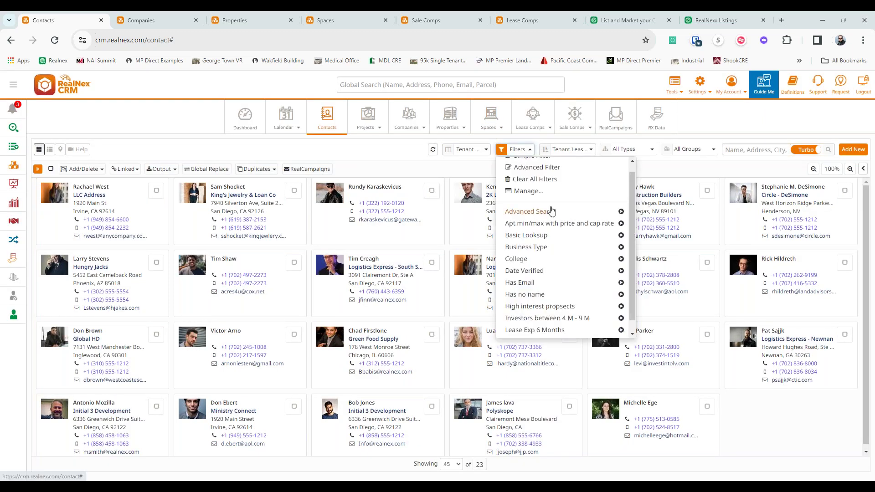
{"action": "scroll", "coordinate": [551, 212], "scroll_direction": "up", "scroll_amount": 1}
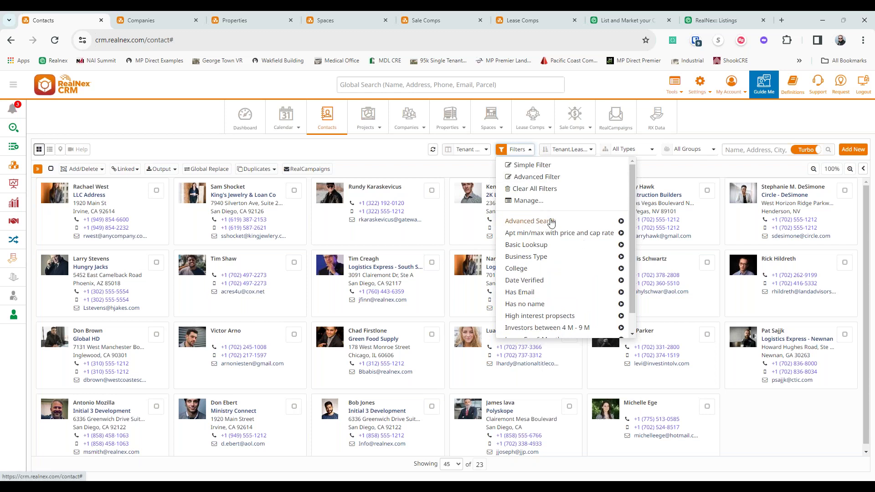
{"action": "left_click", "coordinate": [532, 165]}
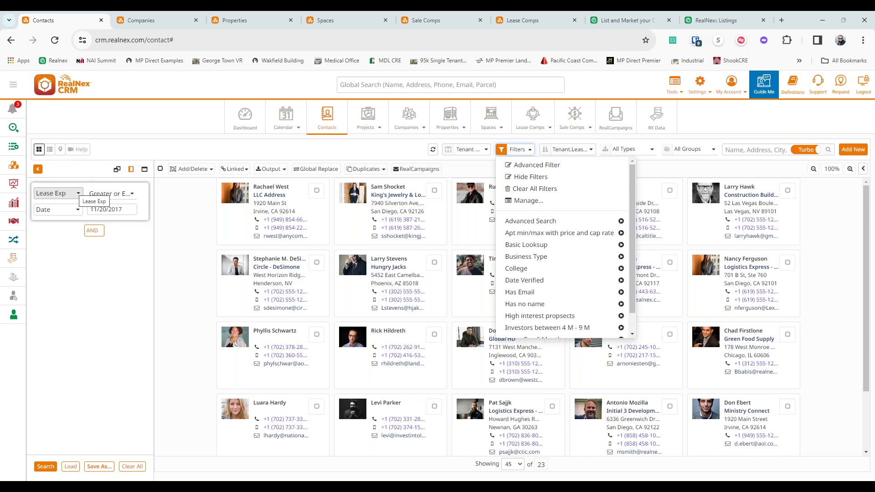
{"action": "left_click", "coordinate": [58, 193]}
- Set the filter condition's field to Investor > Client Rating
{"action": "left_click", "coordinate": [59, 241]}
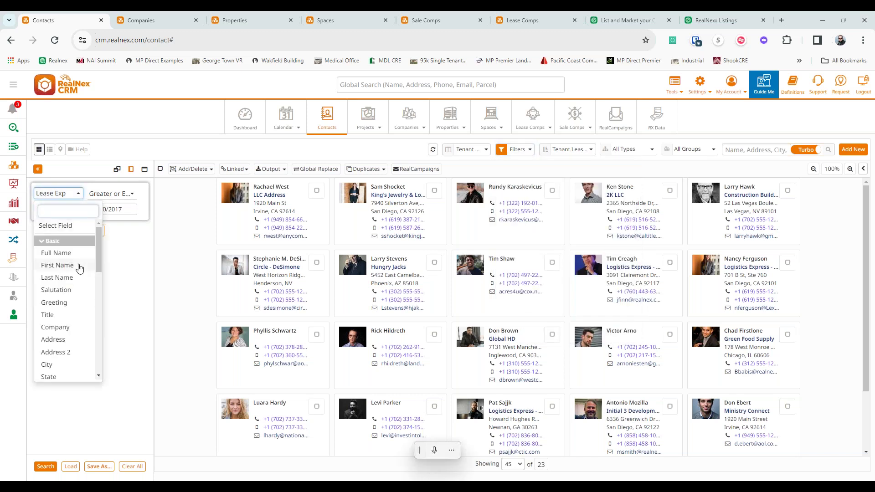
{"action": "scroll", "coordinate": [78, 267], "scroll_direction": "down", "scroll_amount": 2}
{"action": "scroll", "coordinate": [79, 267], "scroll_direction": "down", "scroll_amount": 1}
{"action": "scroll", "coordinate": [91, 283], "scroll_direction": "down", "scroll_amount": 3}
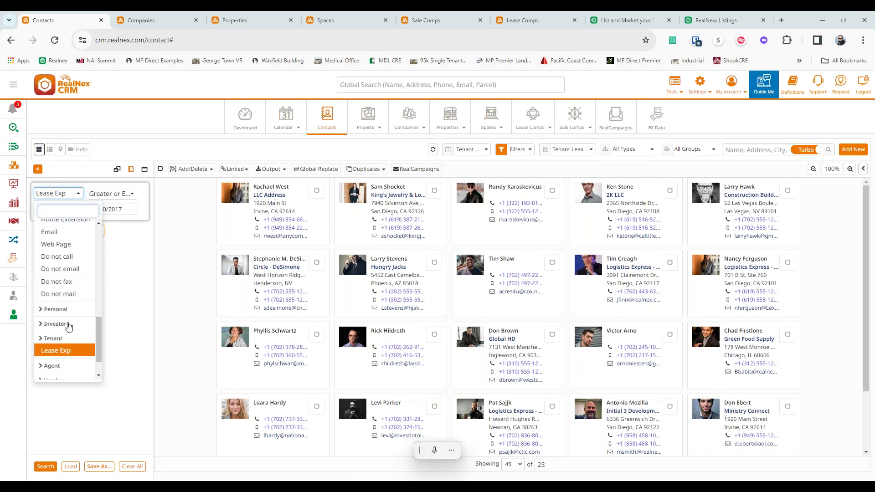
{"action": "left_click", "coordinate": [68, 325]}
{"action": "scroll", "coordinate": [78, 298], "scroll_direction": "down", "scroll_amount": 1}
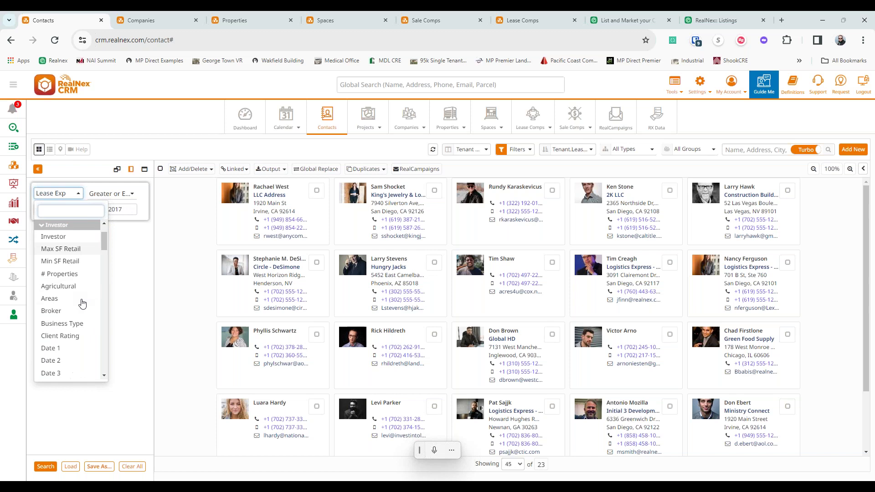
{"action": "scroll", "coordinate": [70, 309], "scroll_direction": "down", "scroll_amount": 1}
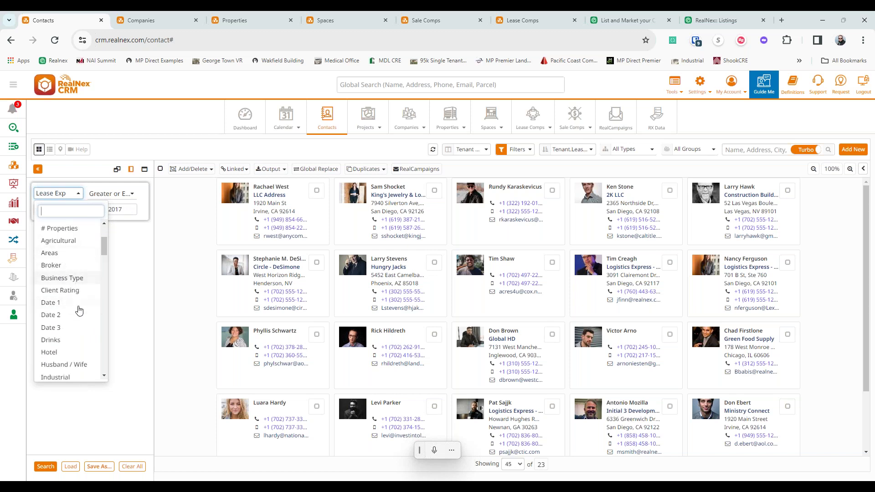
{"action": "left_click", "coordinate": [73, 291]}
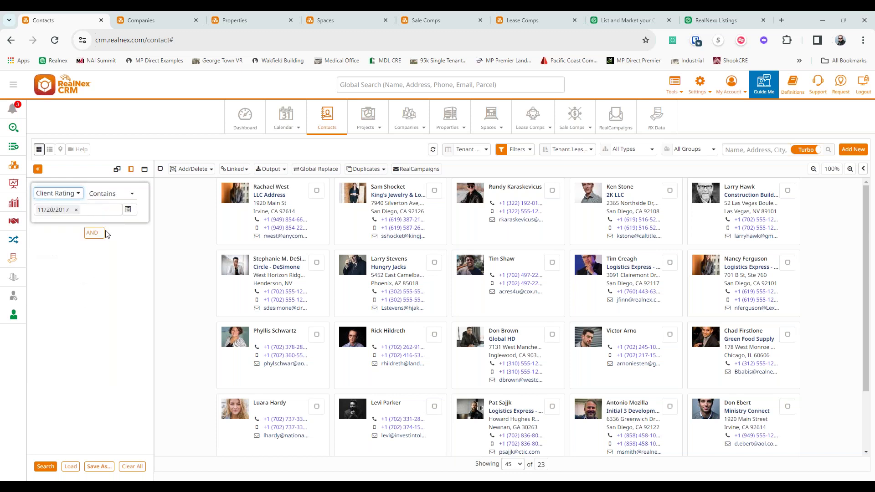
- Use A as the Client Rating value, run the search, and list the seven matches as a table
{"action": "left_click", "coordinate": [128, 210]}
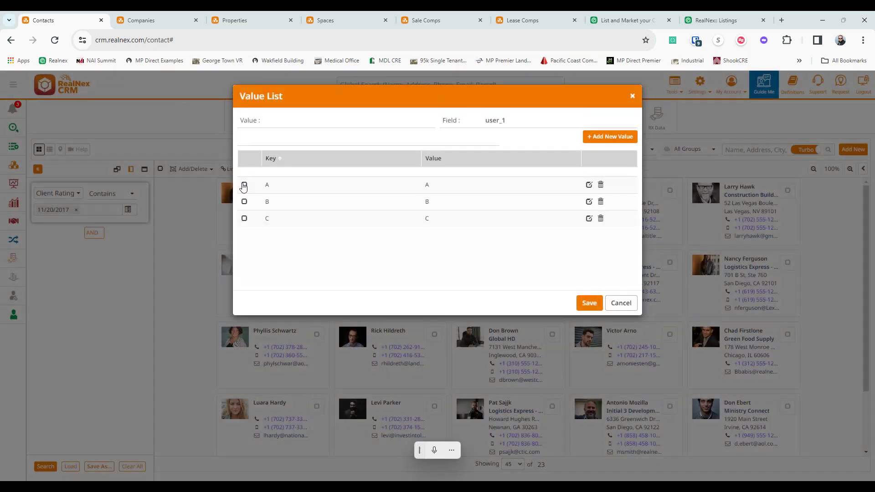
{"action": "left_click", "coordinate": [244, 186]}
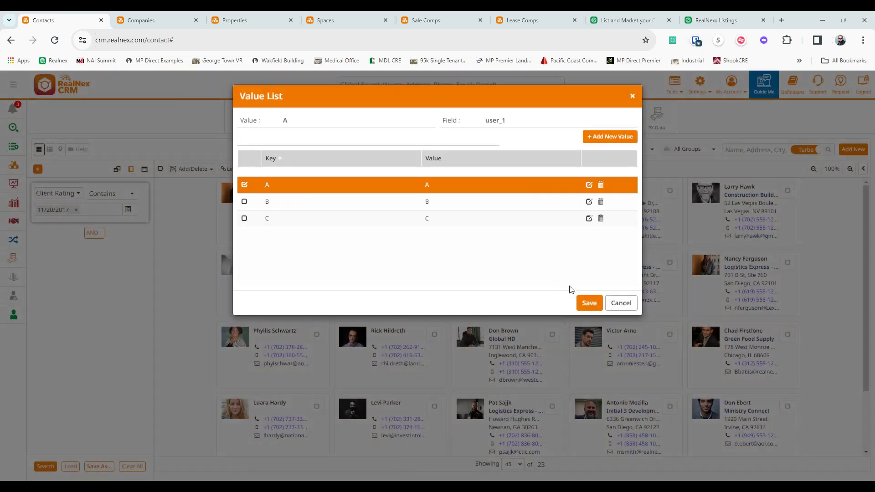
{"action": "left_click", "coordinate": [594, 303]}
{"action": "left_click", "coordinate": [45, 466]}
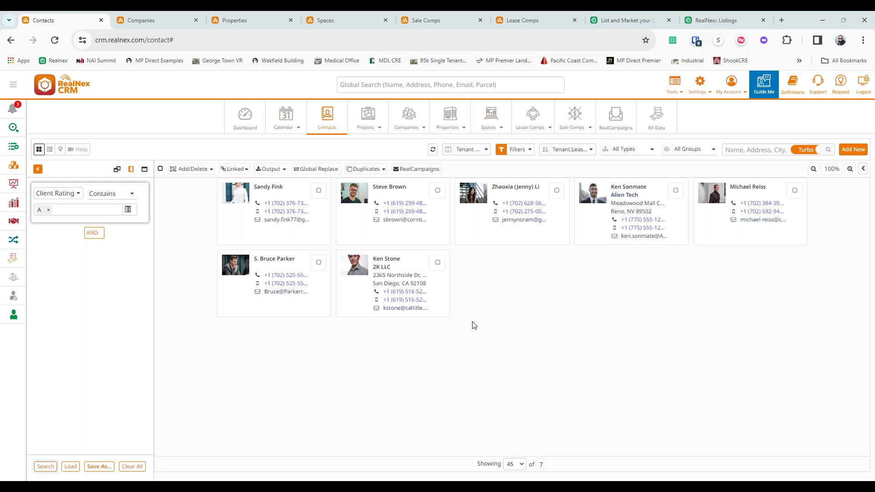
{"action": "left_click", "coordinate": [50, 149]}
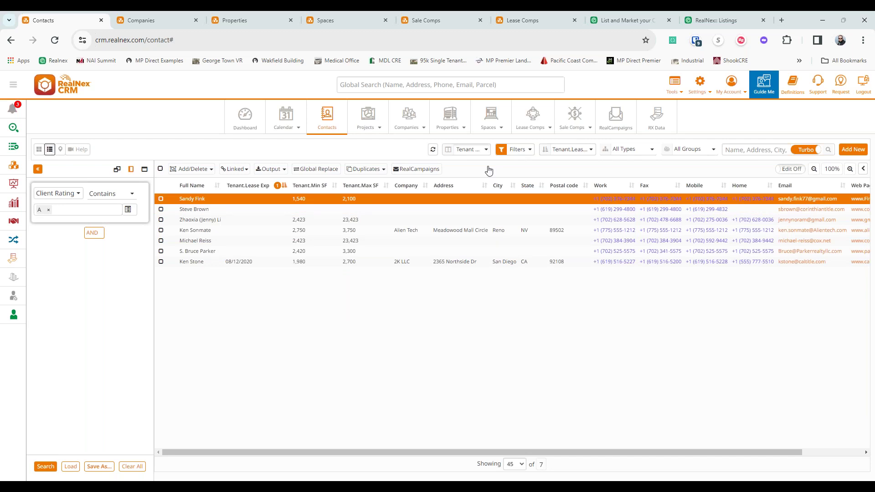
- Add the Administration field Date verified as the first table column and collapse the filter panel
{"action": "left_click", "coordinate": [484, 151]}
{"action": "left_click", "coordinate": [471, 179]}
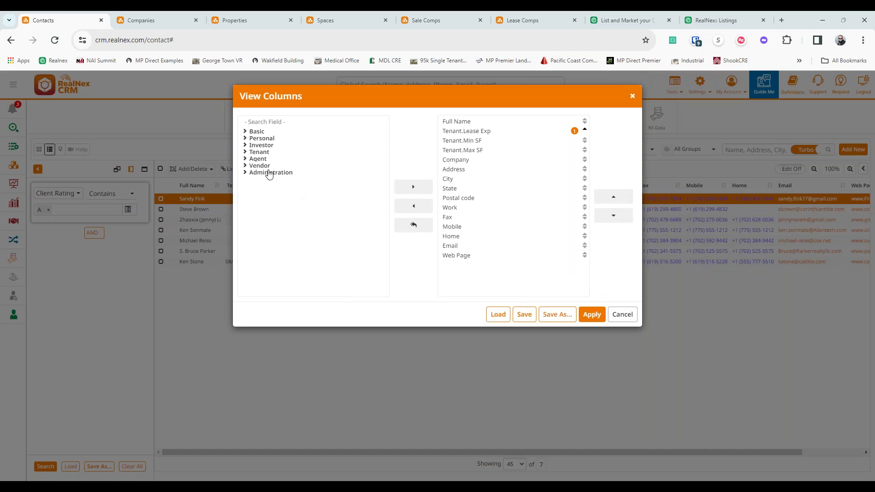
{"action": "left_click", "coordinate": [269, 173]}
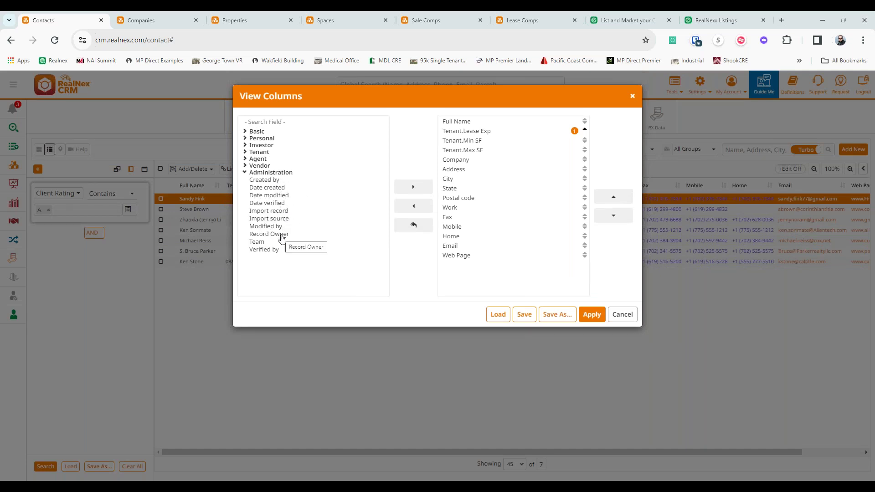
{"action": "left_click", "coordinate": [273, 196]}
{"action": "left_click_drag", "start_coordinate": [275, 205], "coordinate": [470, 121]}
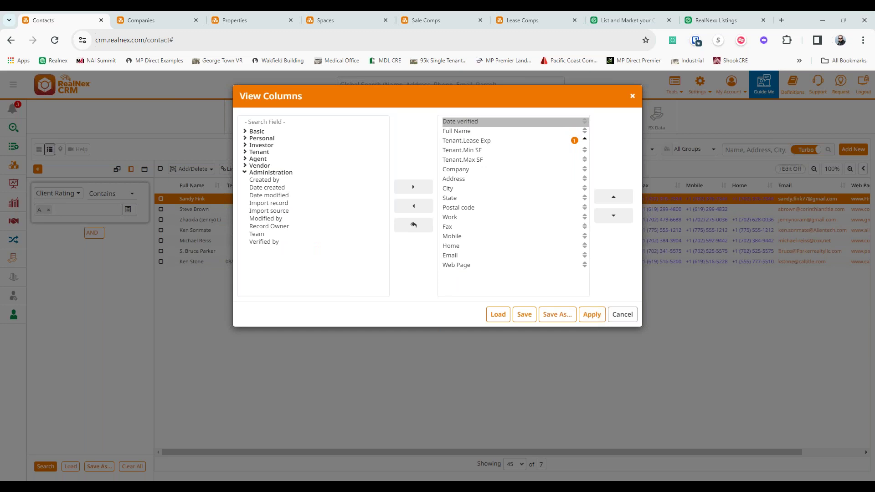
{"action": "left_click", "coordinate": [592, 314]}
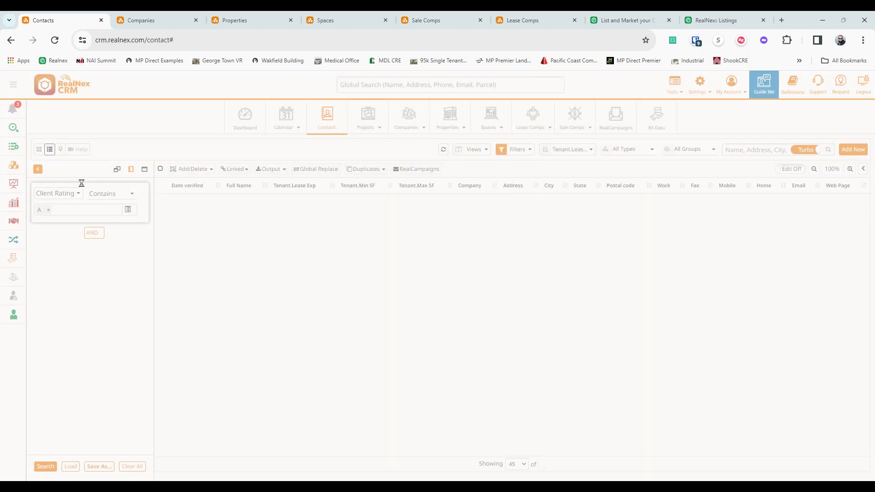
{"action": "left_click", "coordinate": [38, 169]}
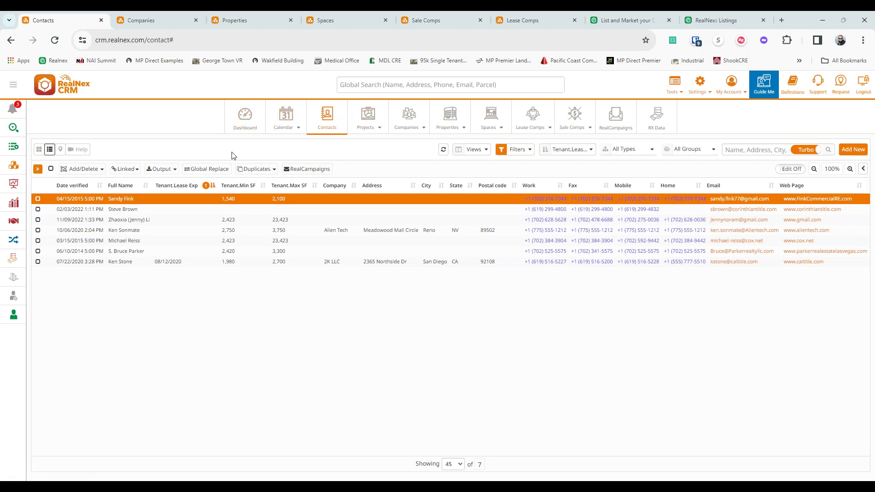
- Go to the Dashboard listing 96 upcoming phone calls and to-dos
{"action": "left_click", "coordinate": [239, 119]}
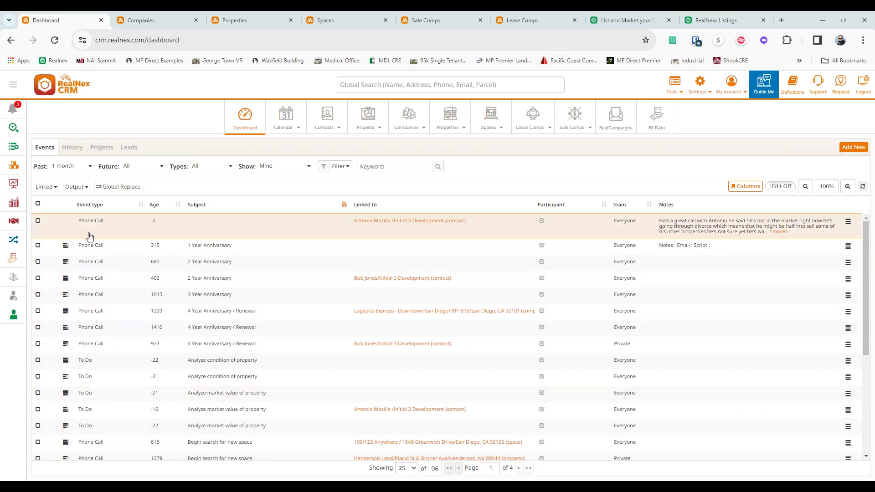
- View the contacts linked to the dashboard events, close that tab, and return to Contacts
{"action": "left_click", "coordinate": [44, 186]}
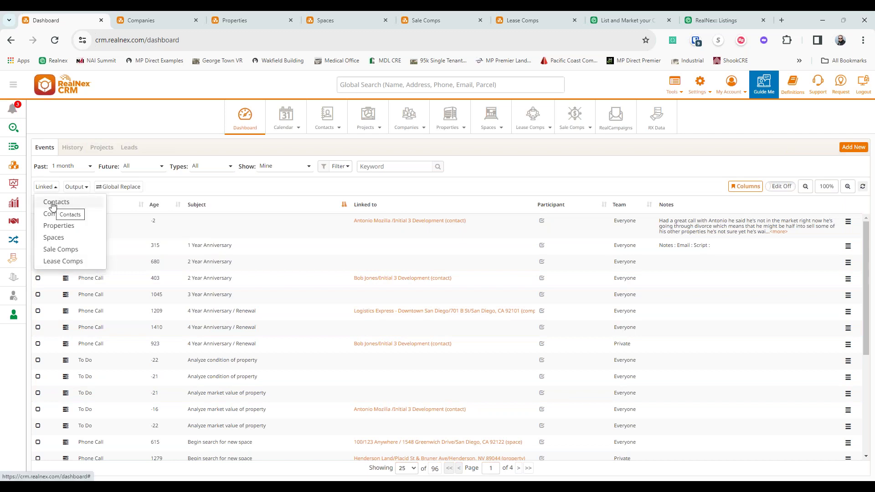
{"action": "left_click", "coordinate": [52, 201]}
{"action": "left_click", "coordinate": [582, 164]}
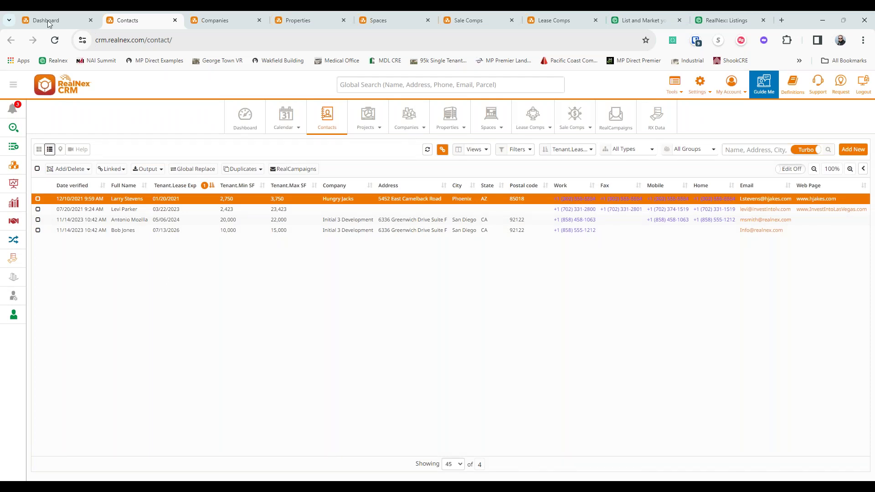
{"action": "left_click", "coordinate": [174, 20]}
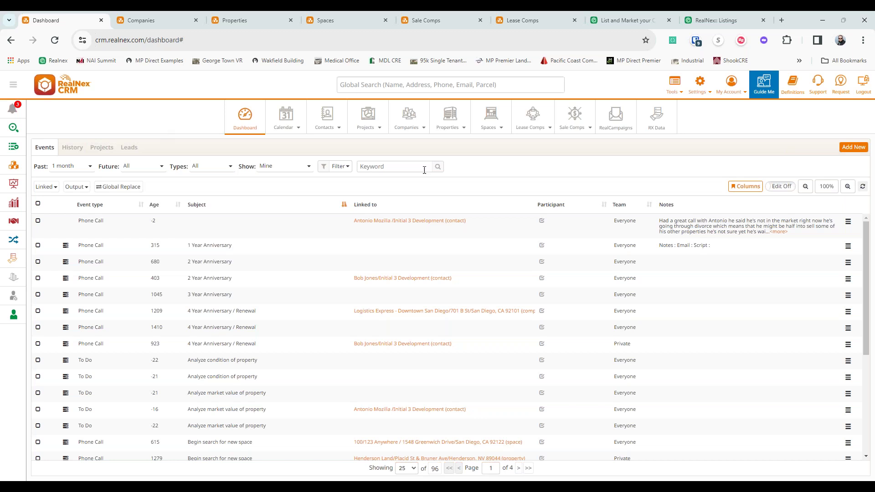
{"action": "left_click", "coordinate": [327, 115]}
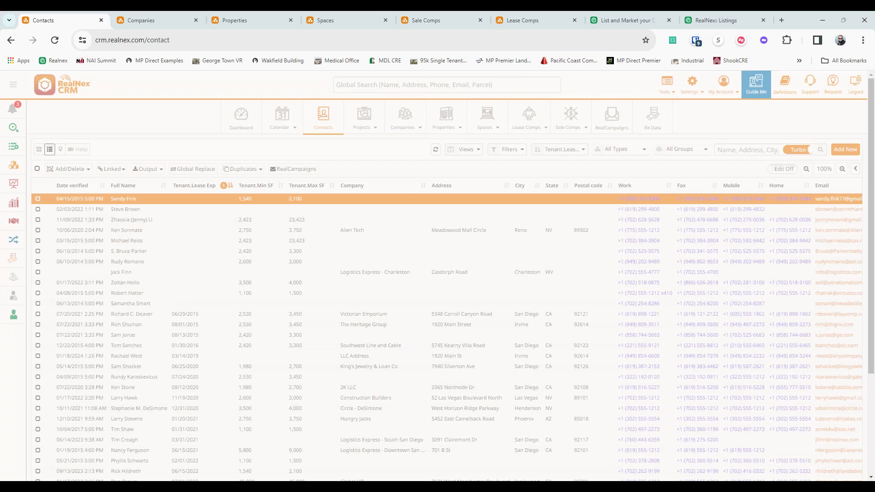
- Switch Contacts to card view and open the second card, the National Acct Manager
{"action": "left_click", "coordinate": [39, 149]}
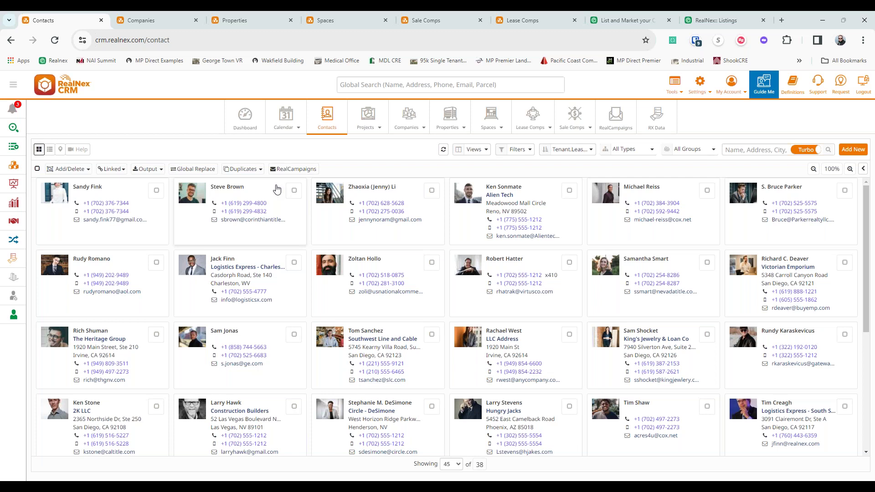
{"action": "left_click", "coordinate": [276, 189]}
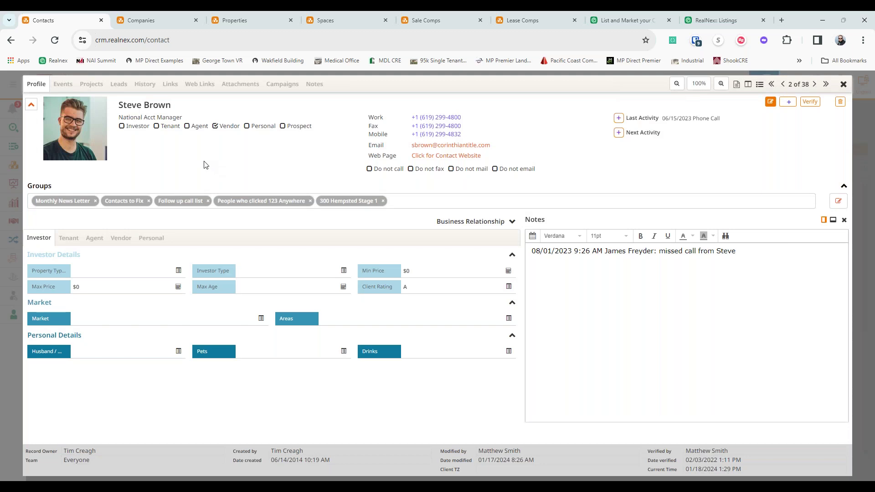
- Apply the Investor Existing Users Layout to the contact profile
{"action": "left_click", "coordinate": [737, 84]}
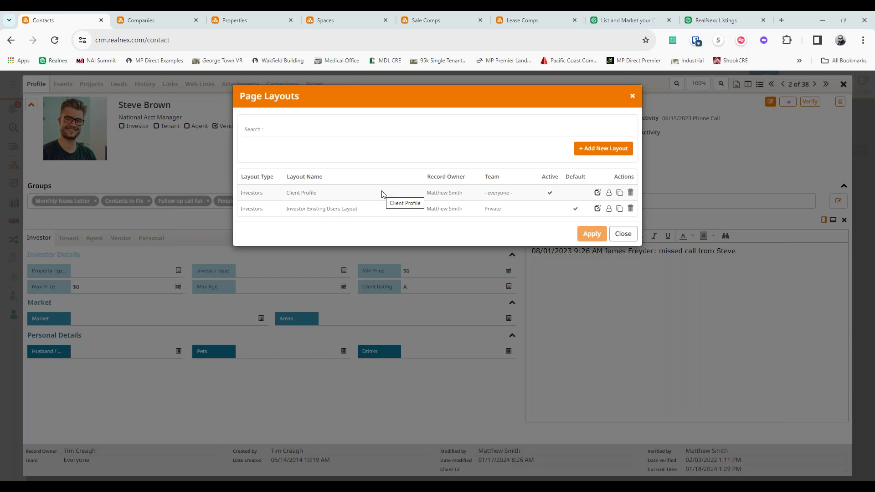
{"action": "left_click", "coordinate": [390, 208]}
{"action": "left_click", "coordinate": [589, 234]}
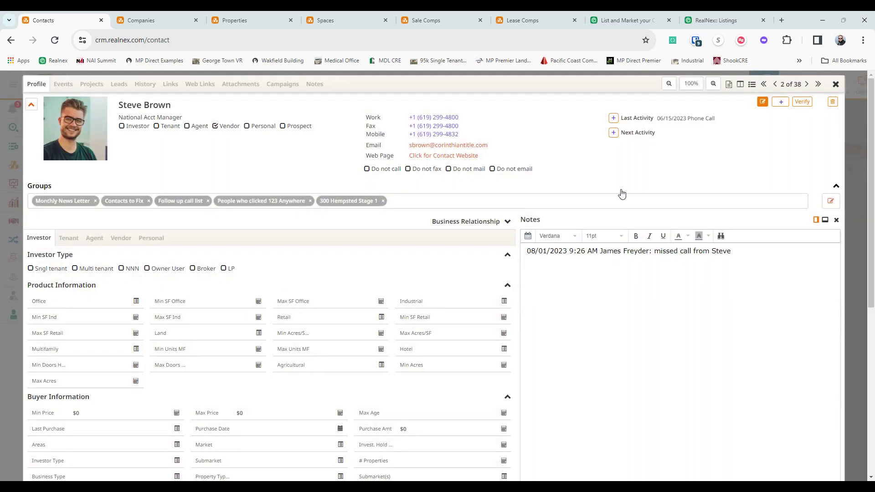
- Switch back to the Client Profile layout and close the contact profile
{"action": "left_click", "coordinate": [729, 83]}
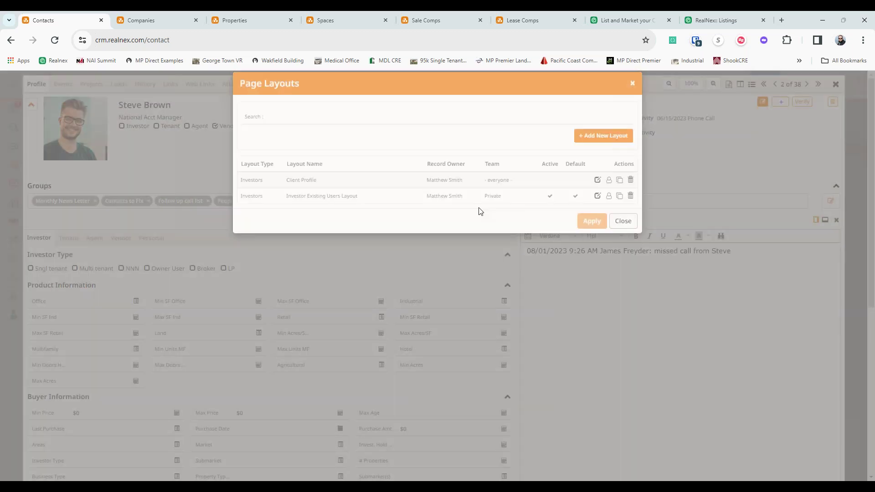
{"action": "left_click", "coordinate": [360, 180]}
{"action": "left_click", "coordinate": [592, 221]}
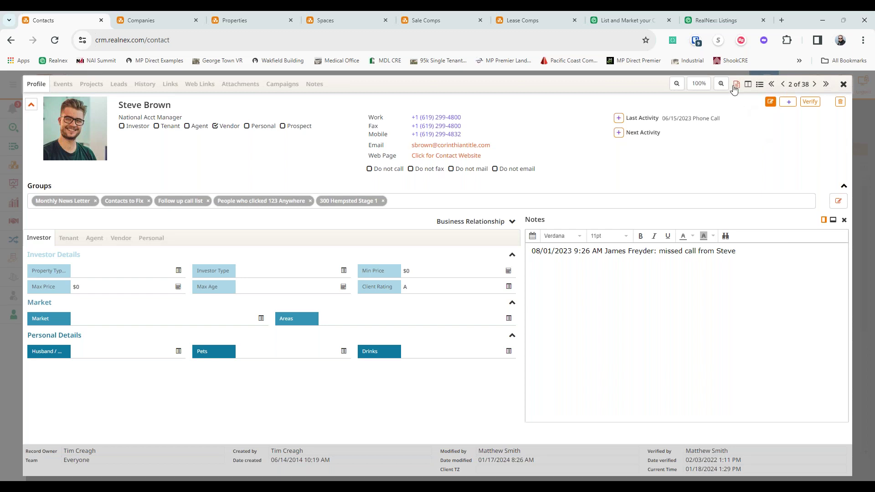
{"action": "left_click", "coordinate": [844, 84]}
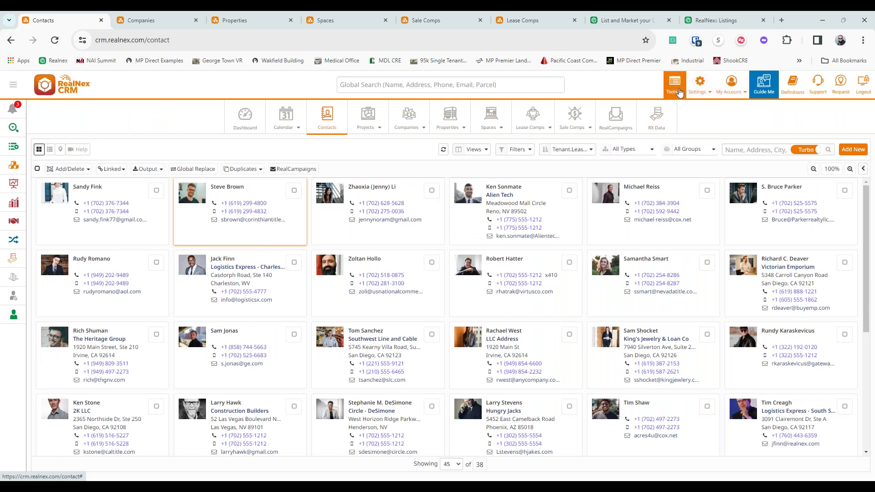
{"action": "left_click", "coordinate": [678, 92]}
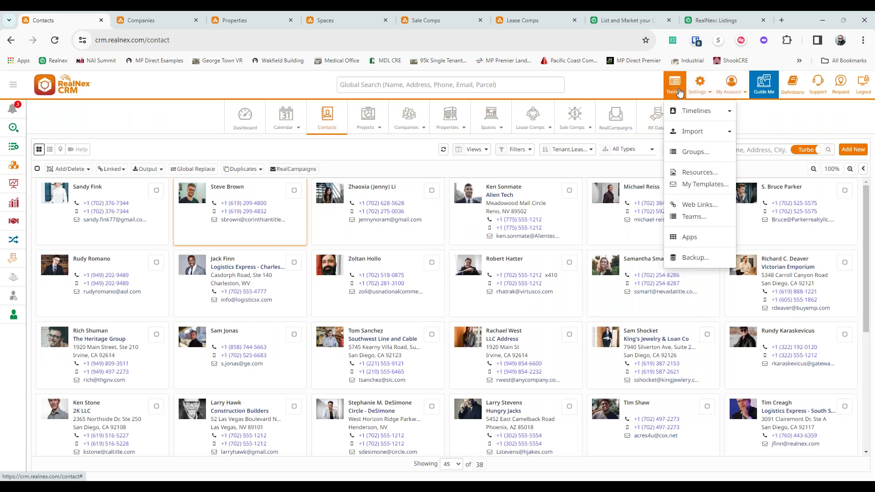
- Open the page layouts editor and keep field labels showing their captions
{"action": "left_click", "coordinate": [705, 87]}
{"action": "left_click", "coordinate": [725, 163]}
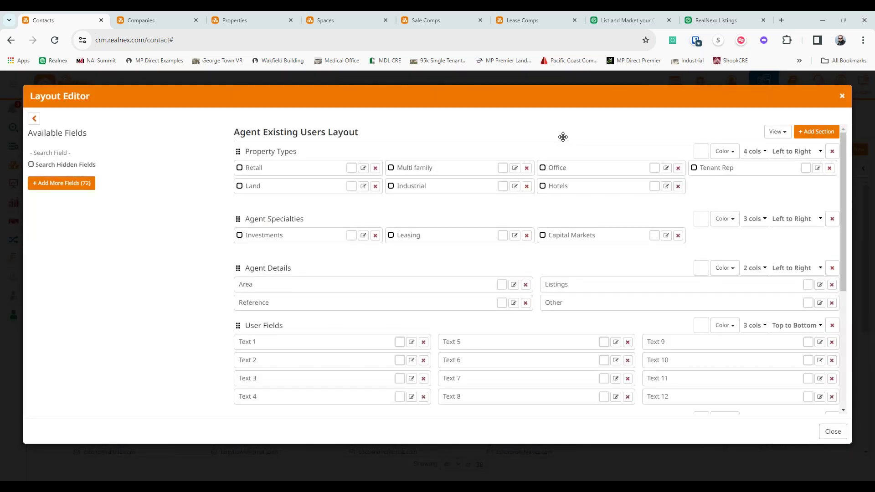
{"action": "left_click", "coordinate": [776, 133]}
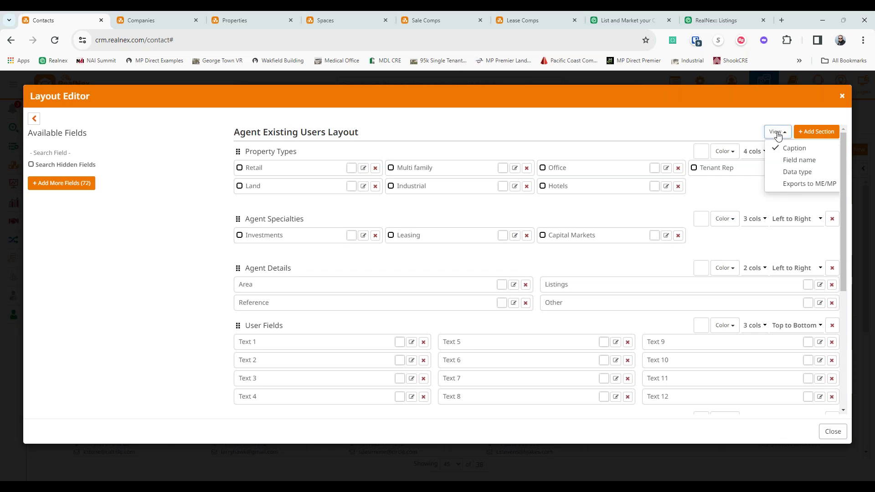
{"action": "left_click", "coordinate": [763, 135]}
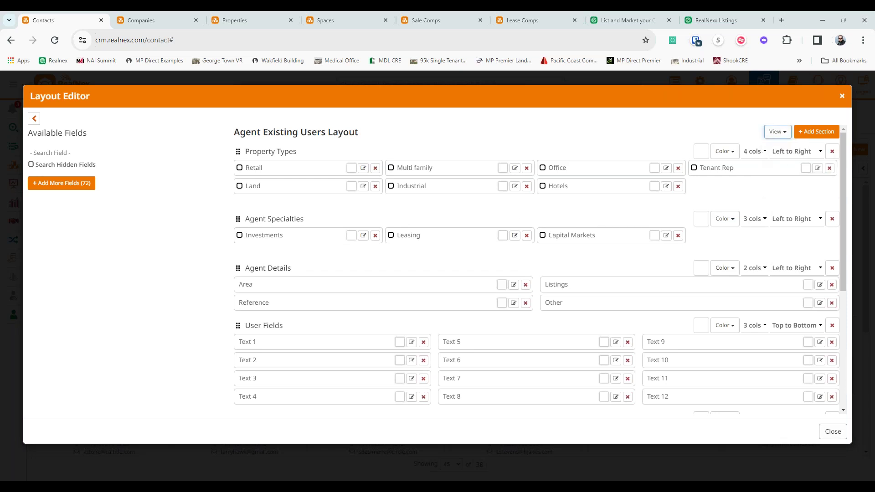
- Set the Property Types section to 2 columns instead of 4
{"action": "left_click", "coordinate": [753, 152]}
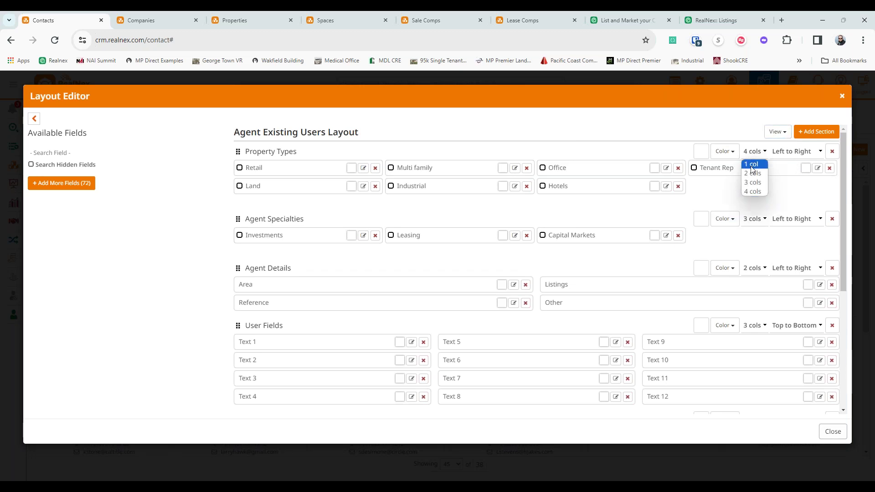
{"action": "left_click", "coordinate": [751, 164]}
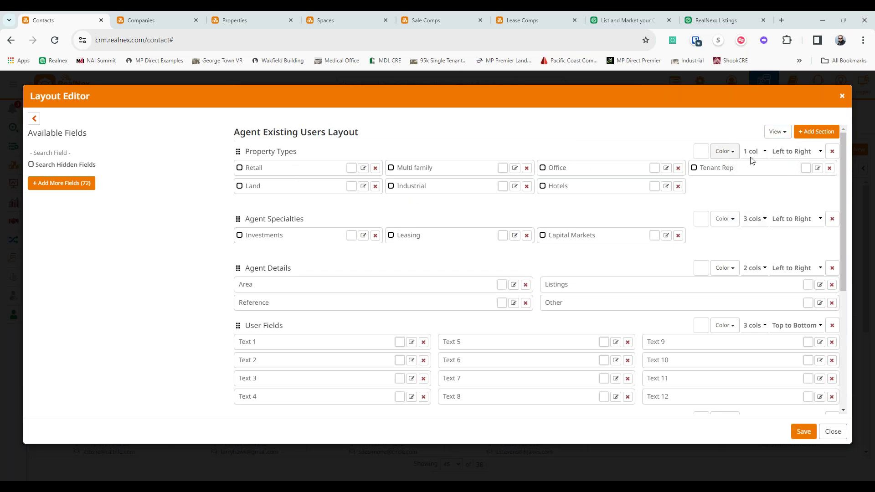
{"action": "left_click", "coordinate": [758, 151]}
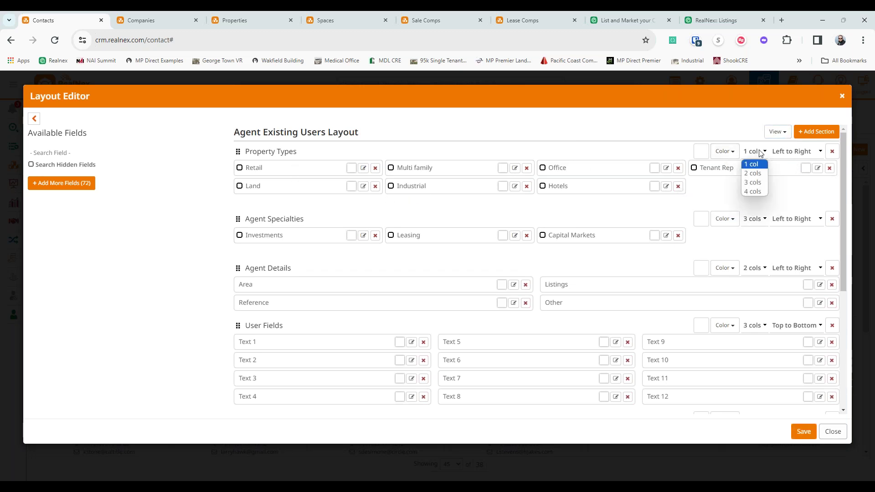
{"action": "left_click", "coordinate": [759, 174]}
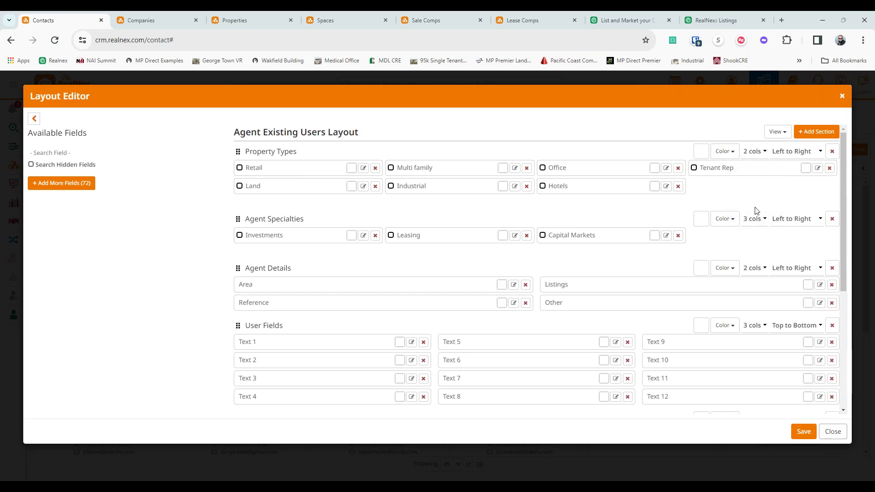
{"action": "left_click", "coordinate": [756, 220]}
- Give Agent Specialties 4 columns with Investments first, checking its field definition without changes
{"action": "left_click", "coordinate": [758, 260]}
{"action": "mouse_move", "coordinate": [265, 235]}
{"action": "left_mouse_down"}
{"action": "mouse_move", "coordinate": [359, 242]}
{"action": "mouse_move", "coordinate": [636, 222]}
{"action": "mouse_move", "coordinate": [273, 235]}
{"action": "left_mouse_up"}
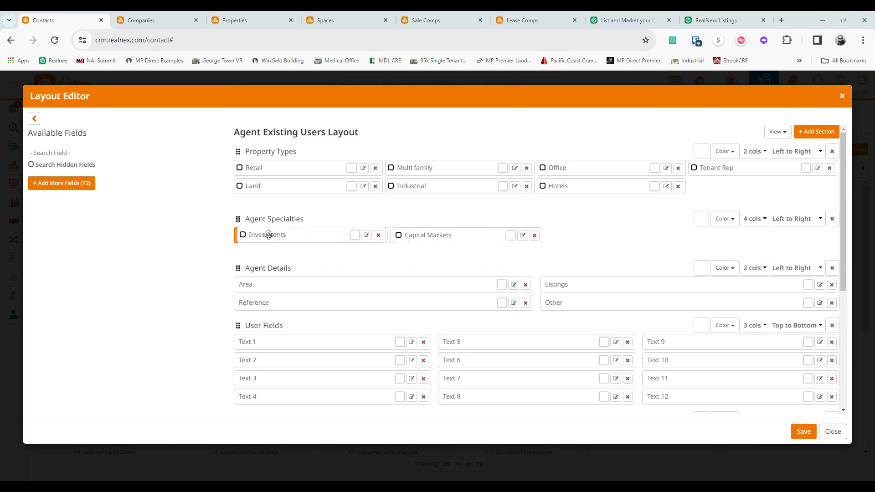
{"action": "left_click", "coordinate": [364, 235]}
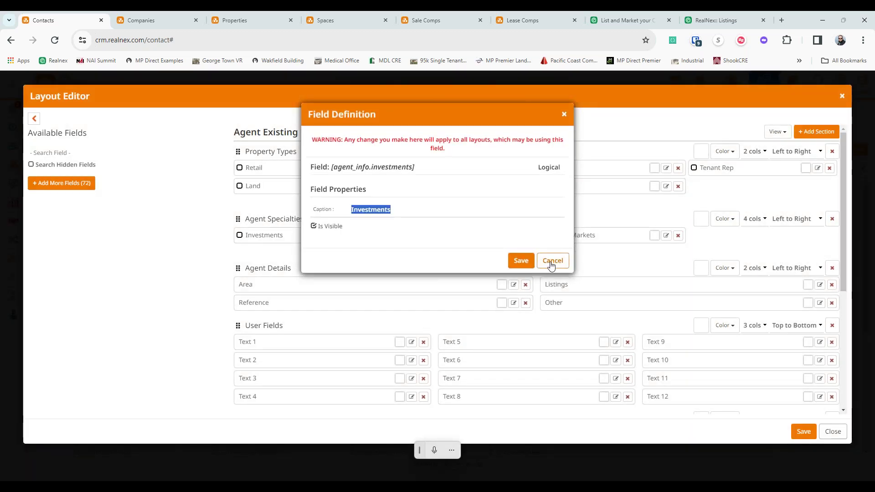
{"action": "left_click", "coordinate": [551, 262]}
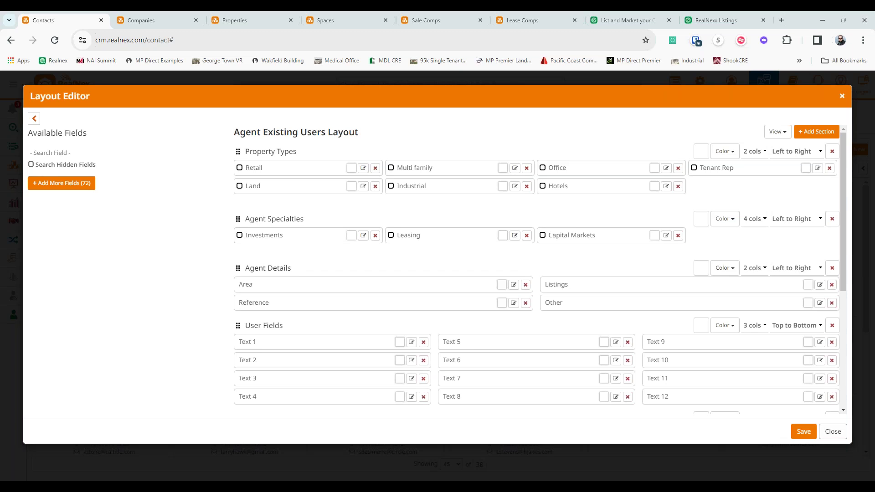
- Colour Agent Specialties light blue, with 2 columns ordered Top to Bottom
{"action": "left_click", "coordinate": [728, 224]}
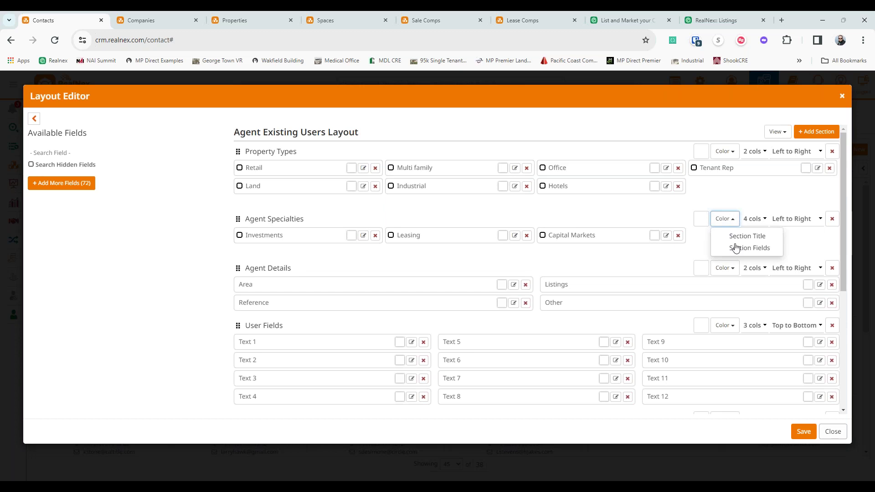
{"action": "left_click", "coordinate": [728, 249]}
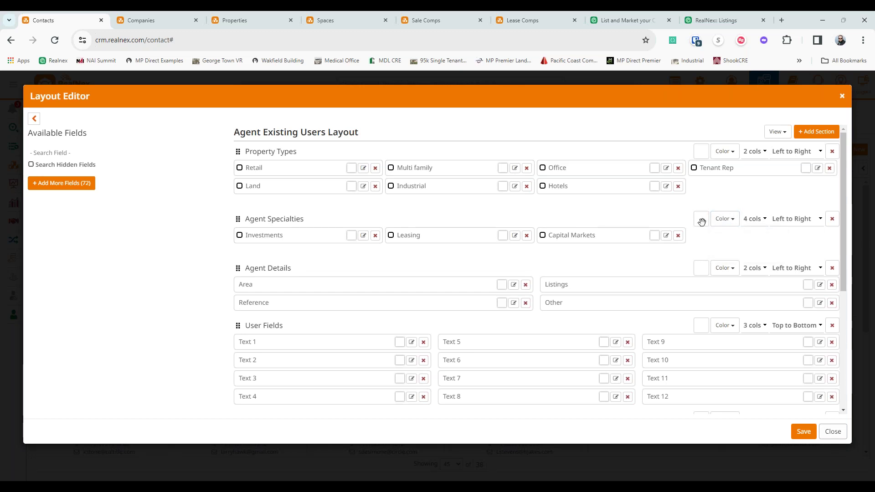
{"action": "left_click", "coordinate": [701, 219]}
{"action": "left_click", "coordinate": [723, 309]}
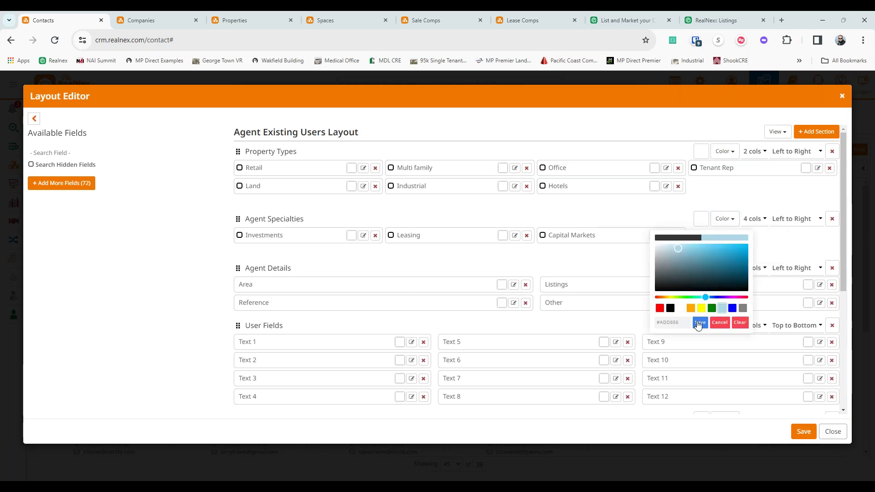
{"action": "left_click", "coordinate": [700, 322]}
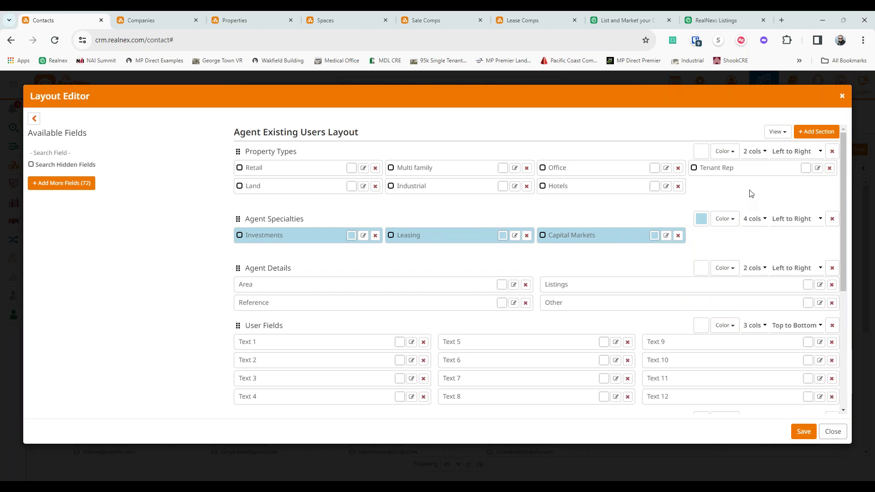
{"action": "left_click", "coordinate": [751, 221]}
{"action": "left_click", "coordinate": [753, 240]}
{"action": "left_click", "coordinate": [795, 219]}
{"action": "left_click", "coordinate": [792, 243]}
- Remove the Agent Specialties, Property Types and Agent Details sections, then save the layout
{"action": "left_click", "coordinate": [832, 220]}
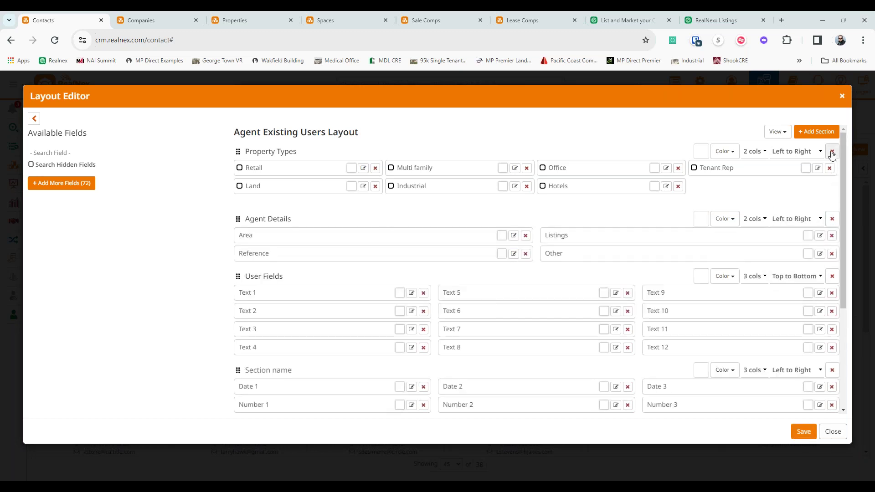
{"action": "left_click", "coordinate": [832, 151]}
{"action": "left_click", "coordinate": [832, 151]}
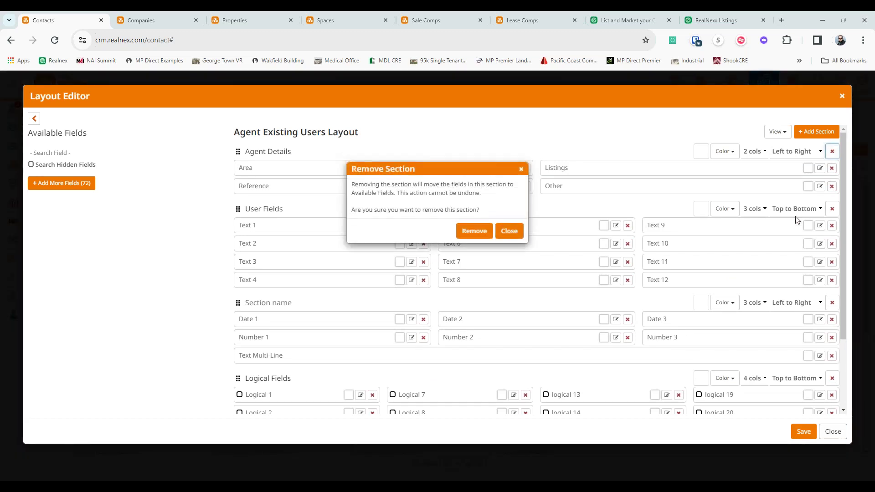
{"action": "left_click", "coordinate": [473, 232]}
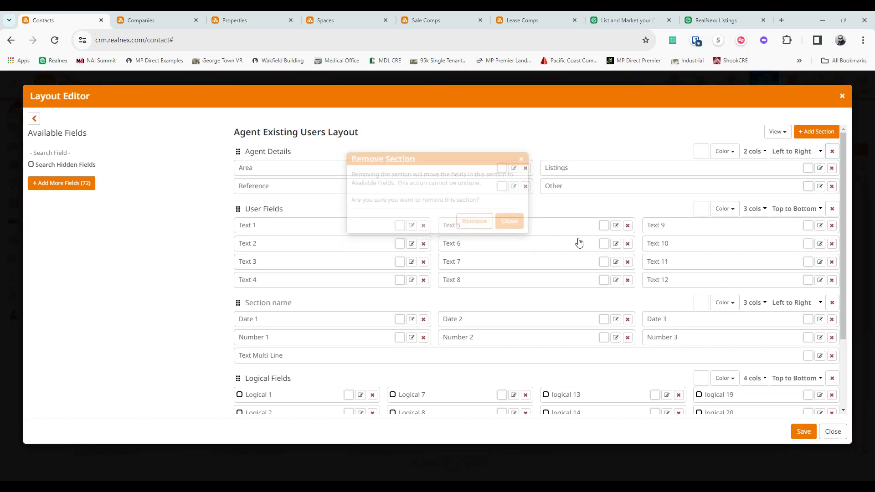
{"action": "left_click", "coordinate": [804, 432]}
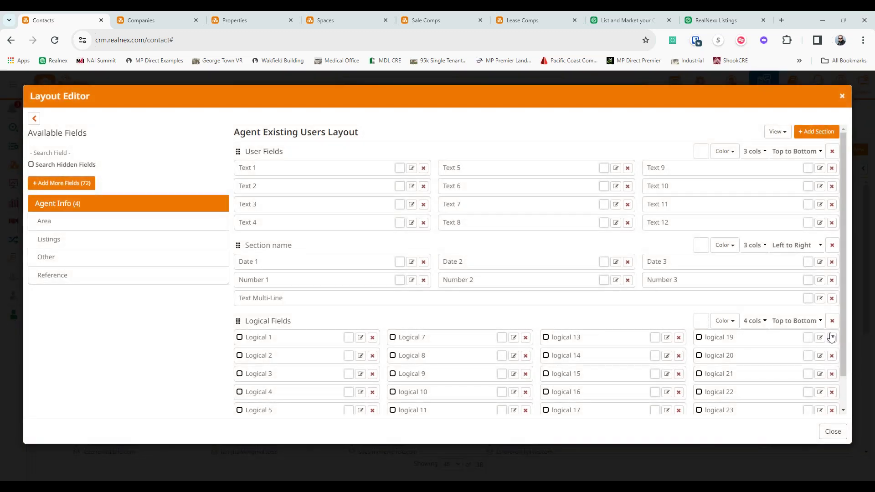
- Close the Layout Editor and the Page Layouts dialog to return to the Contacts grid
{"action": "left_click", "coordinate": [833, 432]}
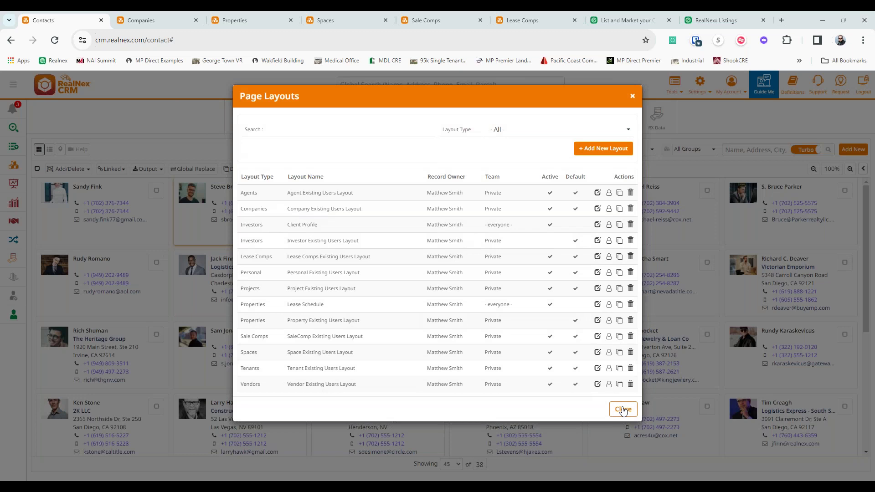
{"action": "left_click", "coordinate": [623, 410]}
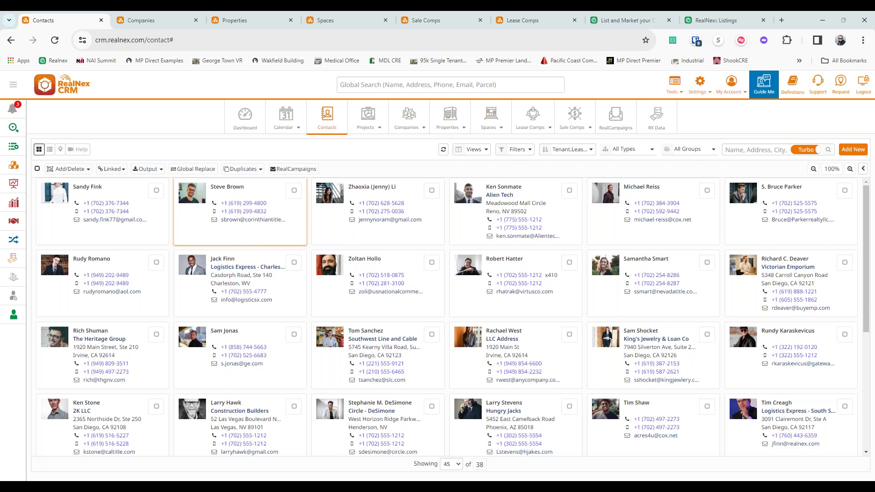
{"action": "left_click", "coordinate": [731, 84]}
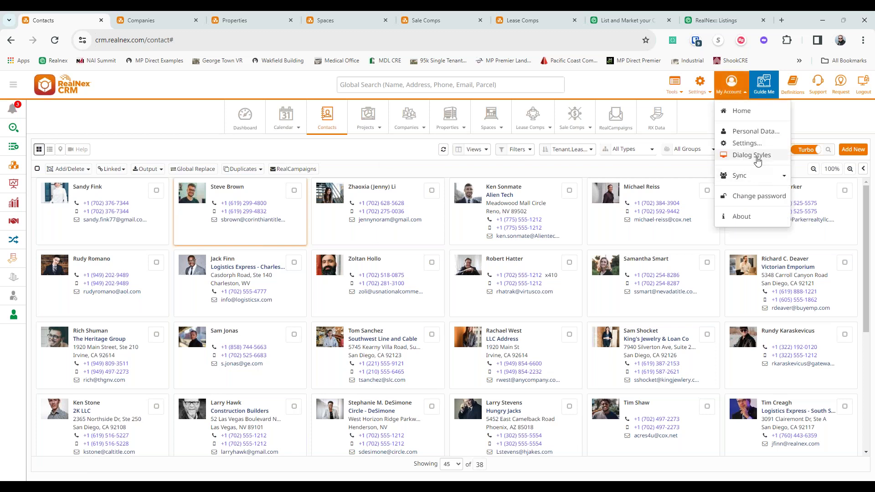
{"action": "left_click", "coordinate": [757, 157]}
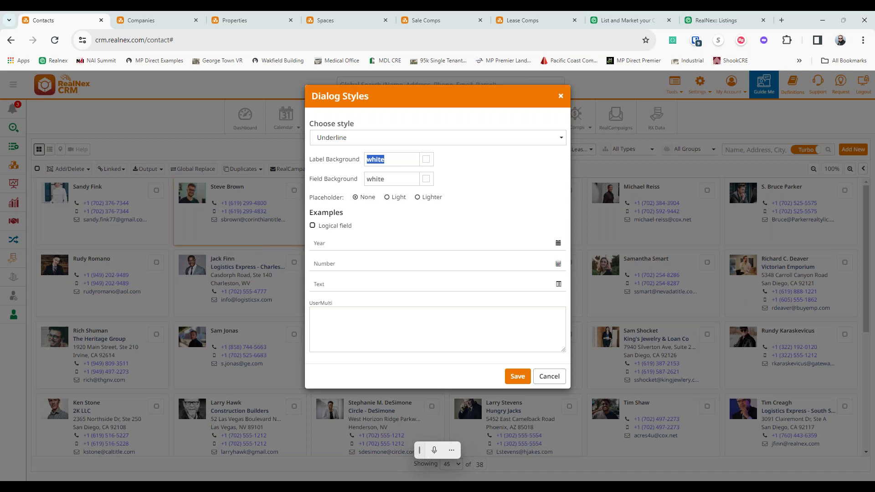
{"action": "left_click_drag", "start_coordinate": [451, 146], "coordinate": [451, 137]}
{"action": "left_click", "coordinate": [451, 141]}
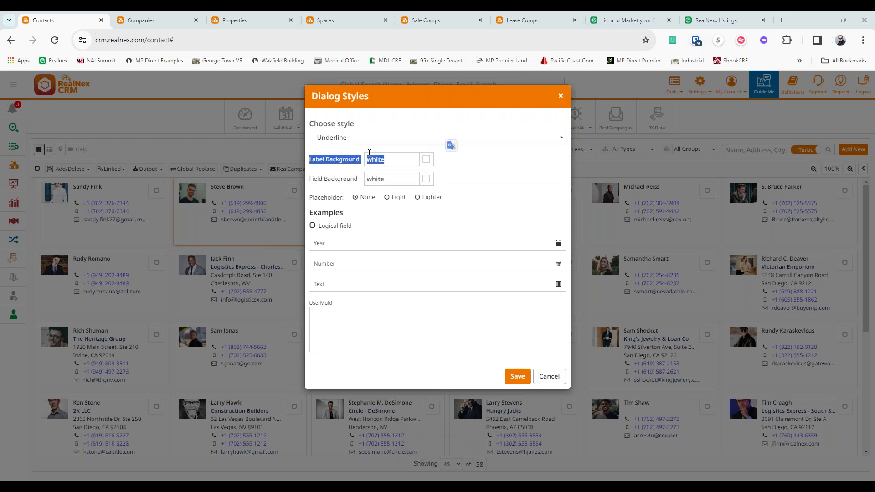
{"action": "left_click", "coordinate": [340, 151]}
{"action": "left_click", "coordinate": [339, 144]}
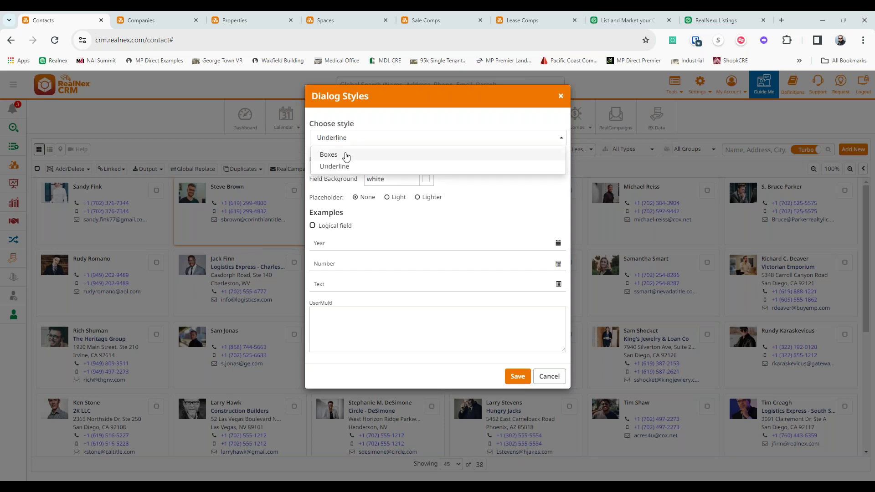
{"action": "left_click", "coordinate": [346, 155]}
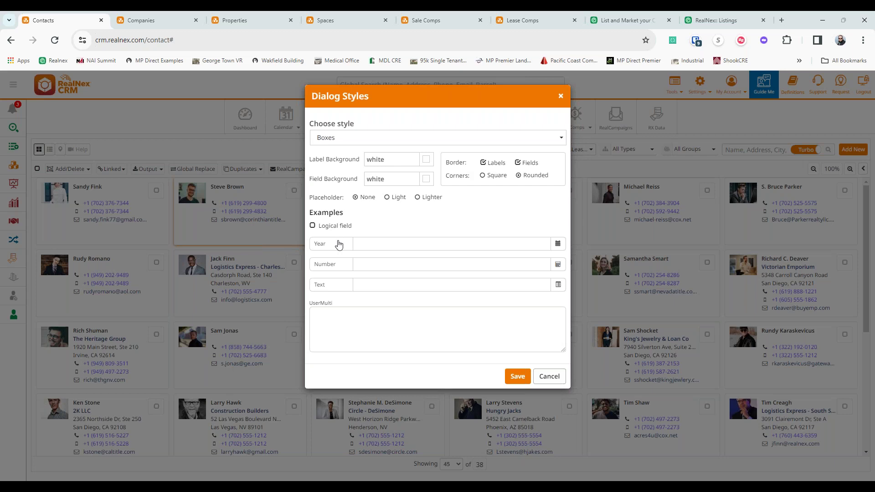
{"action": "left_click", "coordinate": [484, 165]}
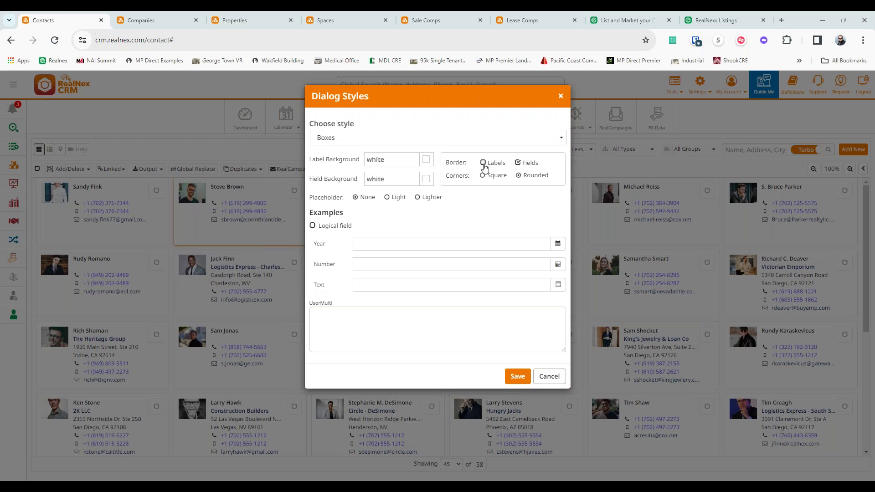
{"action": "left_click", "coordinate": [446, 145]}
{"action": "left_click", "coordinate": [395, 165]}
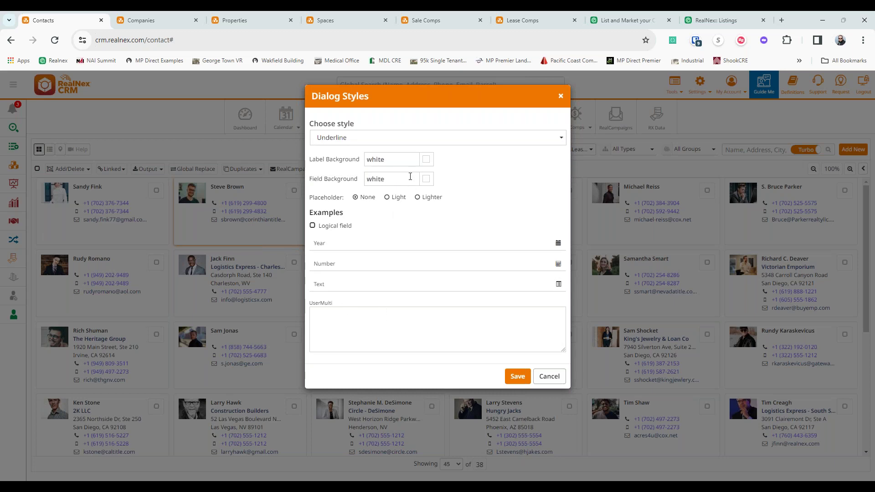
{"action": "left_click", "coordinate": [387, 198]}
{"action": "left_click", "coordinate": [368, 201]}
{"action": "left_click", "coordinate": [432, 163]}
{"action": "left_click_drag", "start_coordinate": [401, 193], "coordinate": [421, 185]}
{"action": "left_click", "coordinate": [497, 203]}
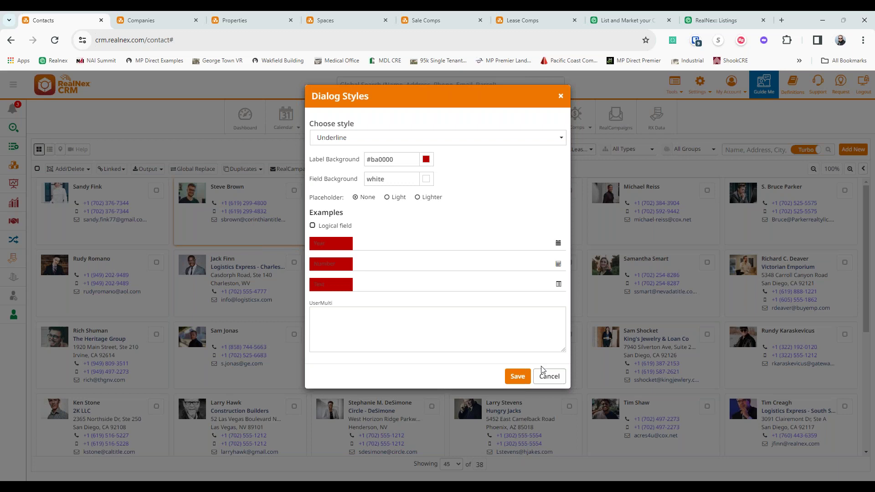
{"action": "left_click", "coordinate": [551, 380]}
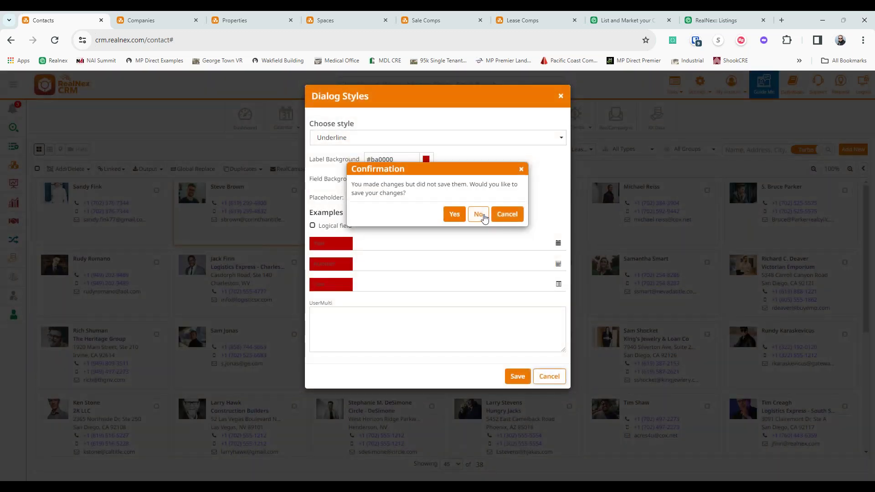
{"action": "left_click", "coordinate": [479, 215]}
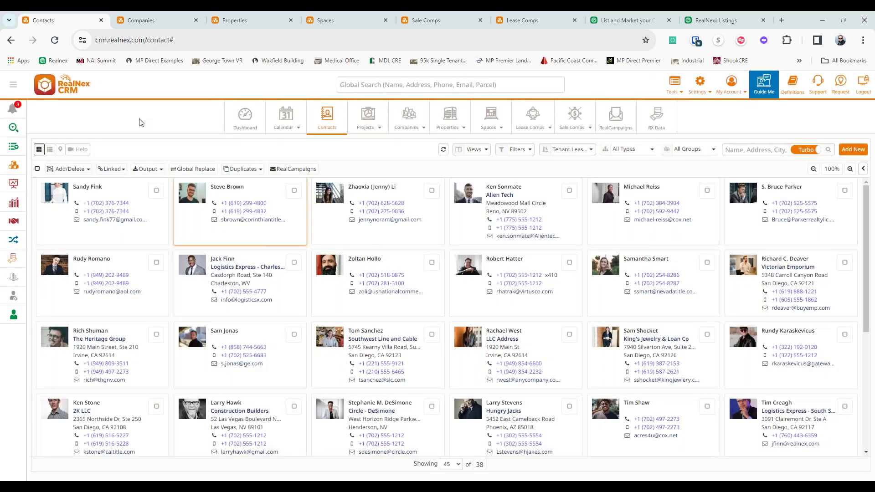
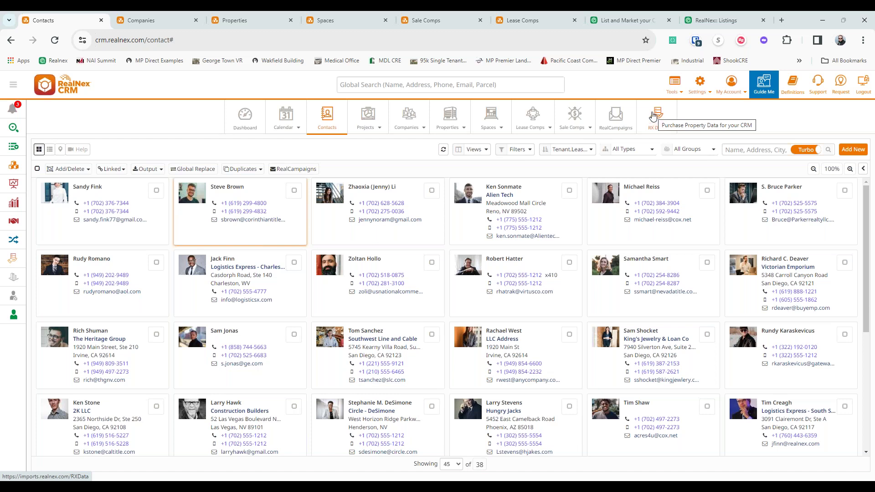
- Open the RX Data property-data purchase page in a new tab from the module bar
{"action": "left_click", "coordinate": [654, 115]}
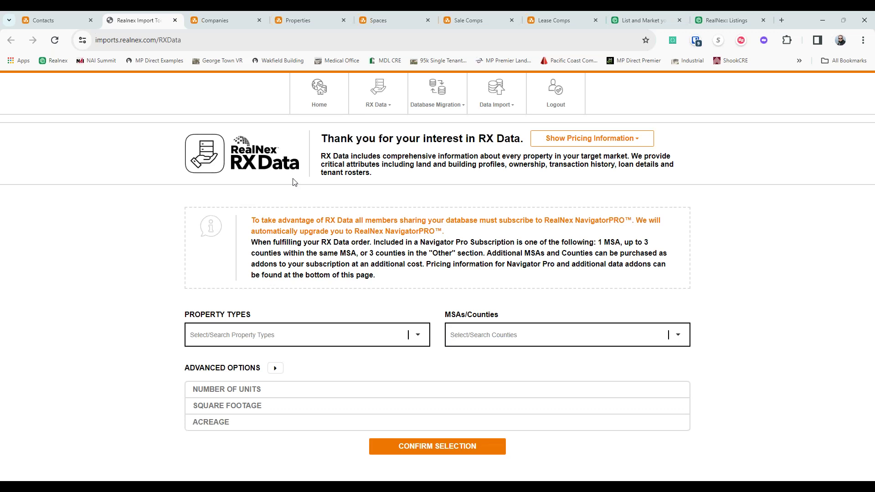
- Choose All Property Types and expand the Advanced Options
{"action": "left_click", "coordinate": [315, 337]}
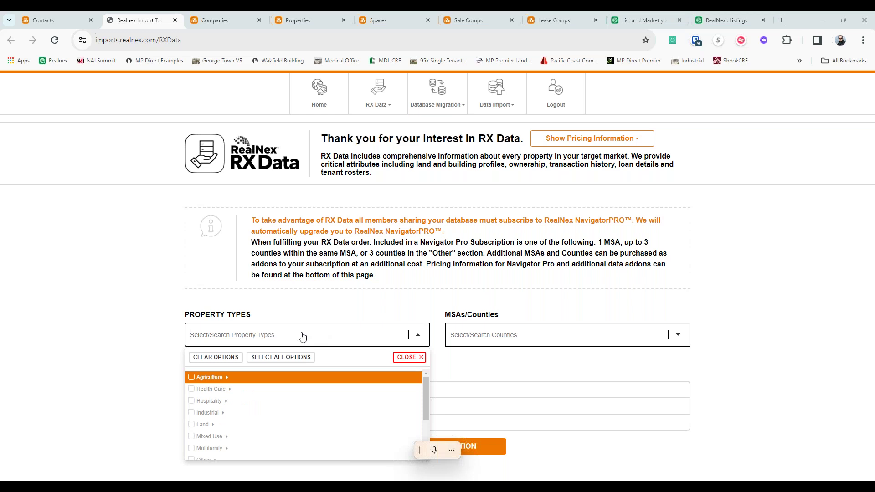
{"action": "left_click", "coordinate": [299, 359]}
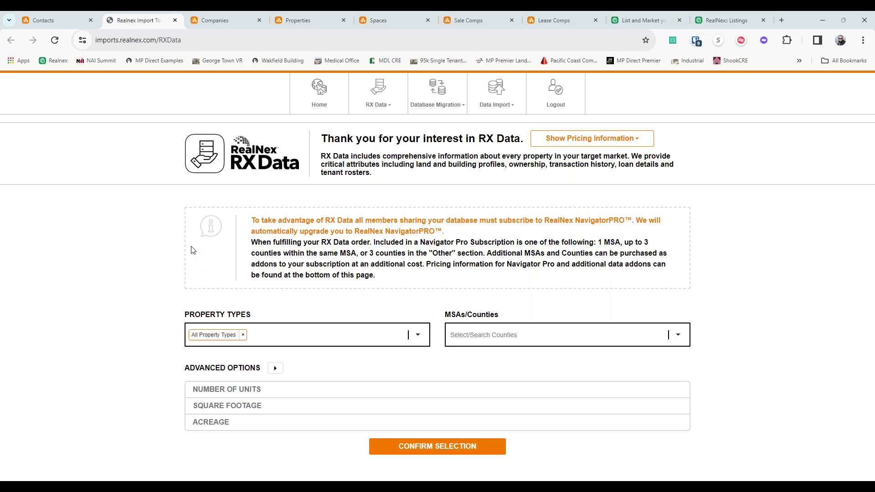
{"action": "left_click", "coordinate": [274, 369]}
{"action": "scroll", "coordinate": [278, 355], "scroll_direction": "down", "scroll_amount": 2}
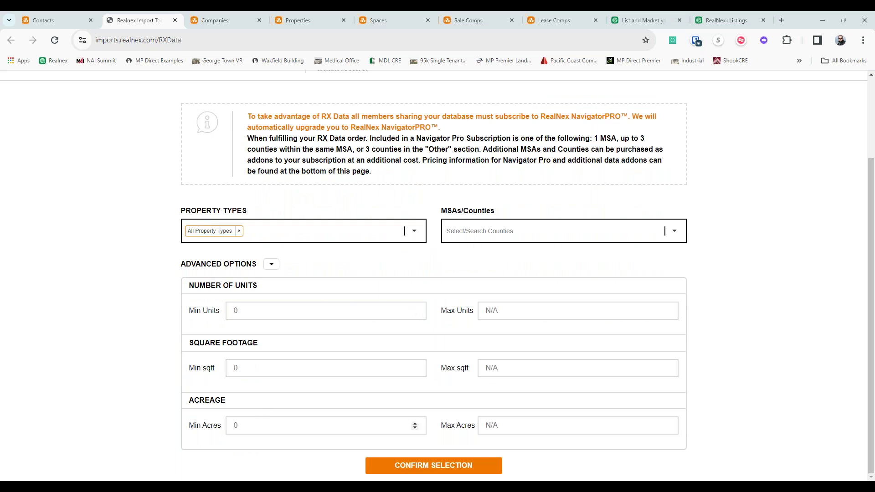
- Add Aberdeen, SD (MSA) as the market and display the RX Data pricing table
{"action": "left_click", "coordinate": [465, 231]}
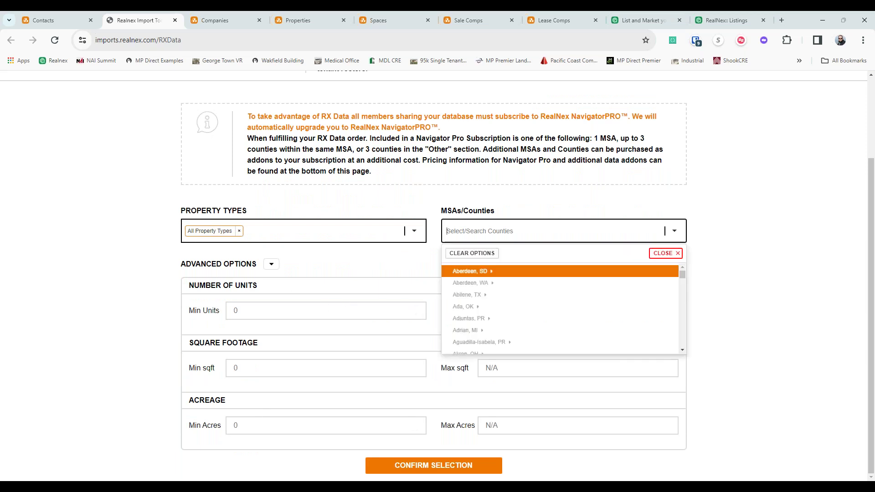
{"action": "left_click", "coordinate": [446, 271]}
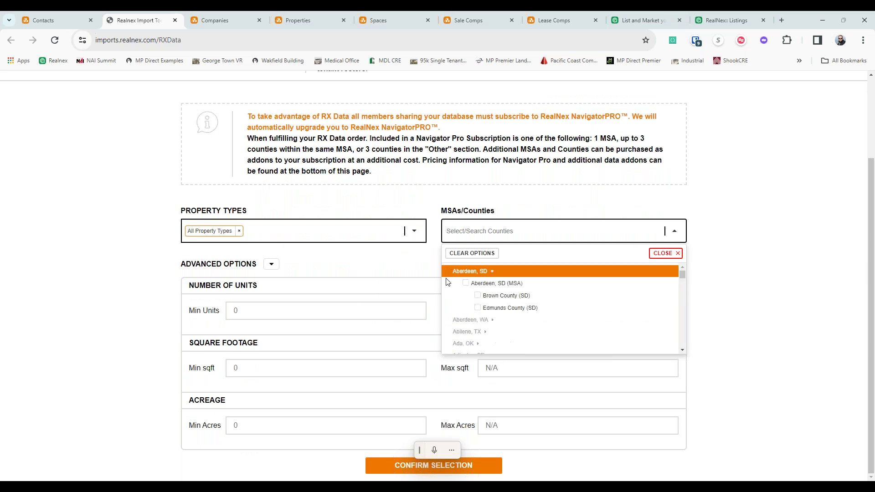
{"action": "left_click", "coordinate": [465, 283]}
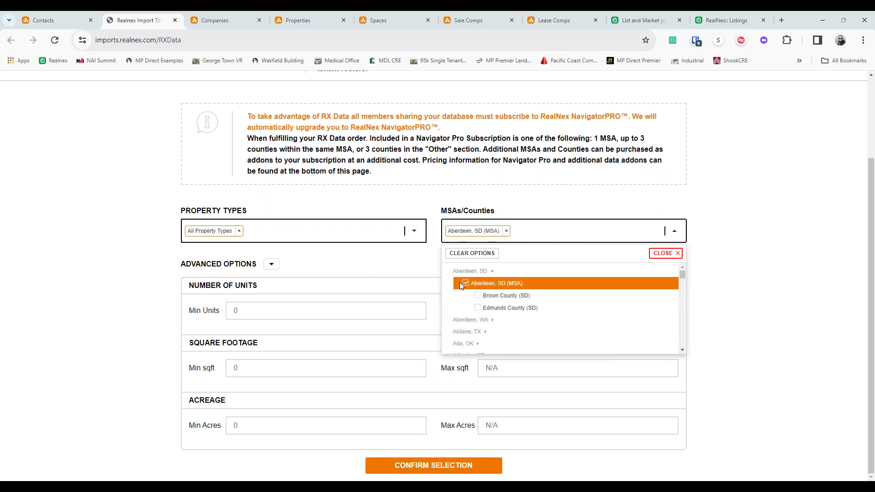
{"action": "left_click", "coordinate": [697, 252]}
{"action": "scroll", "coordinate": [729, 250], "scroll_direction": "up", "scroll_amount": 3}
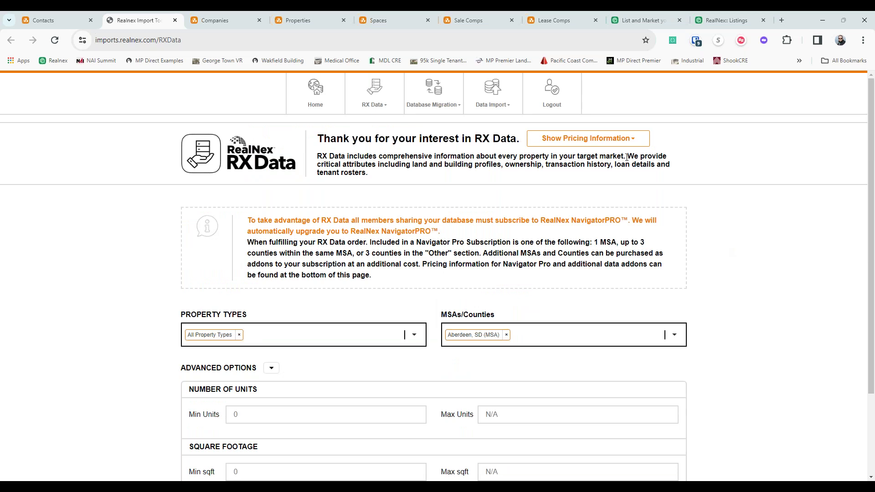
{"action": "left_click", "coordinate": [611, 140]}
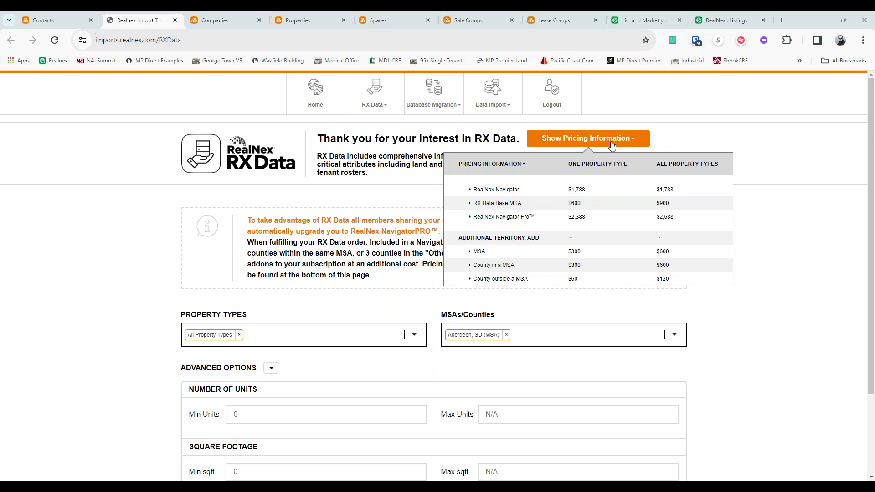
- Hide the pricing table, browse the Data Import sources menu, then move to Sale Comps
{"action": "left_click", "coordinate": [611, 145]}
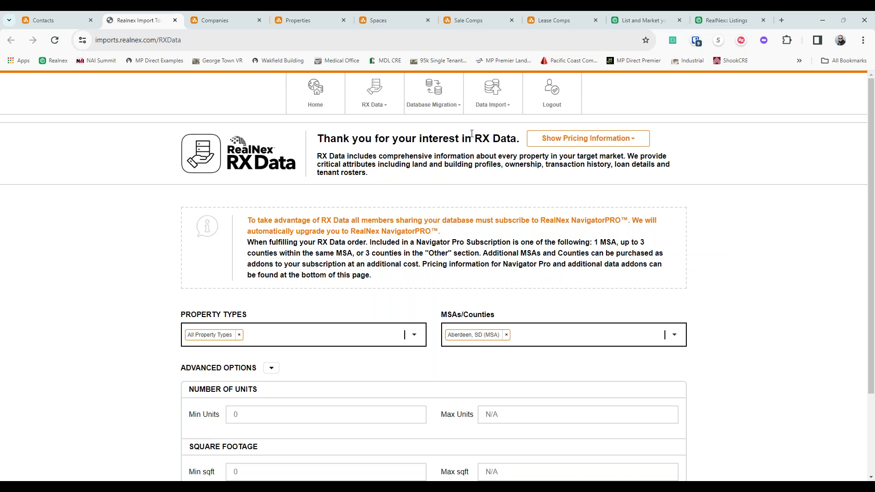
{"action": "left_click", "coordinate": [479, 106]}
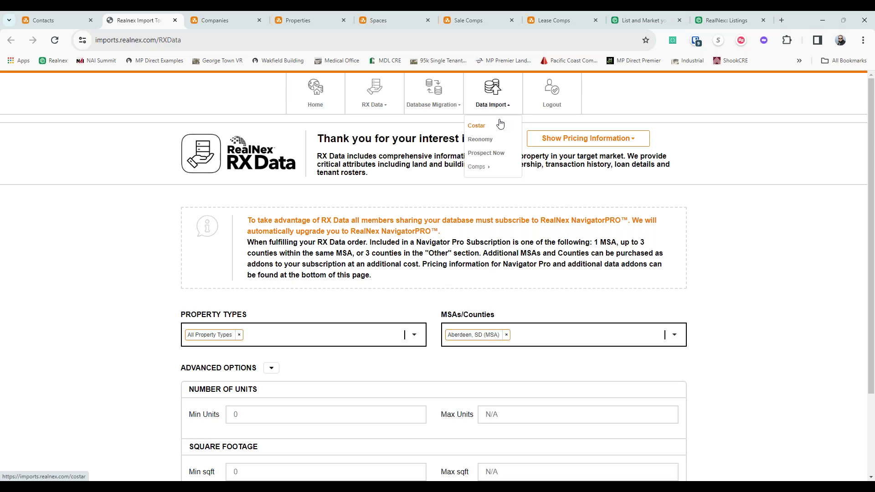
{"action": "mouse_move", "coordinate": [491, 169]}
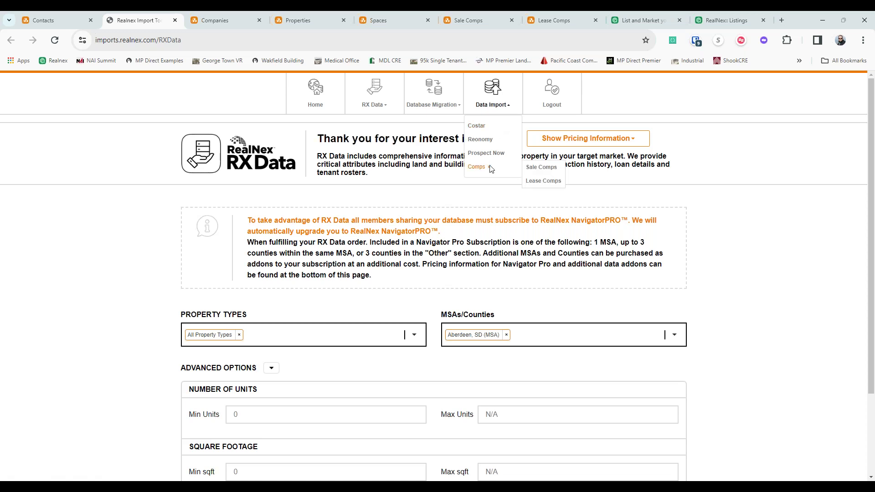
{"action": "left_click", "coordinate": [408, 201]}
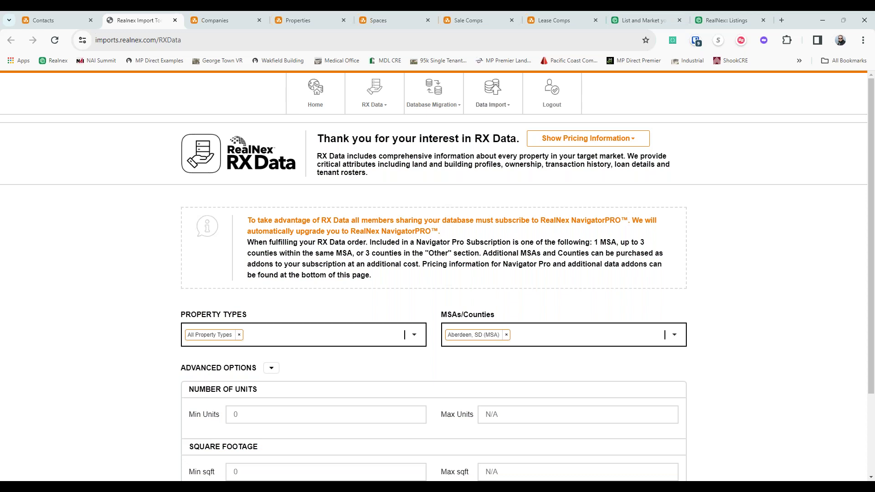
{"action": "left_click", "coordinate": [470, 21]}
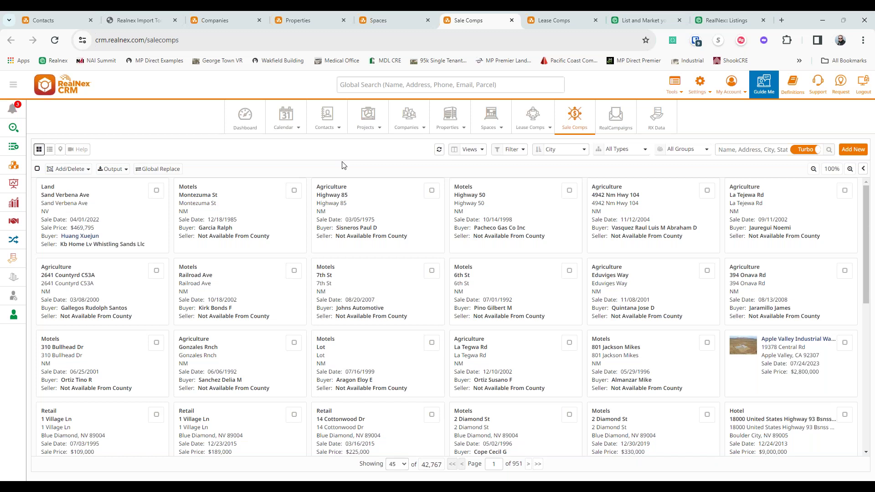
- Close the Import Tool tab and move through Contacts and Sale Comps to Companies
{"action": "left_click", "coordinate": [44, 21]}
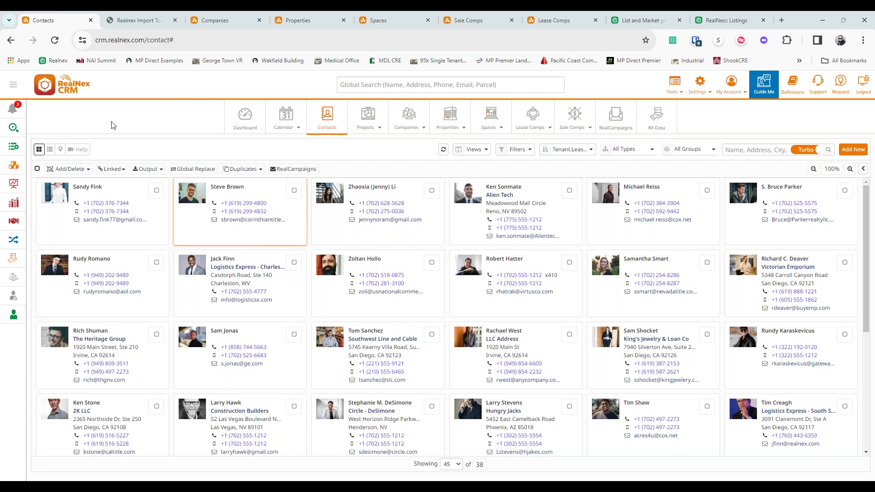
{"action": "left_click", "coordinate": [176, 19]}
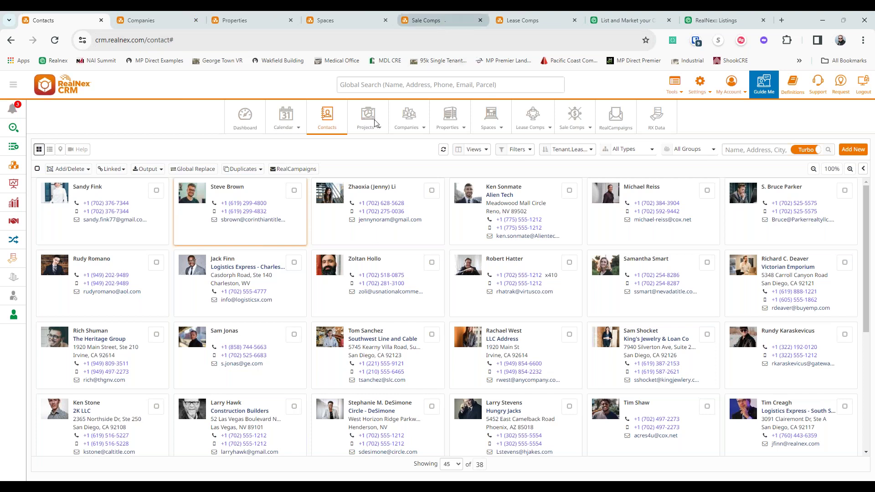
{"action": "left_click", "coordinate": [437, 20]}
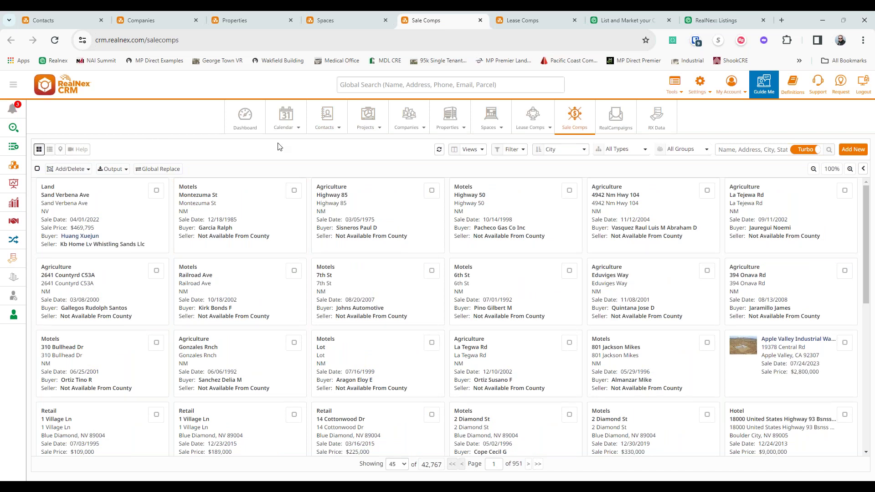
{"action": "left_click", "coordinate": [154, 21]}
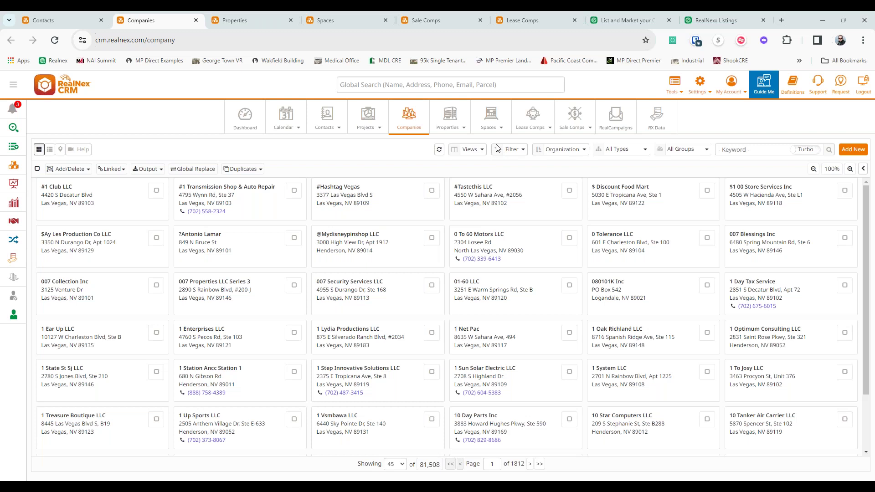
- Apply the saved personal companies filter and open Logistics Express - South San Diego
{"action": "left_click", "coordinate": [518, 153]}
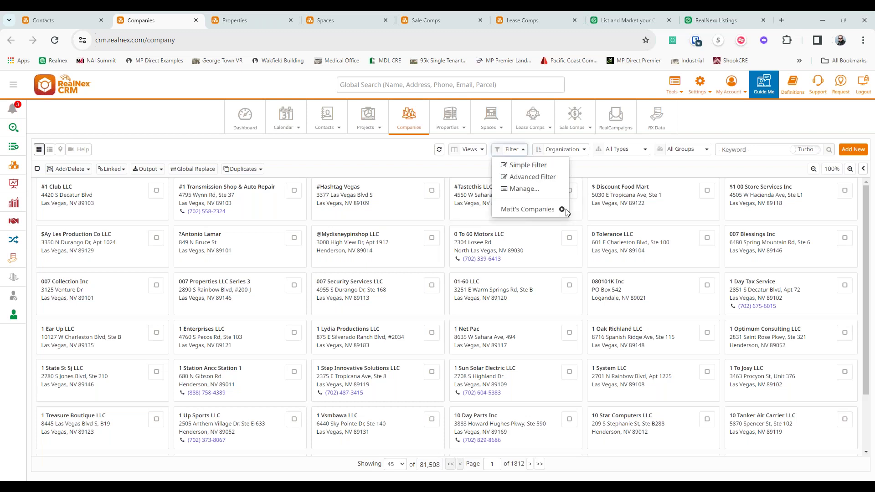
{"action": "left_click", "coordinate": [549, 215]}
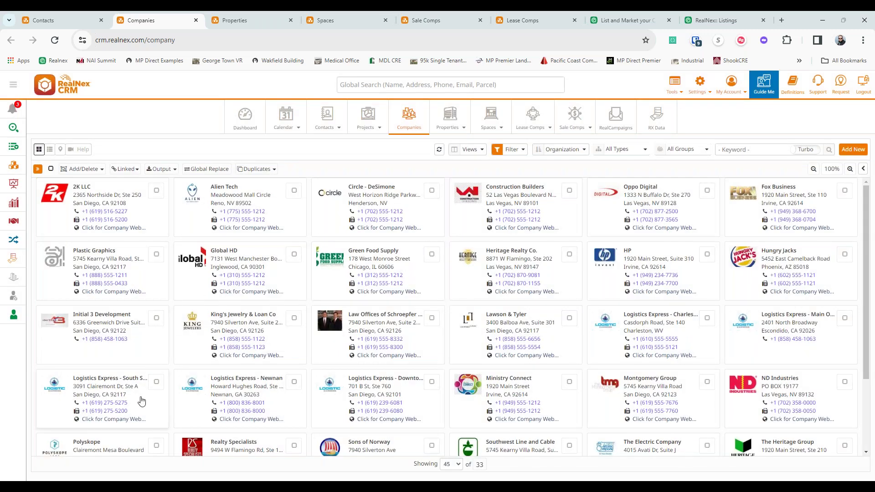
{"action": "left_click", "coordinate": [143, 400]}
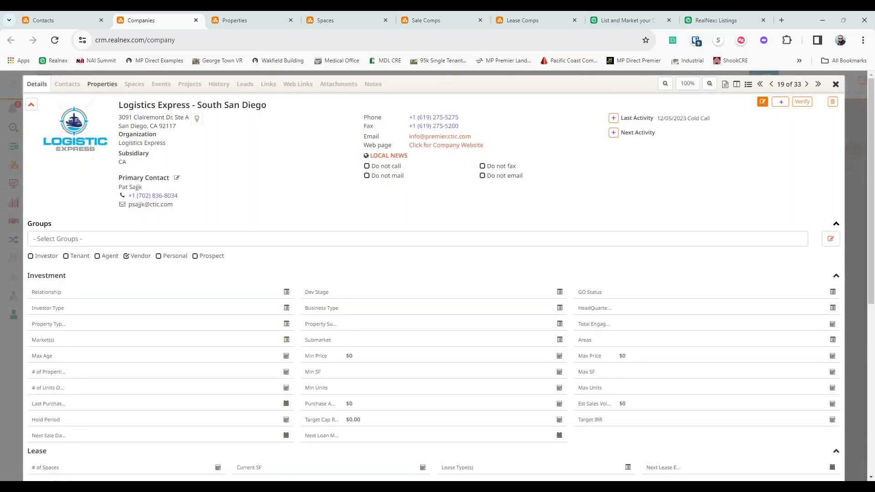
- Review the company's properties sorted by building square footage, its details and contacts, then close it
{"action": "left_click", "coordinate": [103, 84]}
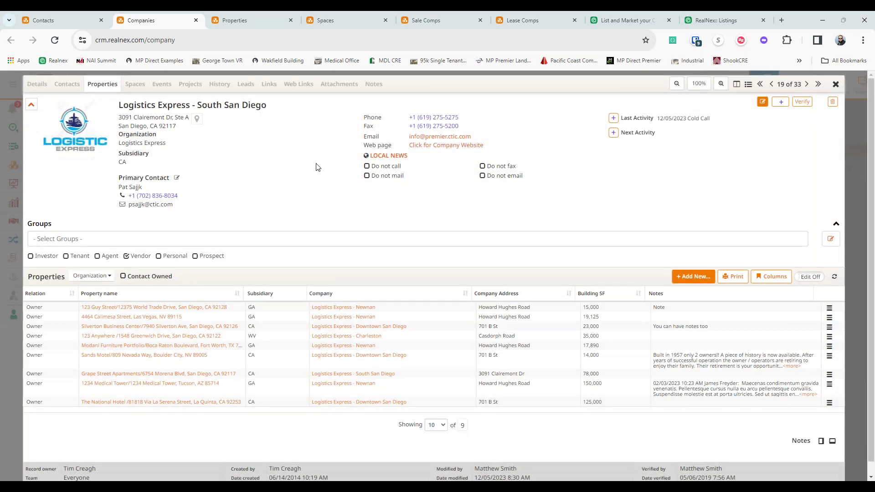
{"action": "left_click", "coordinate": [589, 299]}
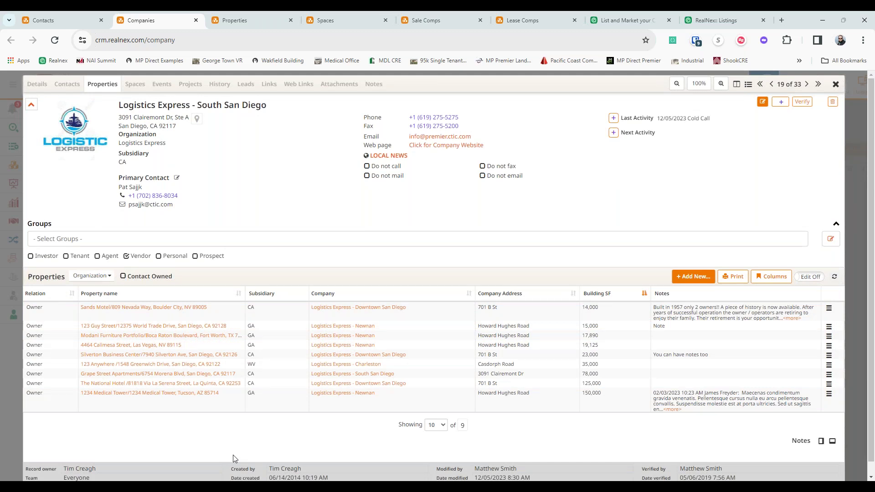
{"action": "left_click", "coordinate": [37, 85]}
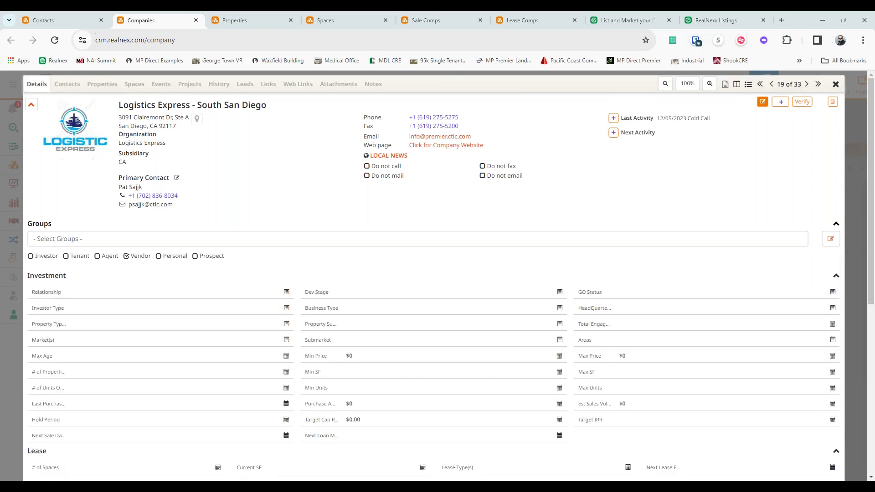
{"action": "scroll", "coordinate": [256, 169], "scroll_direction": "down", "scroll_amount": 2}
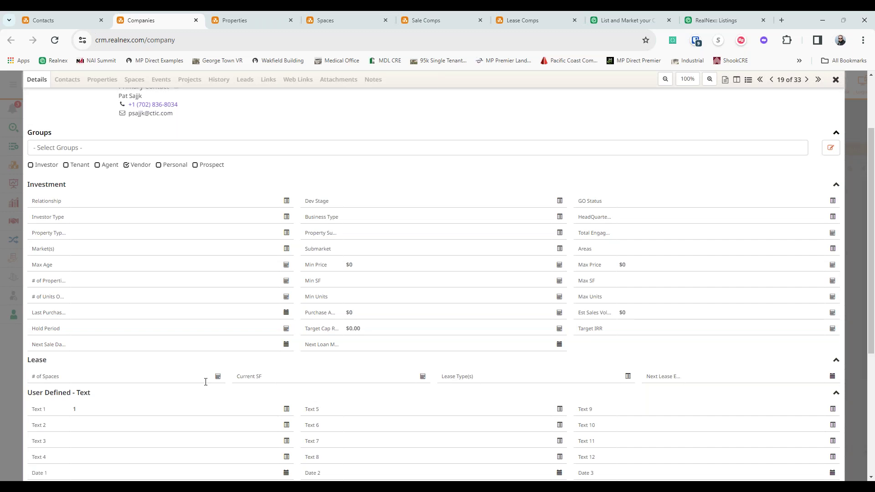
{"action": "scroll", "coordinate": [188, 378], "scroll_direction": "up", "scroll_amount": 2}
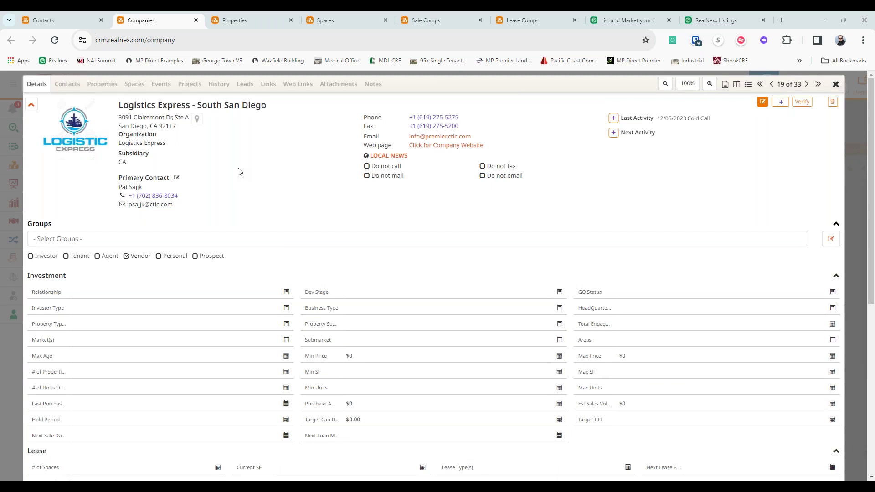
{"action": "left_click", "coordinate": [67, 85]}
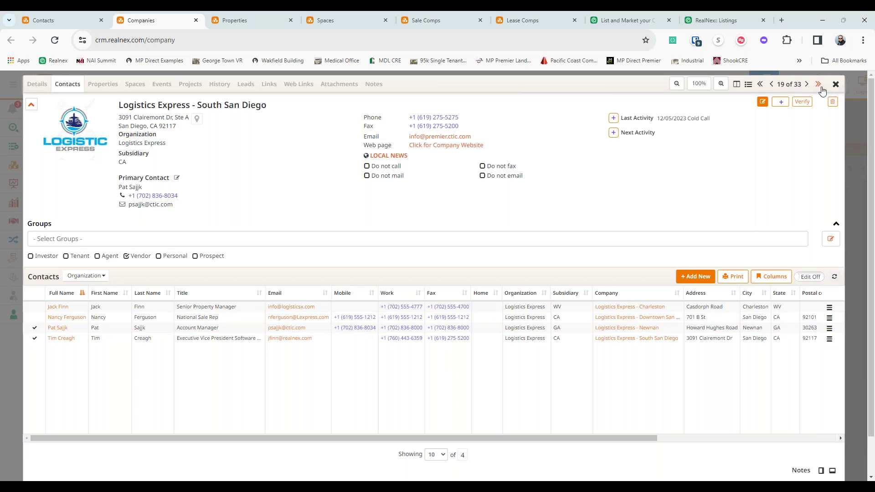
{"action": "left_click", "coordinate": [836, 85]}
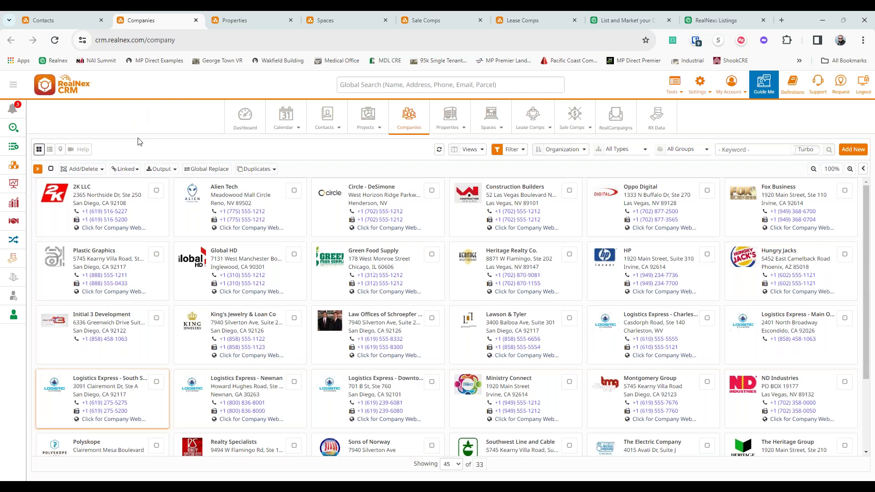
{"action": "key", "text": "super+h"}
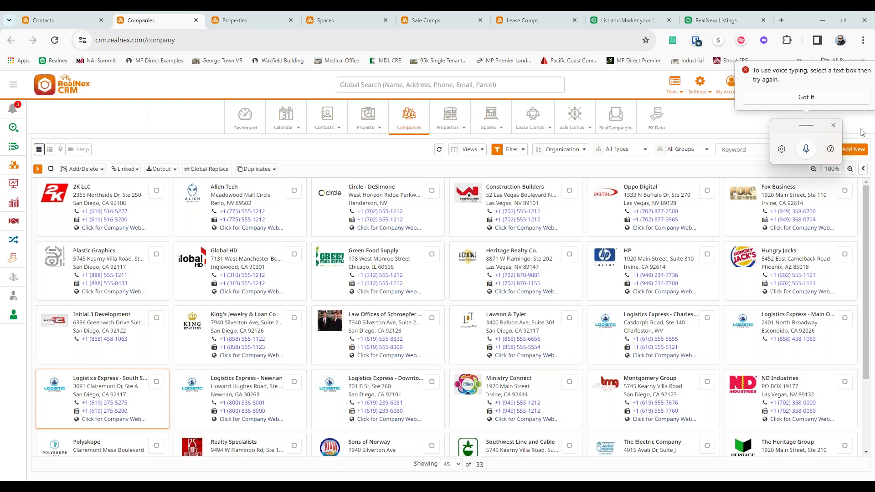
{"action": "left_click", "coordinate": [834, 102]}
{"action": "left_click_drag", "start_coordinate": [792, 128], "coordinate": [159, 101]}
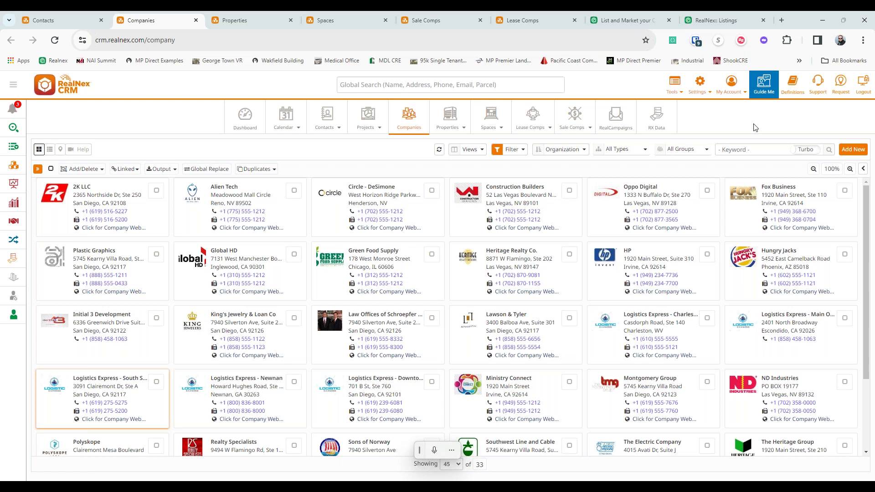
{"action": "left_click", "coordinate": [680, 96]}
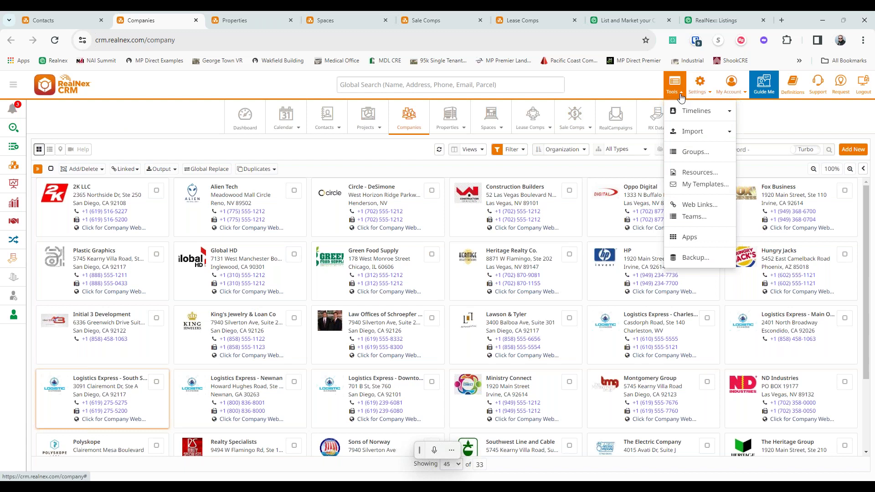
{"action": "left_click", "coordinate": [682, 239]}
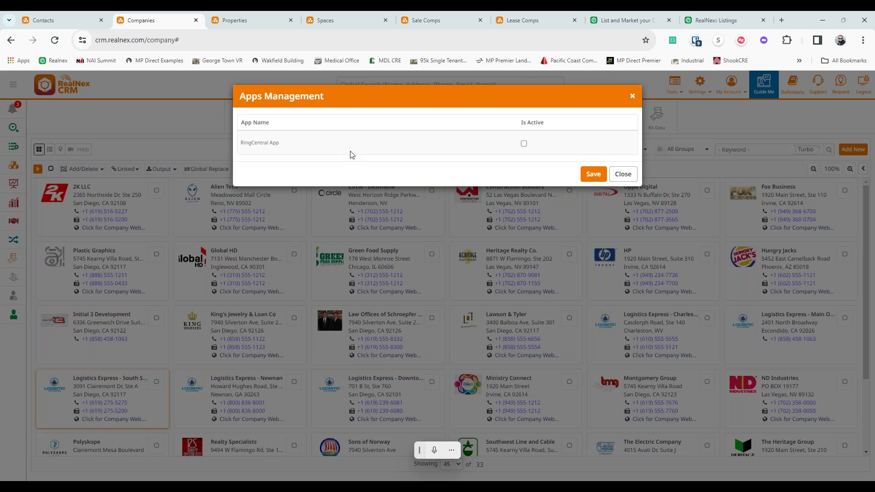
{"action": "left_click", "coordinate": [523, 143]}
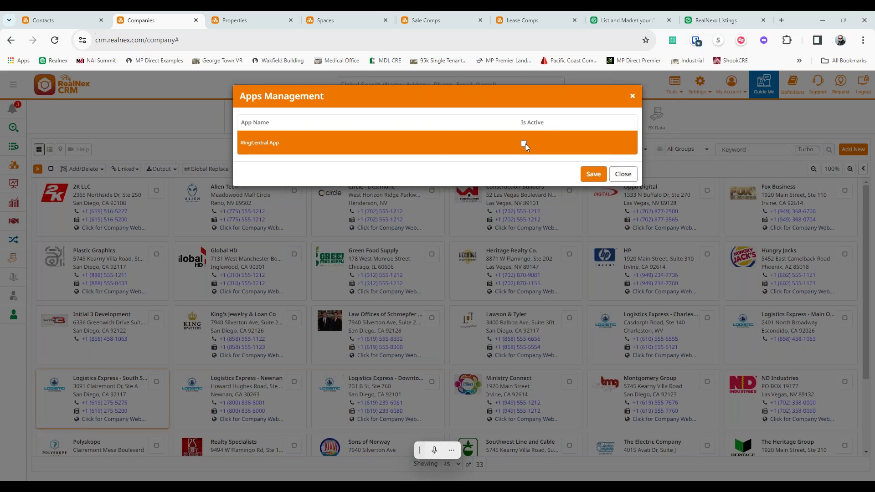
{"action": "left_click", "coordinate": [623, 174]}
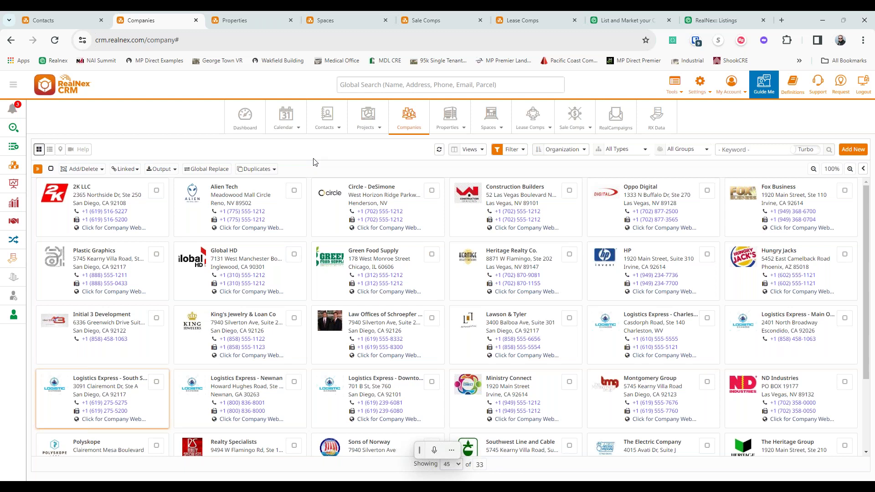
{"action": "left_click", "coordinate": [843, 89]}
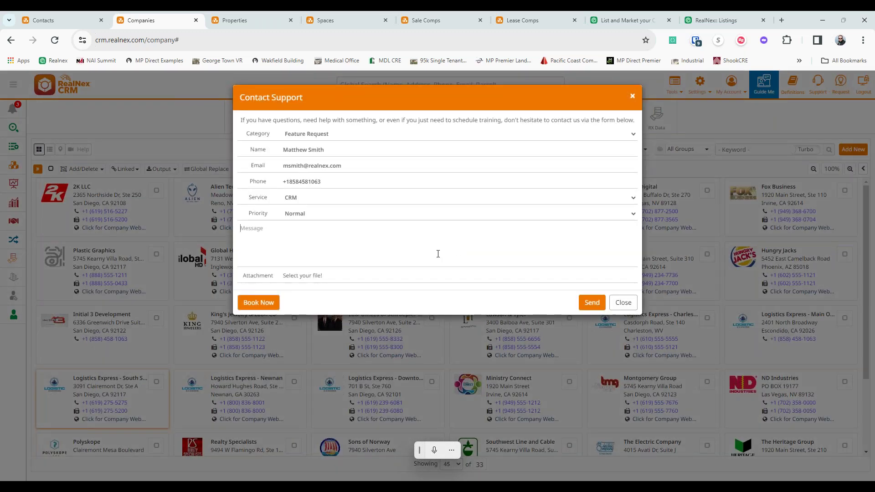
{"action": "left_click", "coordinate": [623, 303]}
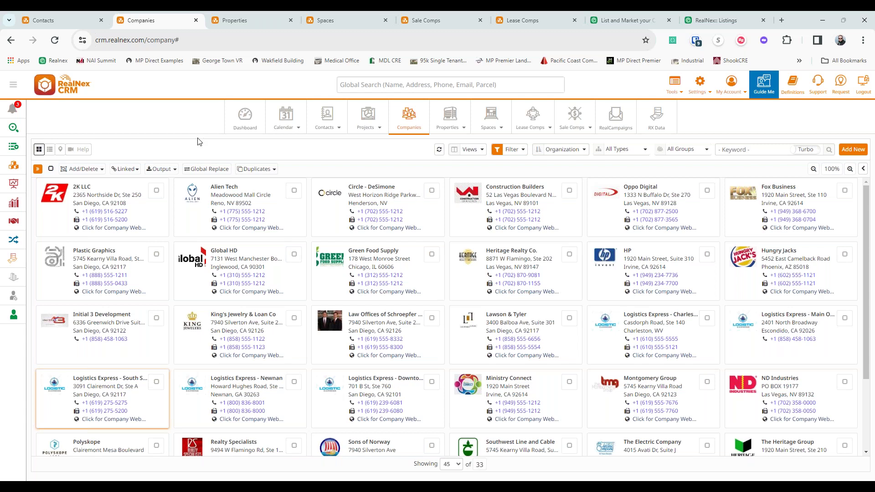
- Check the Outlook and Google Sync options under My Account
{"action": "left_click", "coordinate": [731, 87]}
{"action": "left_click", "coordinate": [739, 176]}
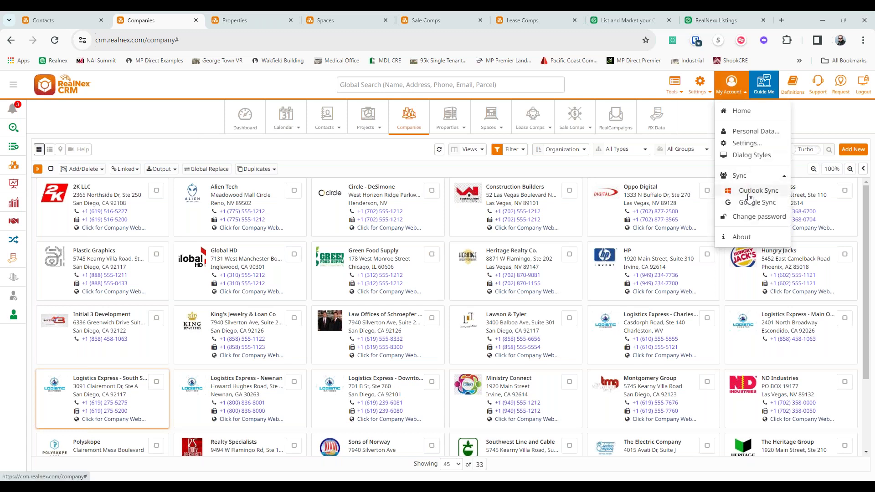
{"action": "left_click", "coordinate": [325, 156]}
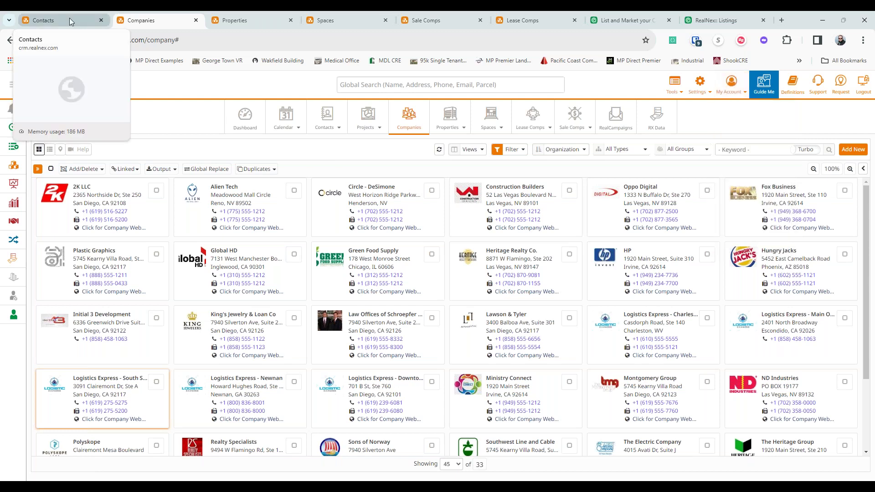
- From the Contacts tab, start a RealCampaigns email and proceed with the contact selection
{"action": "left_click", "coordinate": [69, 20]}
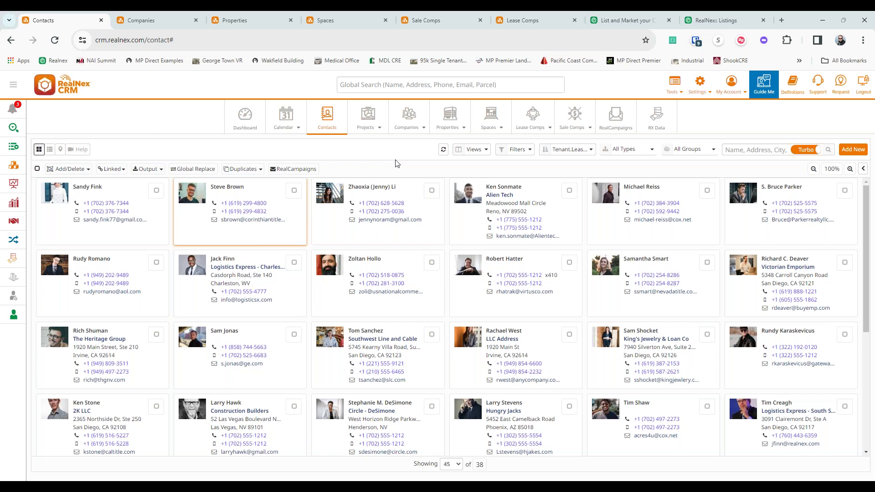
{"action": "left_click", "coordinate": [402, 182]}
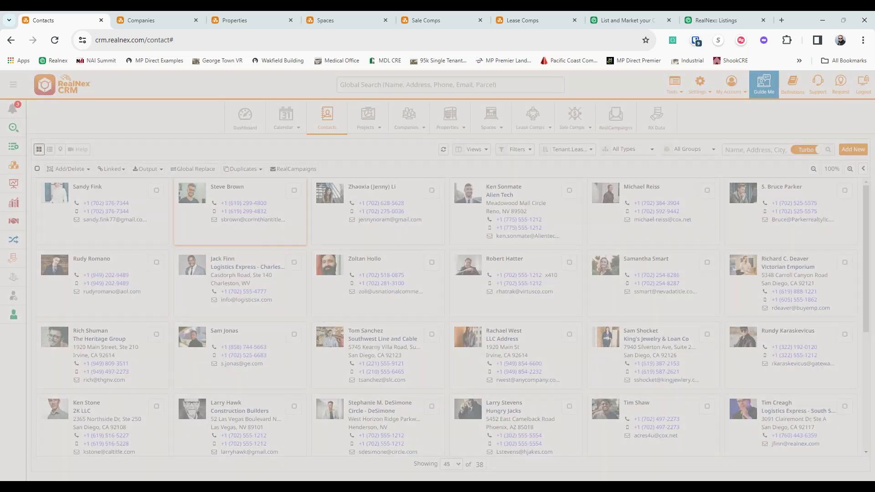
{"action": "left_click", "coordinate": [582, 165]}
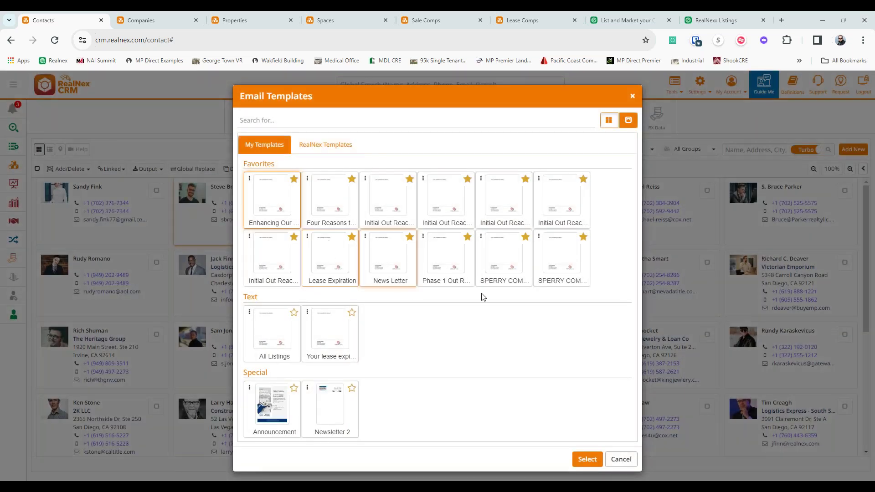
- Load the Enhancing Our Client Experience template and highlight its five numbered benefits
{"action": "left_click", "coordinate": [580, 457]}
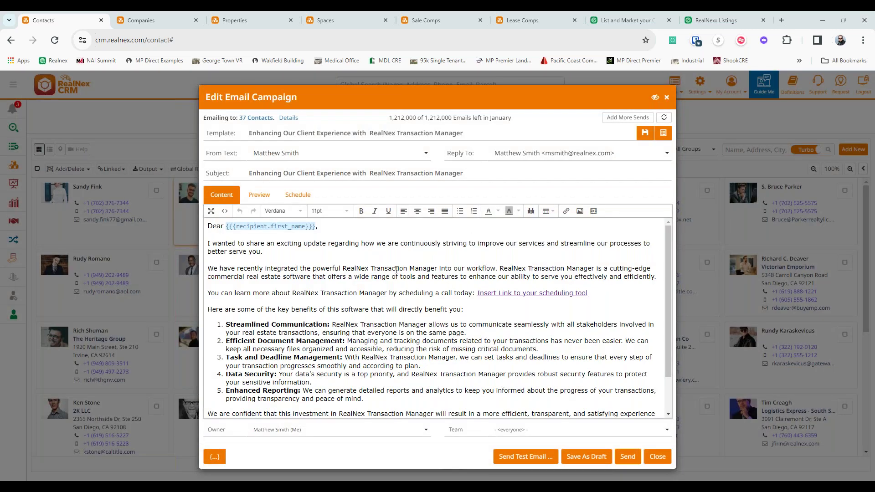
{"action": "scroll", "coordinate": [388, 268], "scroll_direction": "down", "scroll_amount": 2}
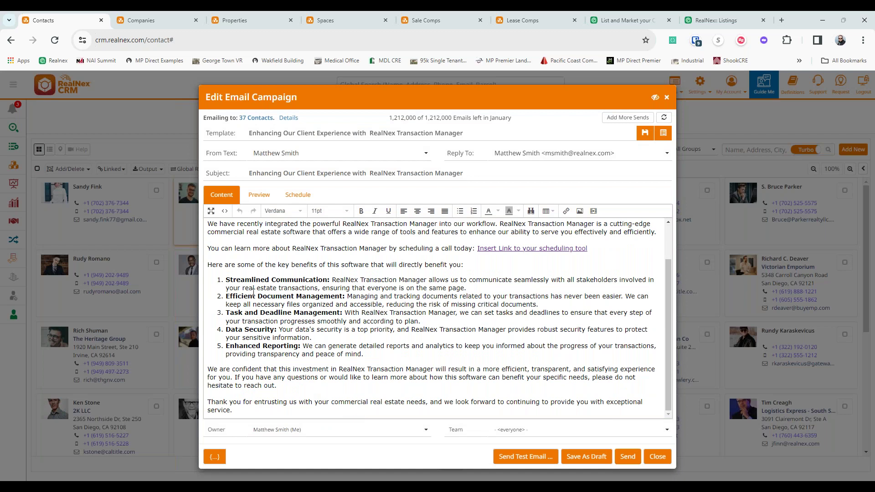
{"action": "left_click_drag", "start_coordinate": [227, 280], "coordinate": [415, 354]}
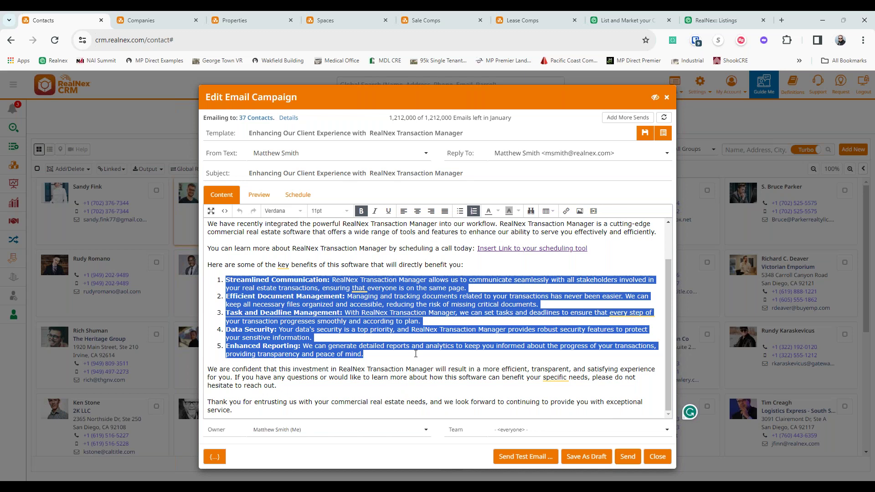
{"action": "left_click", "coordinate": [307, 316]}
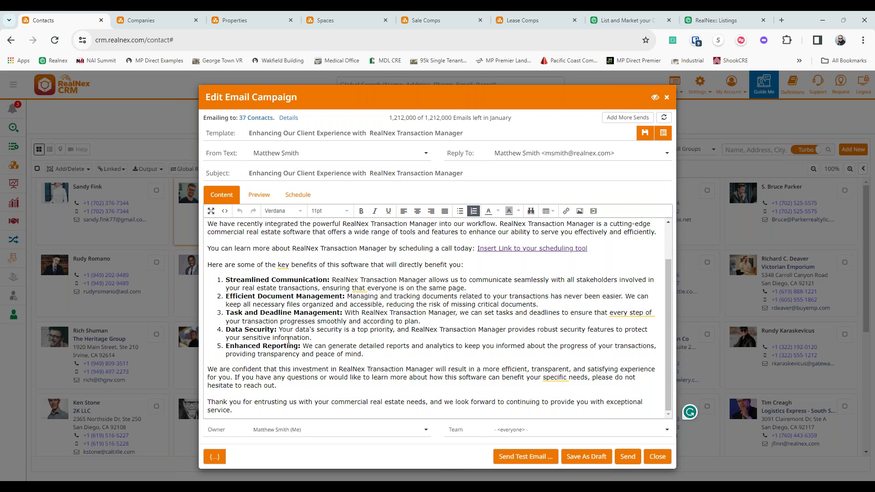
- Scroll through the email body and preview it as each recipient sees it
{"action": "scroll", "coordinate": [402, 347], "scroll_direction": "up", "scroll_amount": 2}
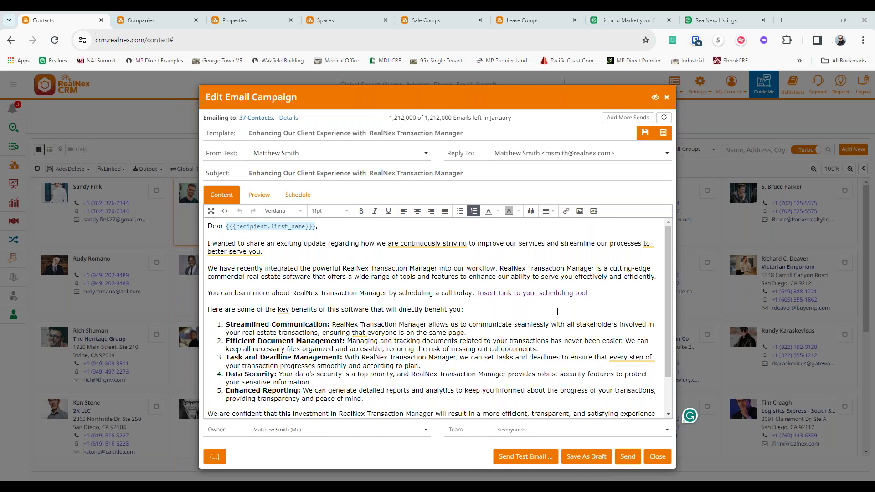
{"action": "scroll", "coordinate": [378, 345], "scroll_direction": "down", "scroll_amount": 2}
{"action": "scroll", "coordinate": [319, 301], "scroll_direction": "up", "scroll_amount": 2}
{"action": "scroll", "coordinate": [299, 284], "scroll_direction": "down", "scroll_amount": 2}
{"action": "scroll", "coordinate": [298, 285], "scroll_direction": "up", "scroll_amount": 2}
{"action": "left_click", "coordinate": [259, 194]}
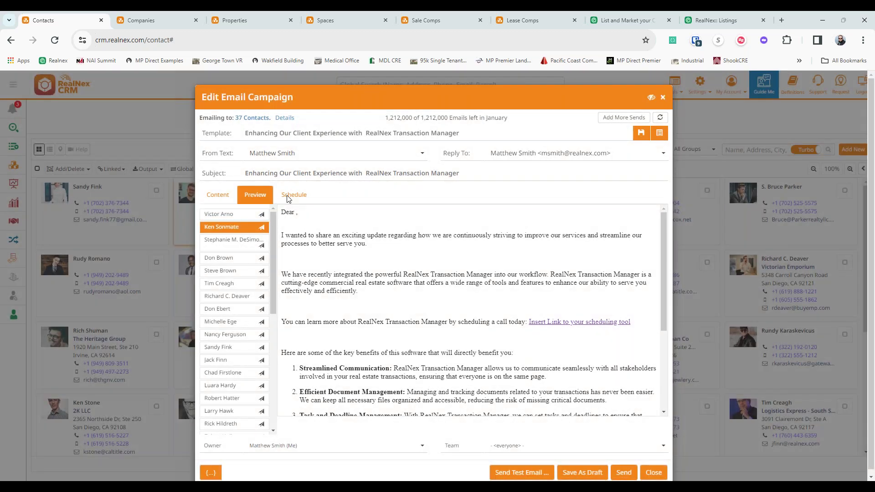
- Schedule the campaign to send at 03 AM on 18 January
{"action": "left_click", "coordinate": [292, 195]}
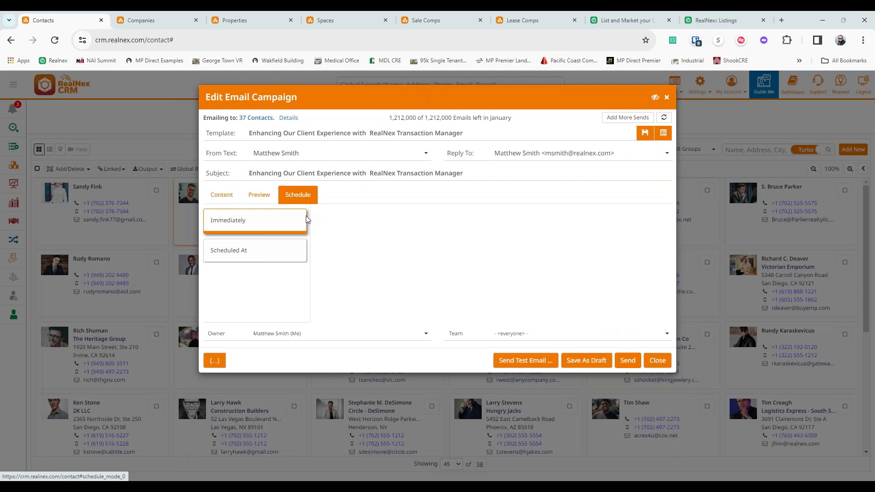
{"action": "left_click", "coordinate": [275, 250]}
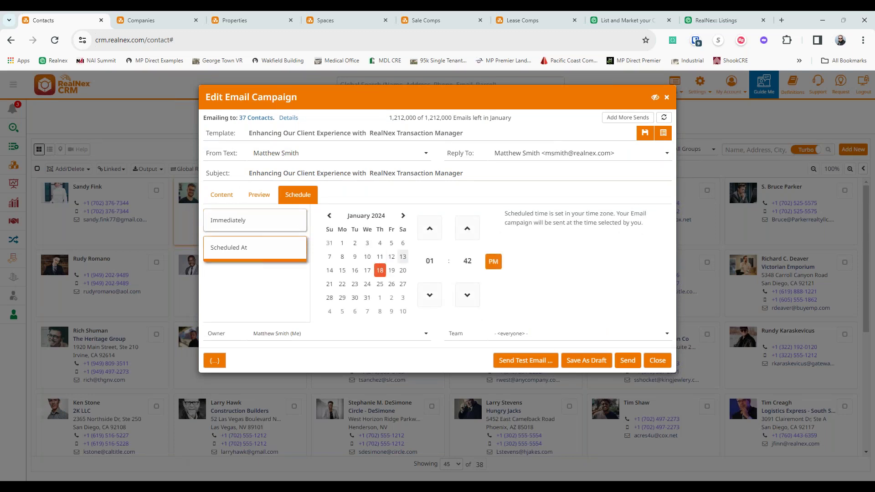
{"action": "left_click", "coordinate": [429, 260]}
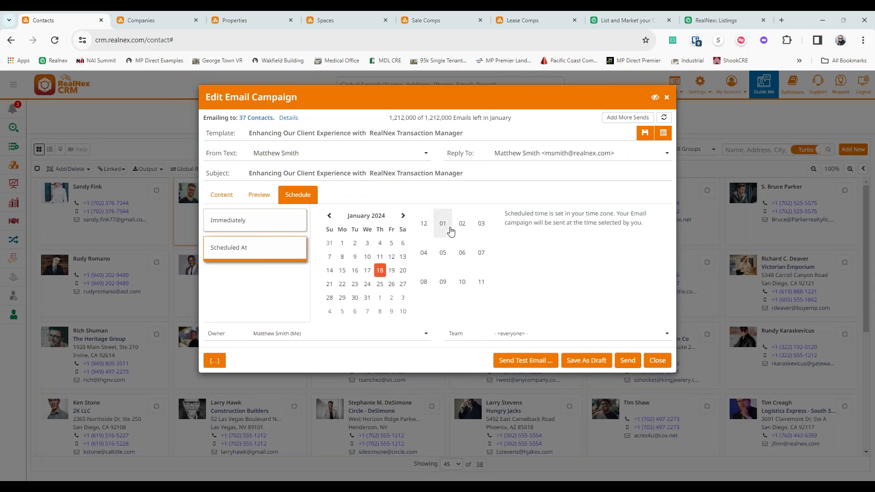
{"action": "left_click", "coordinate": [480, 224]}
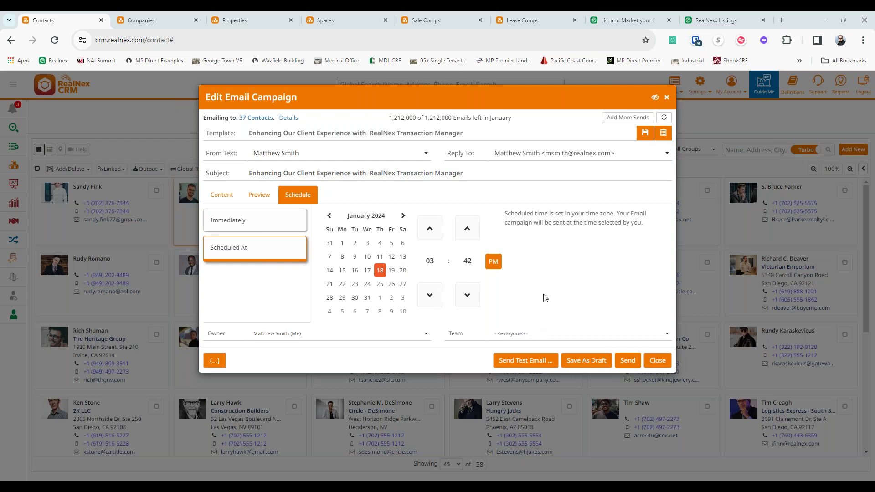
{"action": "left_click", "coordinate": [500, 267]}
- Cancel the Insert Merge Field list and close the campaign without sending
{"action": "left_click", "coordinate": [219, 360]}
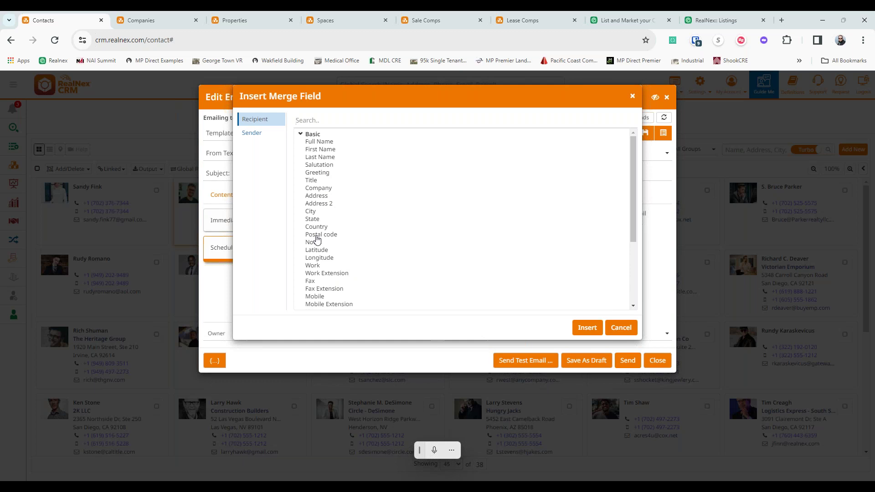
{"action": "left_click", "coordinate": [621, 327]}
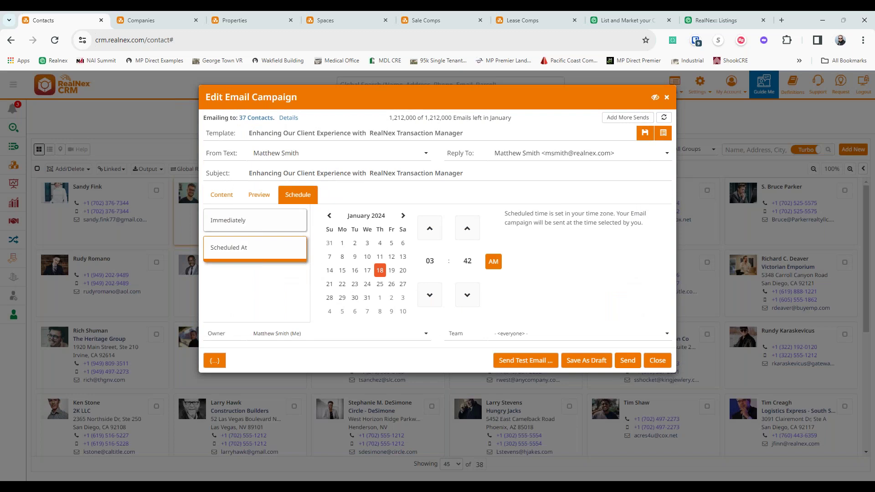
{"action": "left_click", "coordinate": [658, 360]}
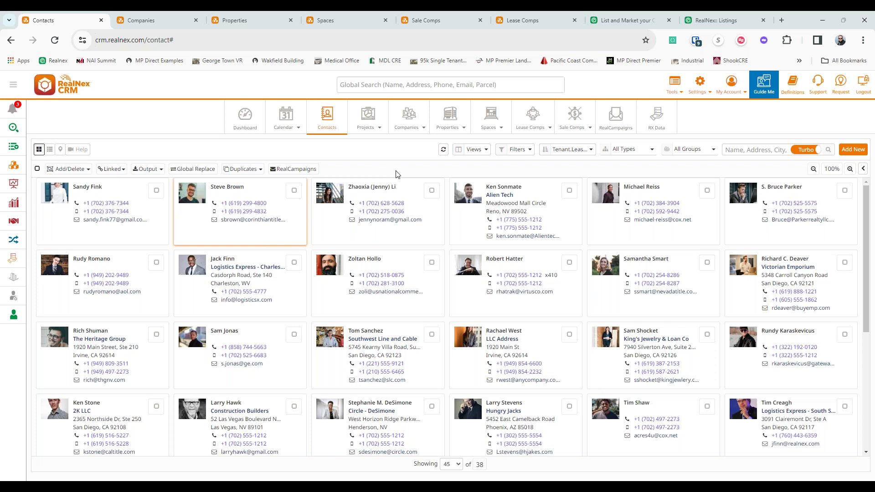
- Review the top RealCampaign's delivery statistics, then return to the Contacts list
{"action": "left_click", "coordinate": [621, 118]}
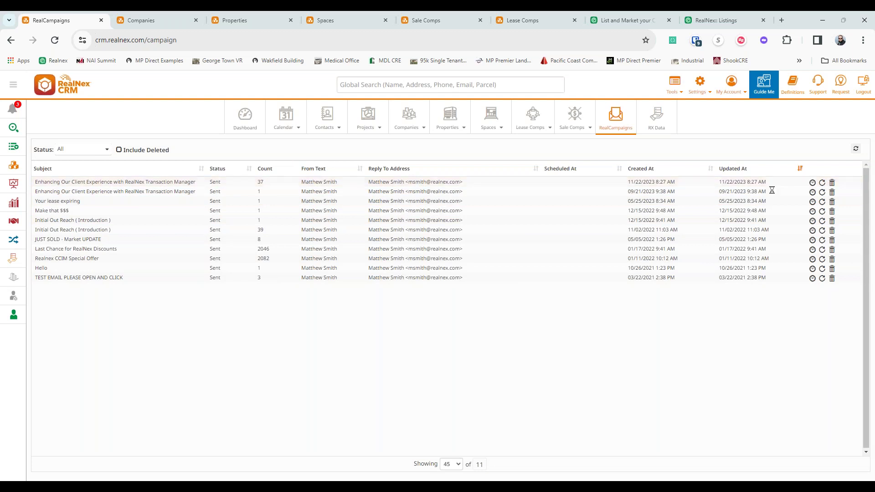
{"action": "left_click", "coordinate": [812, 183]}
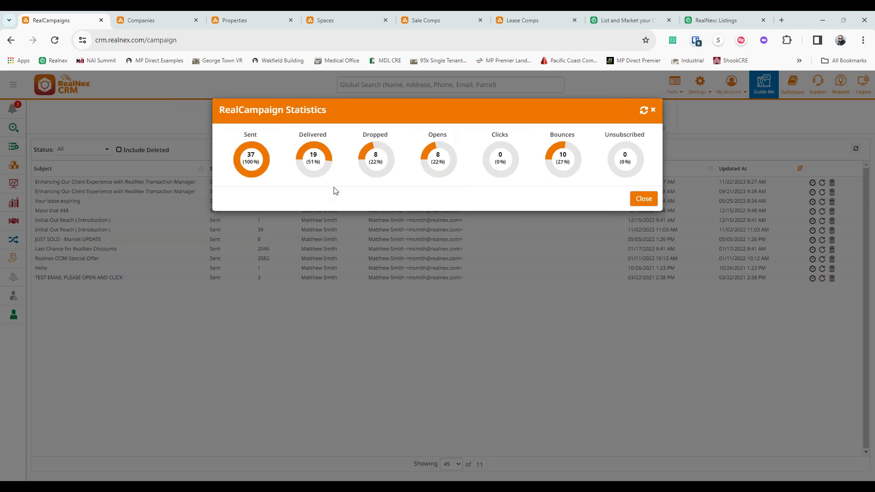
{"action": "left_click", "coordinate": [643, 198]}
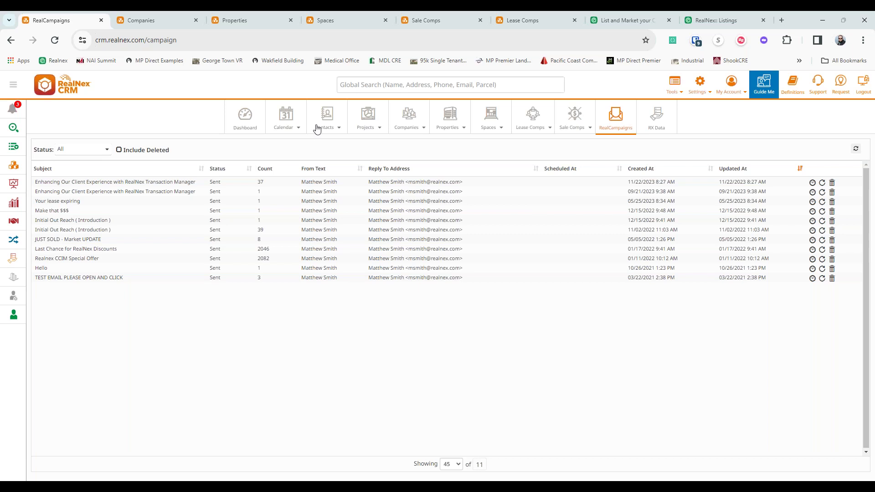
{"action": "left_click", "coordinate": [333, 115]}
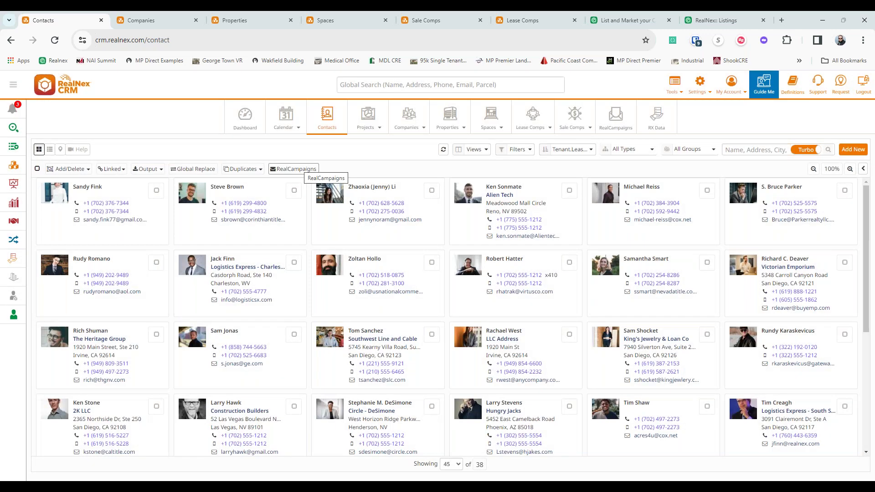
{"action": "left_click", "coordinate": [309, 169]}
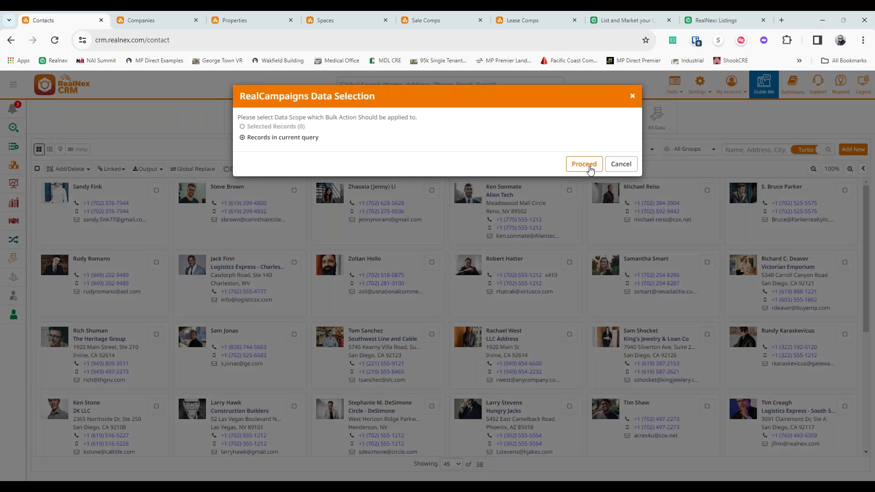
{"action": "left_click", "coordinate": [589, 169]}
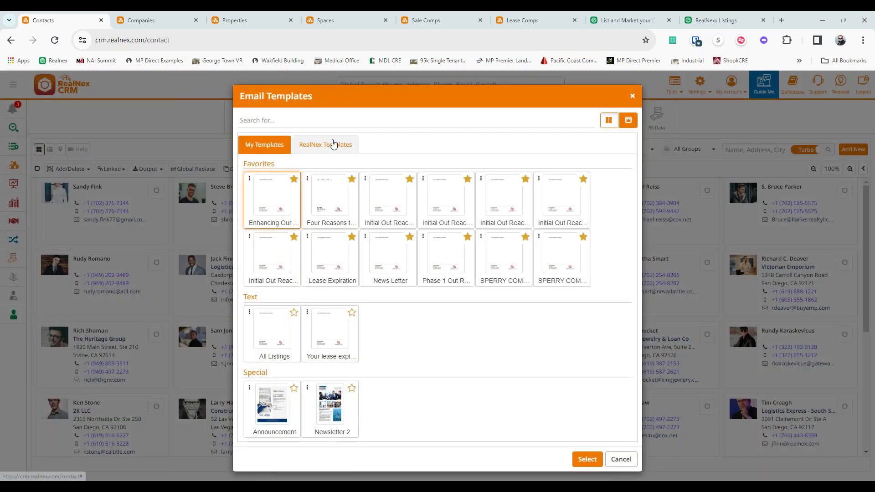
{"action": "left_click", "coordinate": [336, 145]}
{"action": "left_click", "coordinate": [396, 279]}
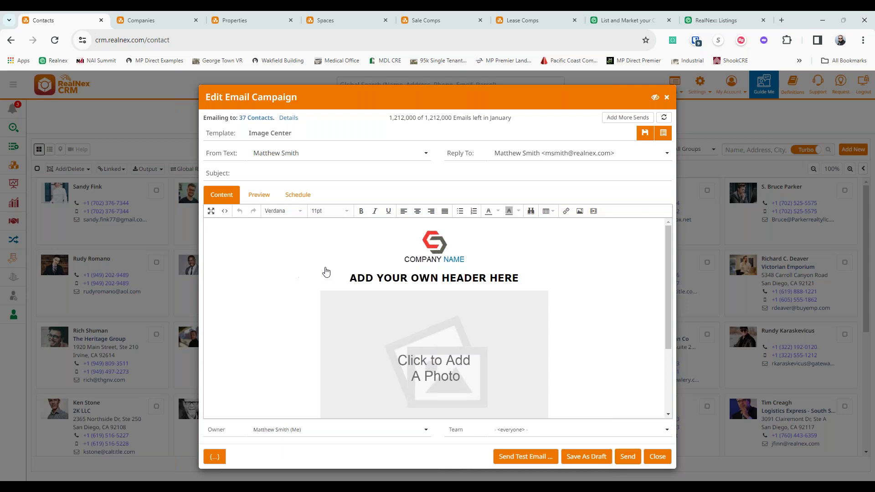
{"action": "left_click", "coordinate": [455, 355]}
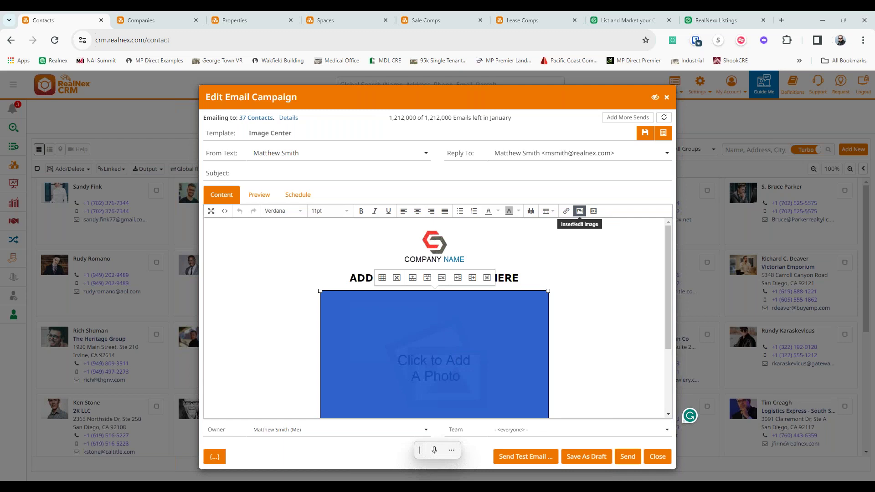
{"action": "left_click", "coordinate": [657, 457]}
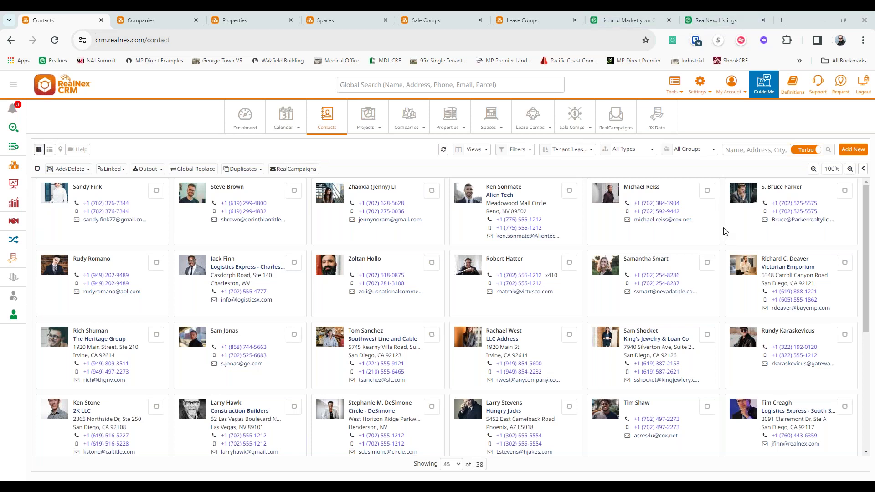
- Start a campaign for the 56 Tribune Avenue Southwest - Demo listing in RealNex Listings
{"action": "left_click", "coordinate": [732, 17]}
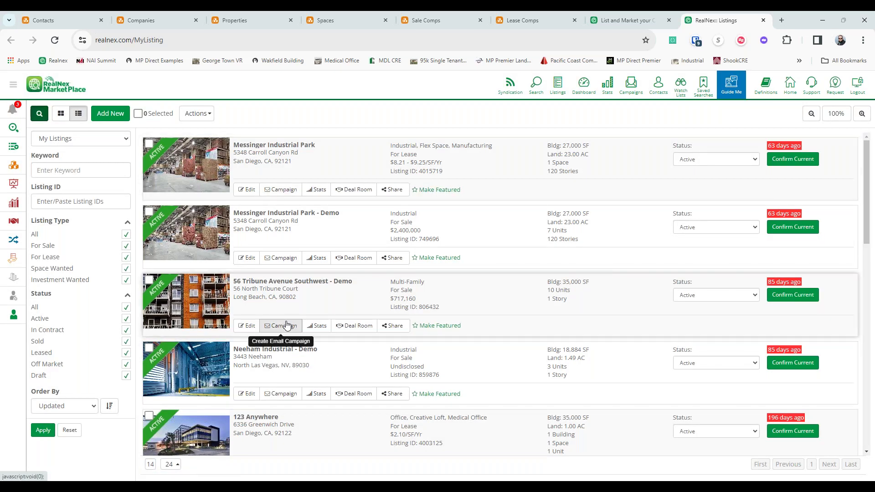
{"action": "left_click", "coordinate": [287, 325]}
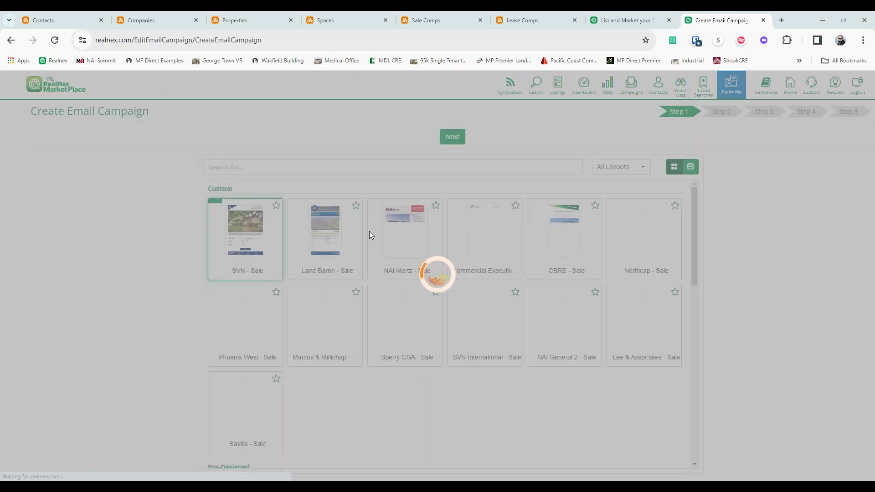
{"action": "scroll", "coordinate": [371, 244], "scroll_direction": "down", "scroll_amount": 4}
{"action": "scroll", "coordinate": [273, 242], "scroll_direction": "down", "scroll_amount": 2}
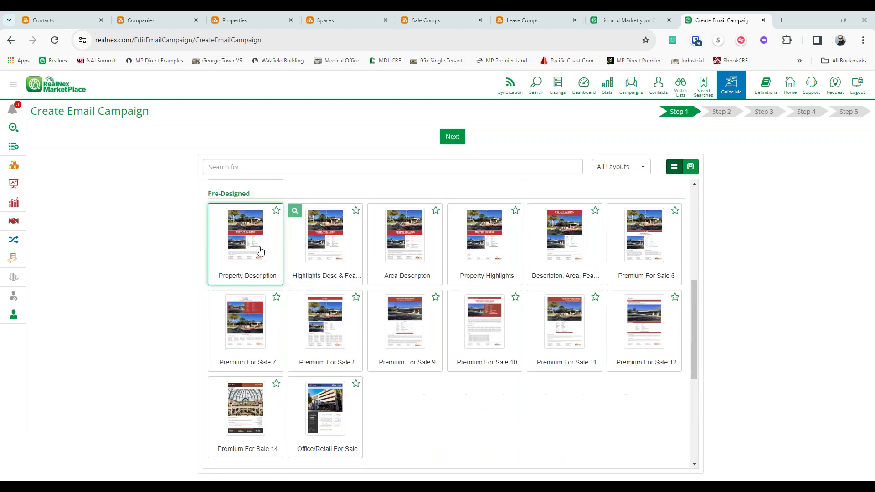
- Scroll through the template choices and cancel the Add Flyer upload
{"action": "scroll", "coordinate": [453, 254], "scroll_direction": "down", "scroll_amount": 3}
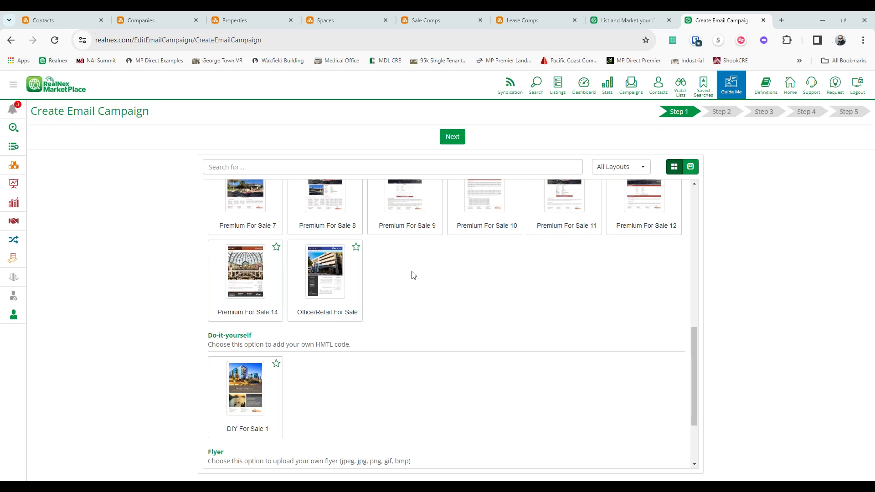
{"action": "scroll", "coordinate": [394, 294], "scroll_direction": "down", "scroll_amount": 2}
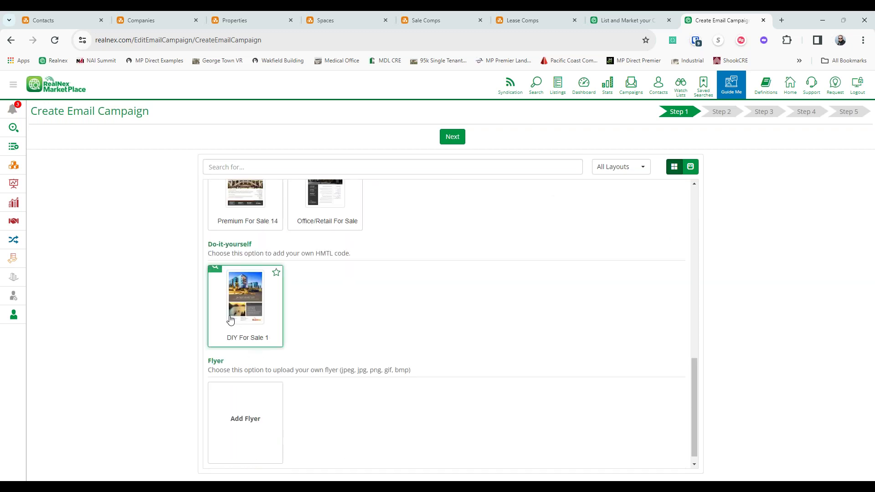
{"action": "left_click", "coordinate": [264, 426]}
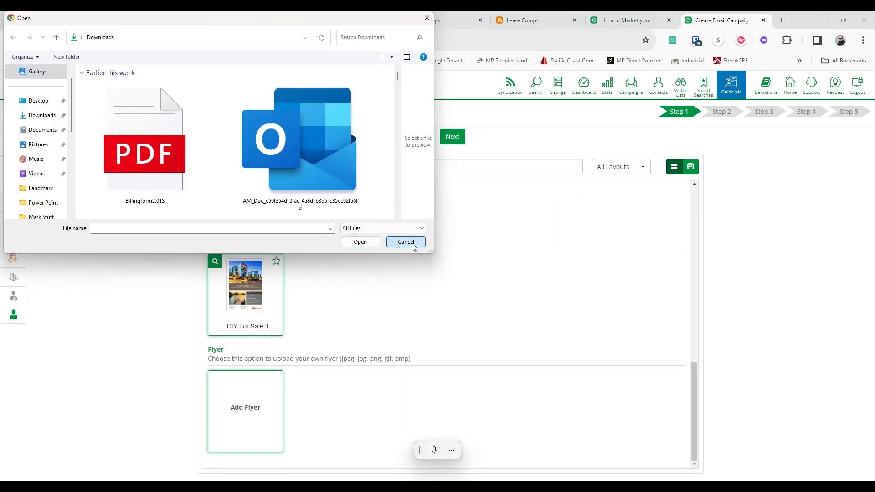
{"action": "left_click", "coordinate": [410, 243]}
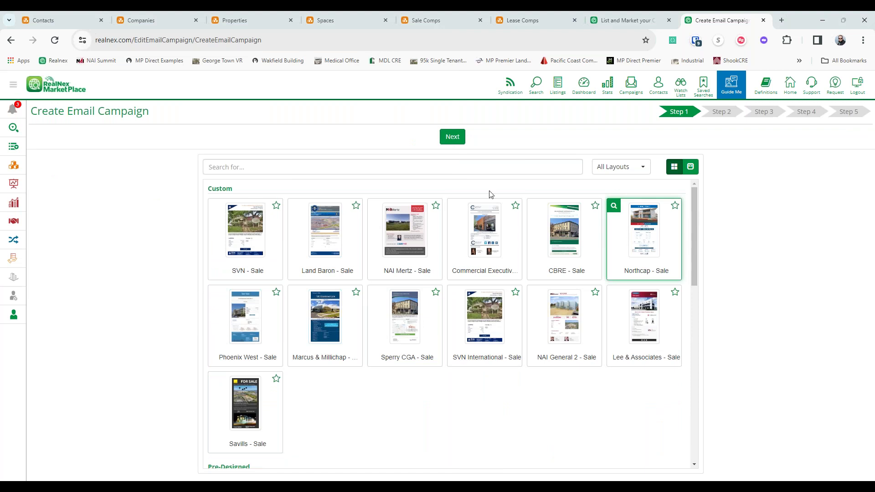
- Preview the 56 Tribune email in the Northcap - Sale template and compare it with the template choices
{"action": "left_click", "coordinate": [449, 136]}
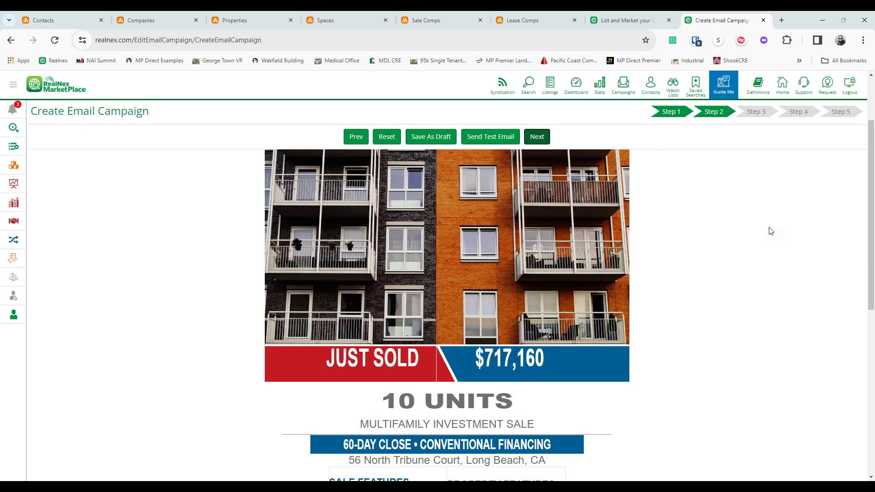
{"action": "scroll", "coordinate": [770, 231], "scroll_direction": "down", "scroll_amount": 2}
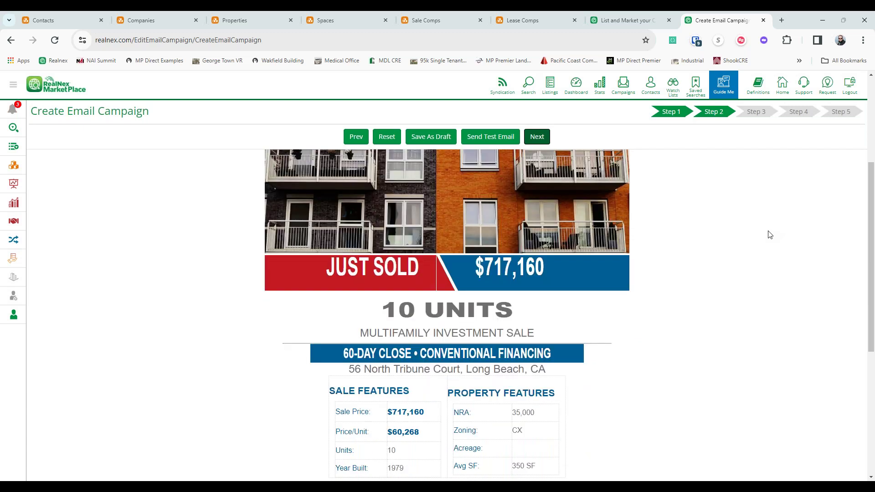
{"action": "scroll", "coordinate": [355, 243], "scroll_direction": "down", "scroll_amount": 6}
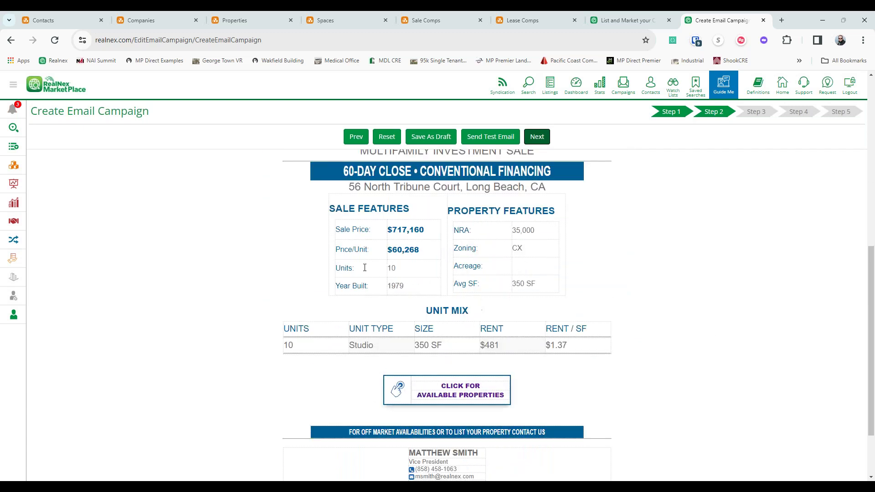
{"action": "scroll", "coordinate": [447, 313], "scroll_direction": "up", "scroll_amount": 8}
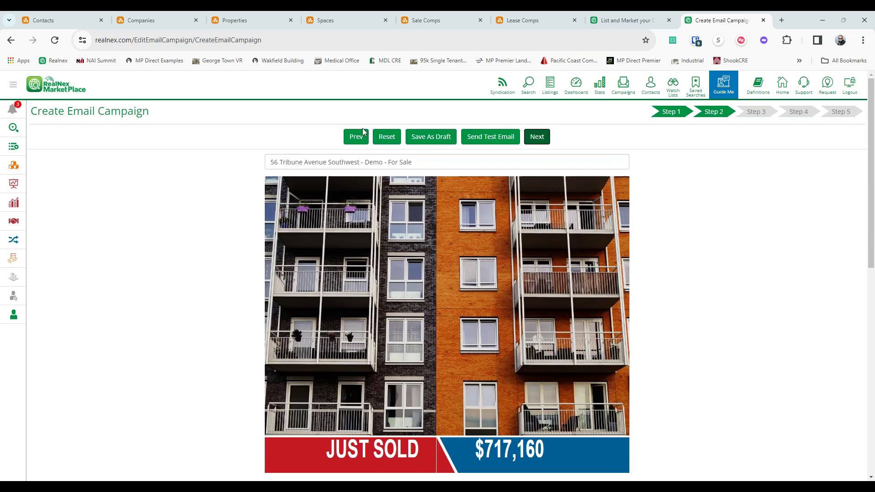
{"action": "left_click", "coordinate": [356, 137]}
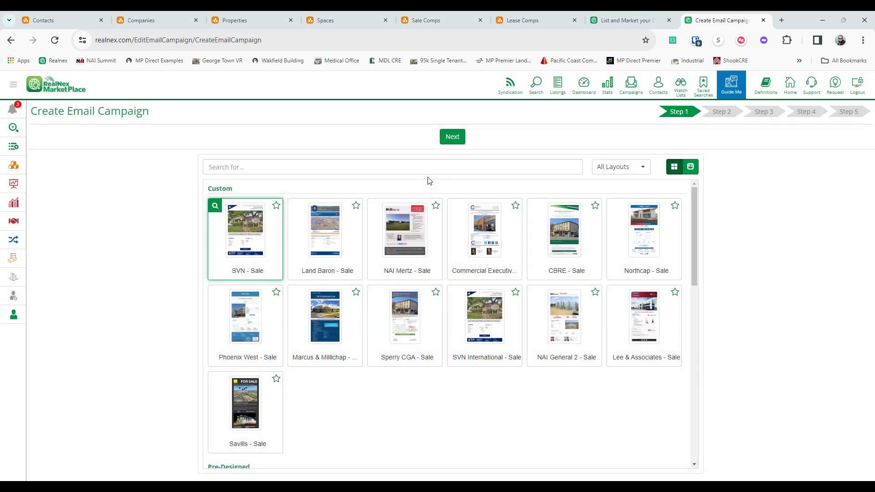
{"action": "left_click", "coordinate": [456, 144]}
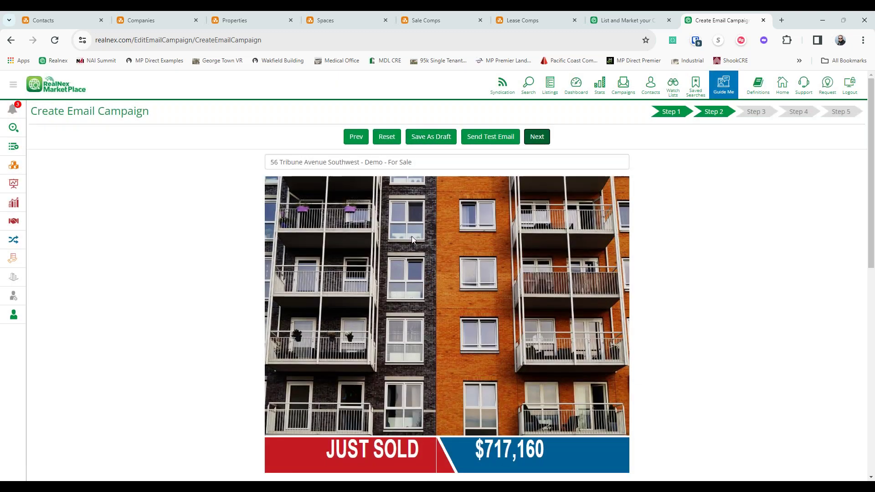
- Recheck the Northcap - Sale preview, select the email title, and move on to recipient selection
{"action": "scroll", "coordinate": [623, 190], "scroll_direction": "down", "scroll_amount": 2}
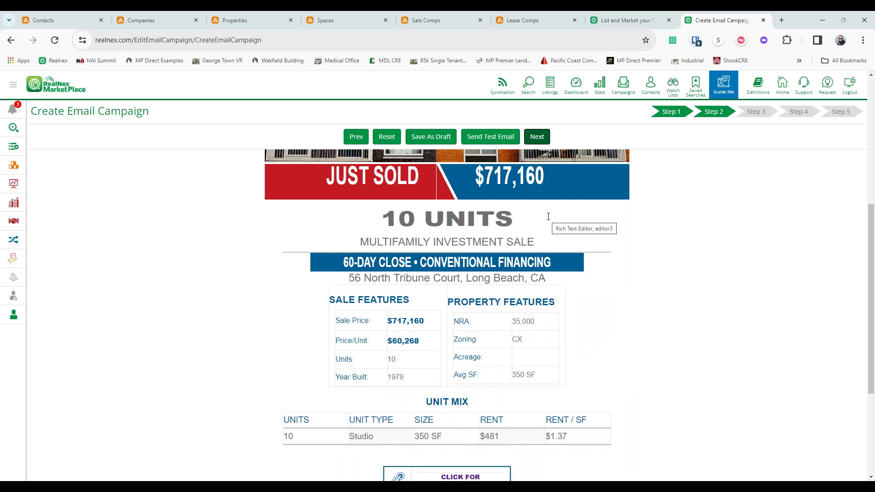
{"action": "scroll", "coordinate": [501, 273], "scroll_direction": "down", "scroll_amount": 4}
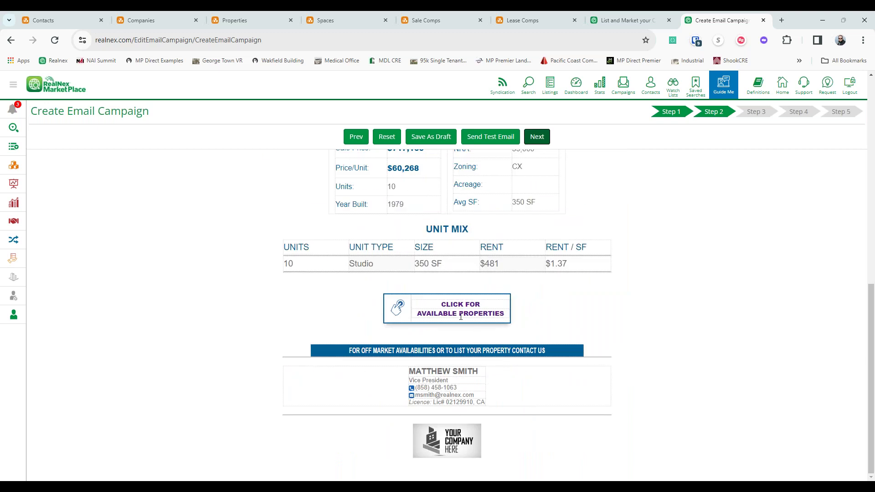
{"action": "scroll", "coordinate": [460, 316], "scroll_direction": "up", "scroll_amount": 10}
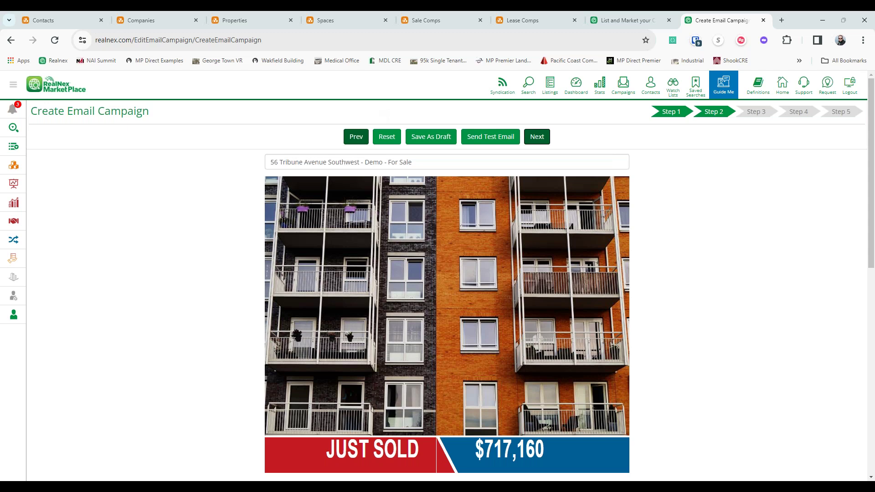
{"action": "left_click", "coordinate": [358, 137]}
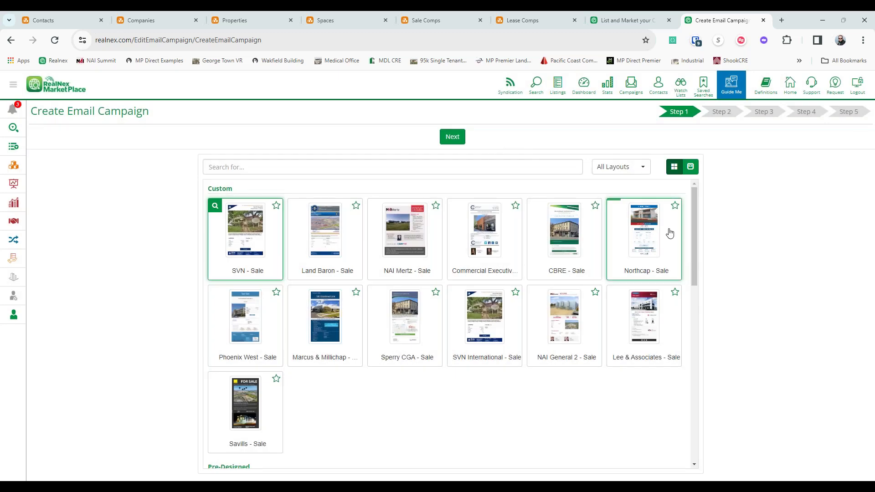
{"action": "left_click", "coordinate": [452, 137]}
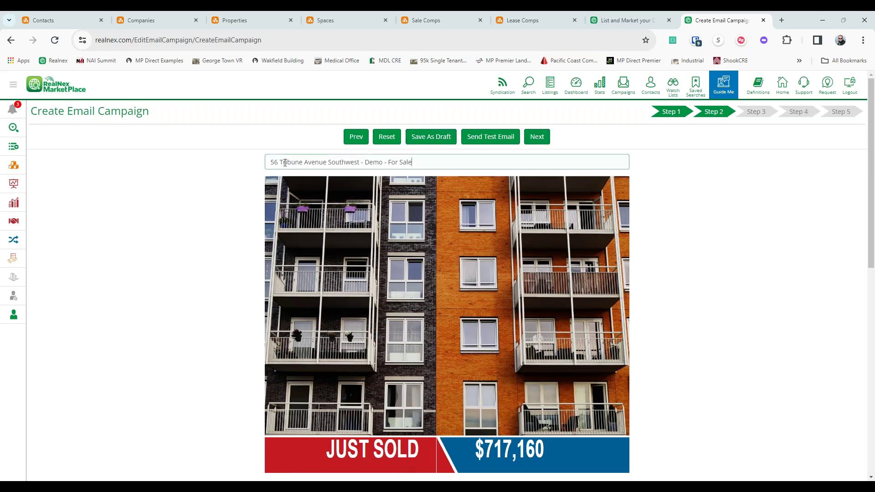
{"action": "triple_click", "coordinate": [606, 155]}
{"action": "left_click", "coordinate": [536, 137]}
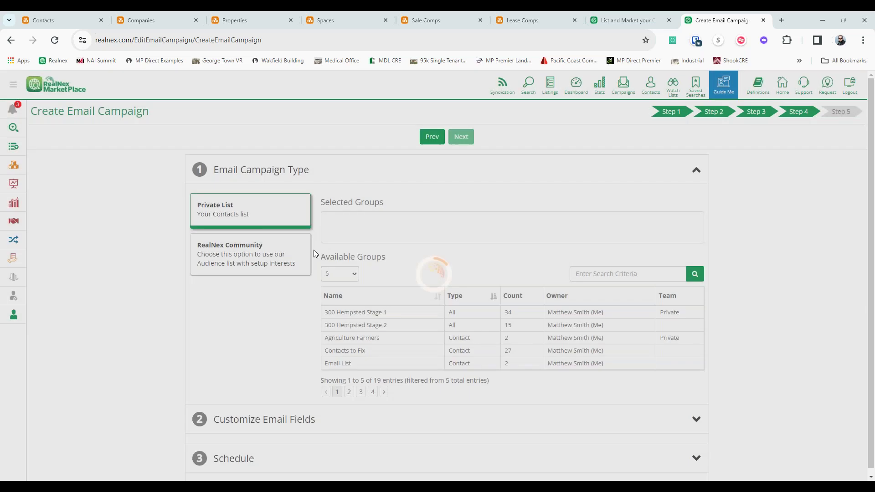
- Compare RealNex Community Order Est. prices for CBSA, National and State, reselect CBSA, and go back a step
{"action": "left_click", "coordinate": [308, 254]}
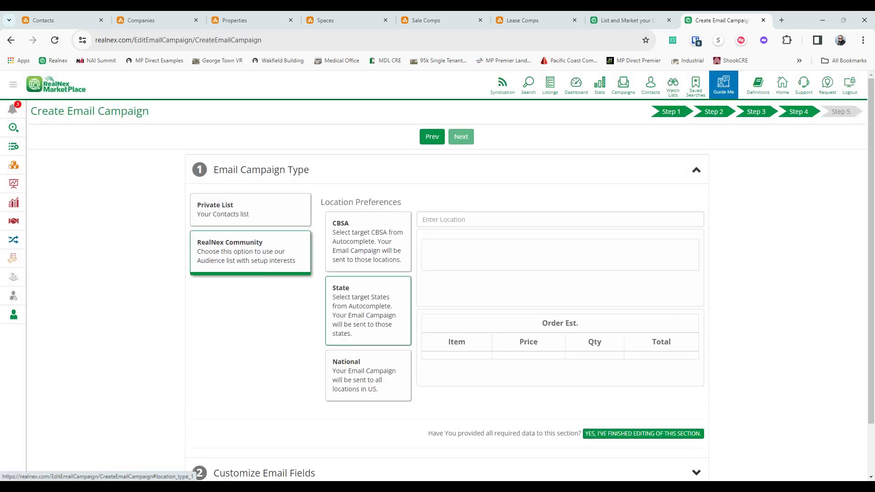
{"action": "left_click", "coordinate": [345, 222]}
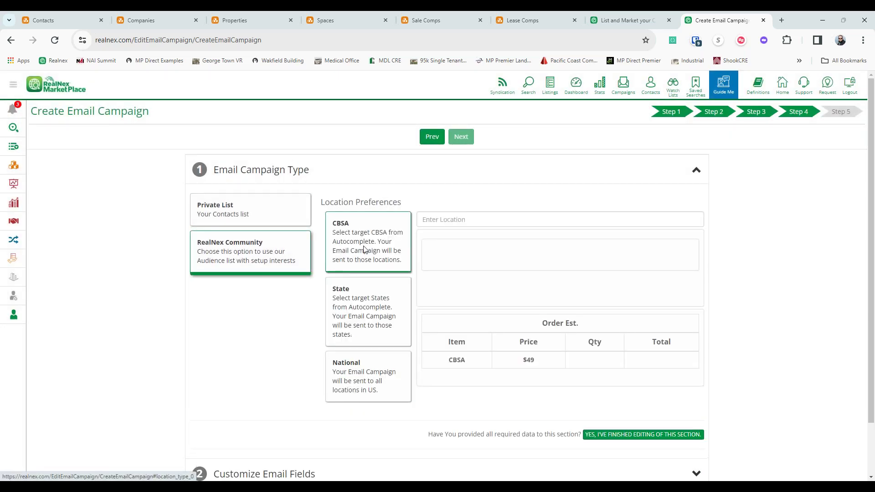
{"action": "left_click", "coordinate": [389, 401]}
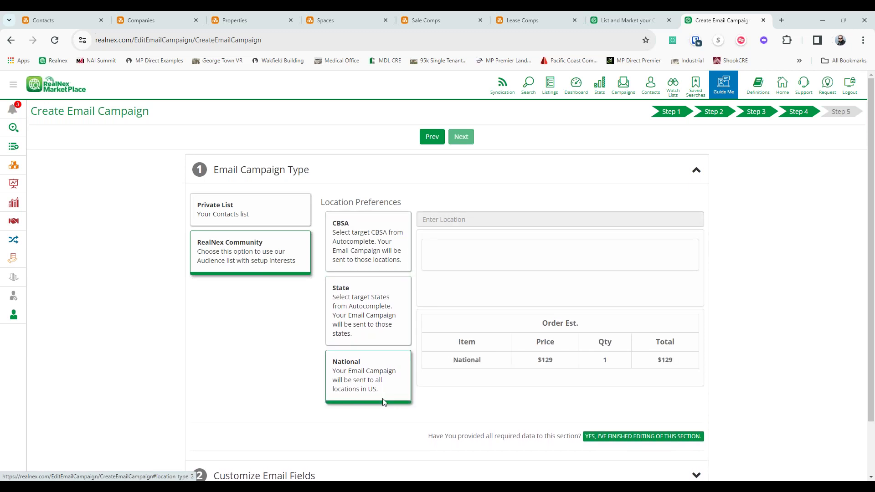
{"action": "left_click", "coordinate": [360, 287]}
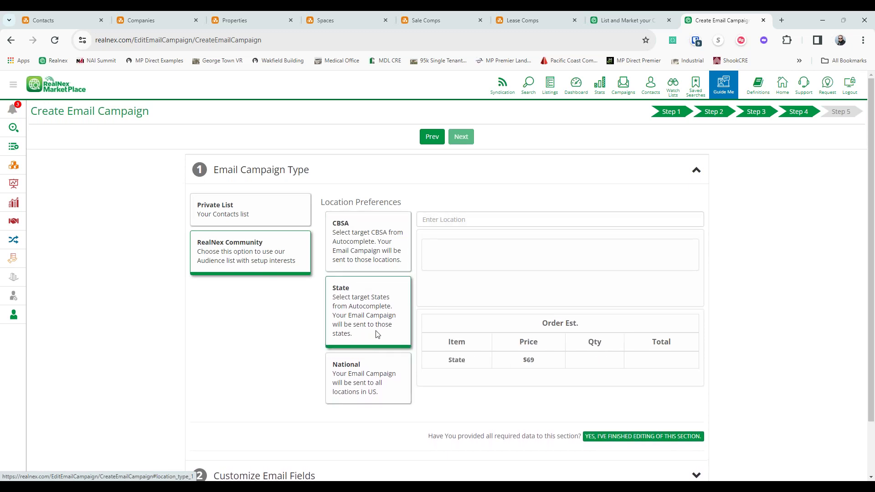
{"action": "left_click", "coordinate": [383, 238]}
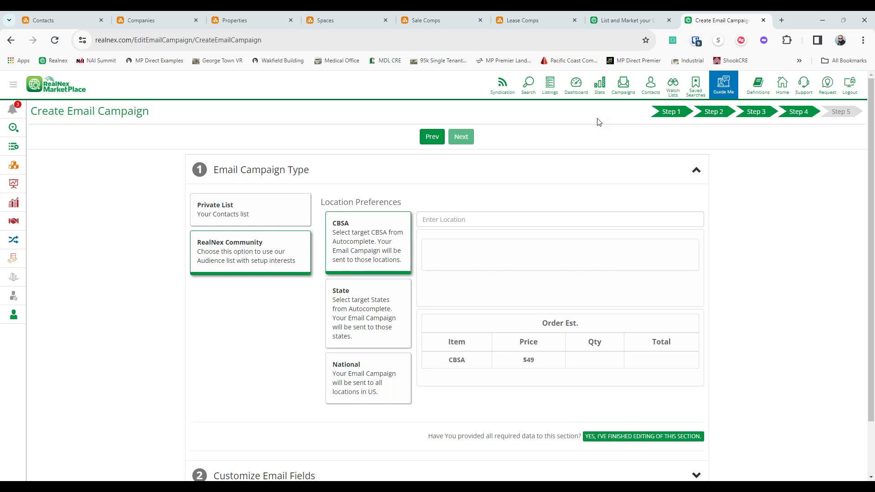
{"action": "left_click", "coordinate": [432, 136]}
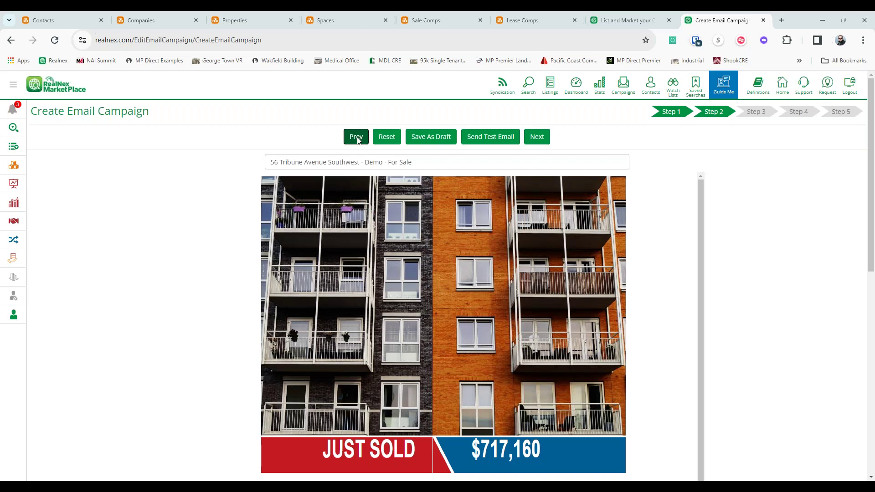
- Replace the email with the pre-designed Highlights template and continue into the editor
{"action": "left_click", "coordinate": [356, 137]}
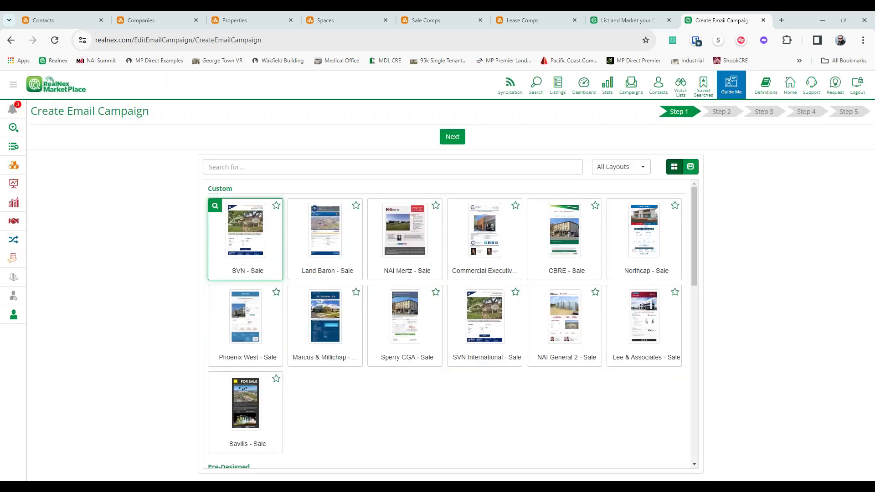
{"action": "scroll", "coordinate": [321, 359], "scroll_direction": "down", "scroll_amount": 4}
{"action": "left_click", "coordinate": [321, 362]}
{"action": "left_click", "coordinate": [449, 136]}
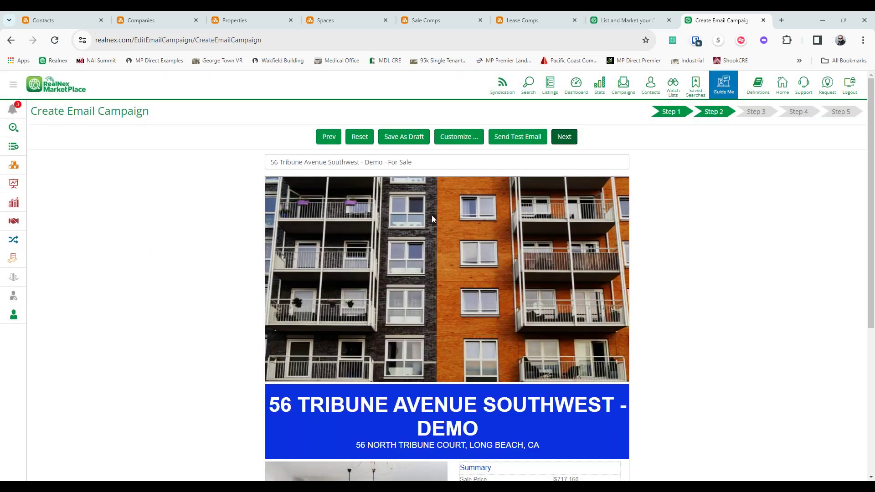
- Try the company default primary colour at #2f49c4, then close company defaults without saving
{"action": "left_click", "coordinate": [464, 139]}
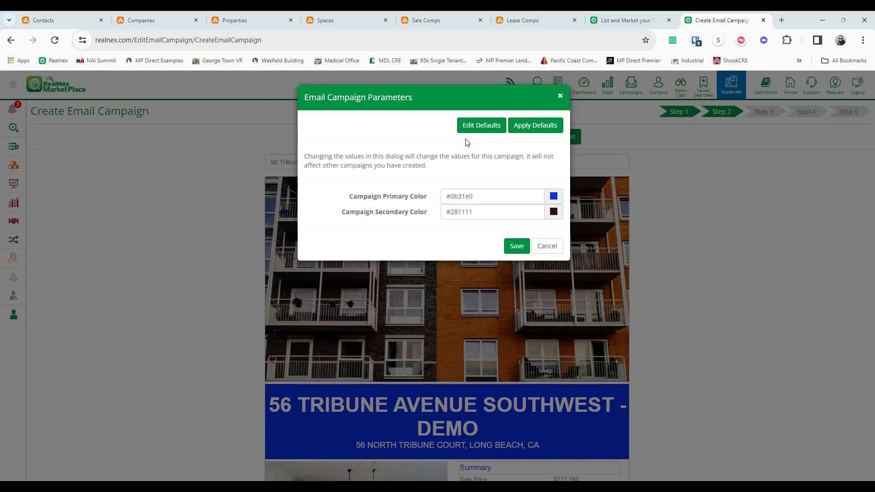
{"action": "left_click", "coordinate": [476, 128]}
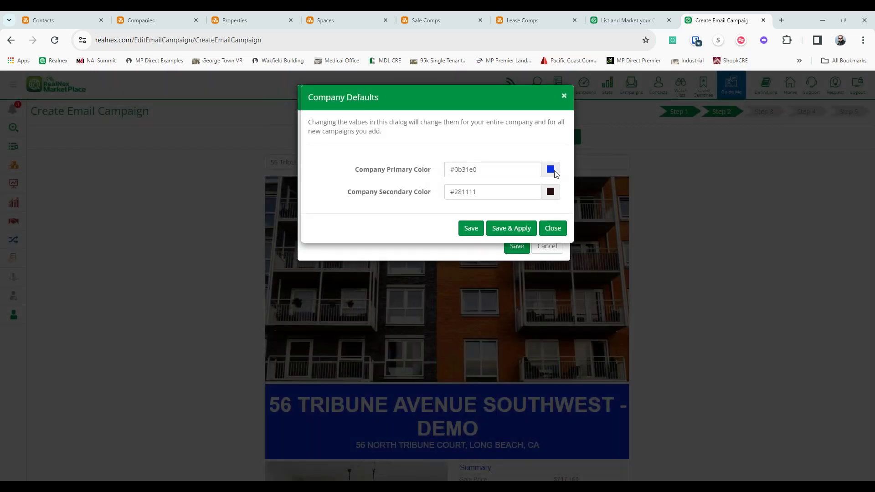
{"action": "left_click", "coordinate": [553, 171]}
{"action": "mouse_move", "coordinate": [527, 203]}
{"action": "left_mouse_down"}
{"action": "mouse_move", "coordinate": [512, 204]}
{"action": "mouse_move", "coordinate": [527, 203]}
{"action": "mouse_move", "coordinate": [526, 190]}
{"action": "left_mouse_up"}
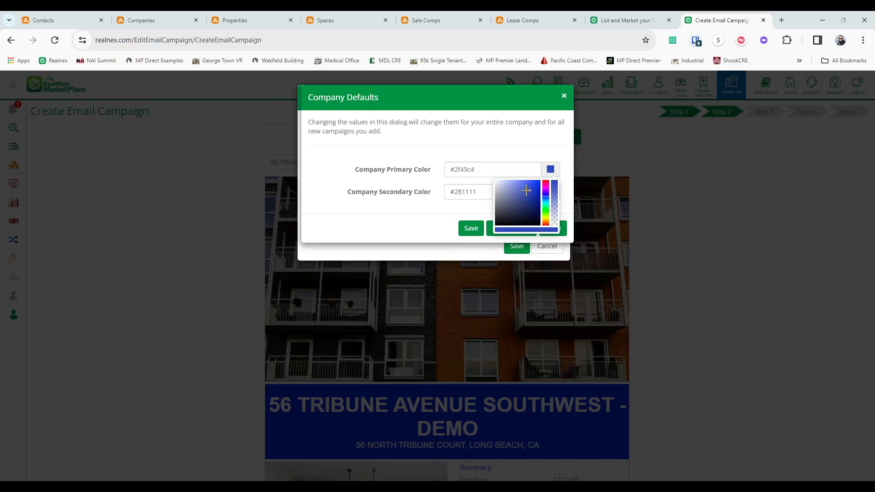
{"action": "left_click", "coordinate": [458, 152]}
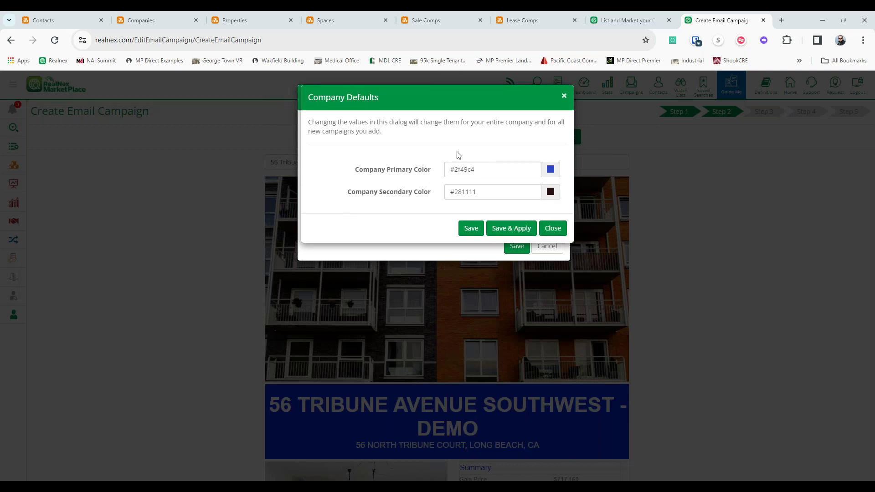
{"action": "left_click", "coordinate": [555, 232]}
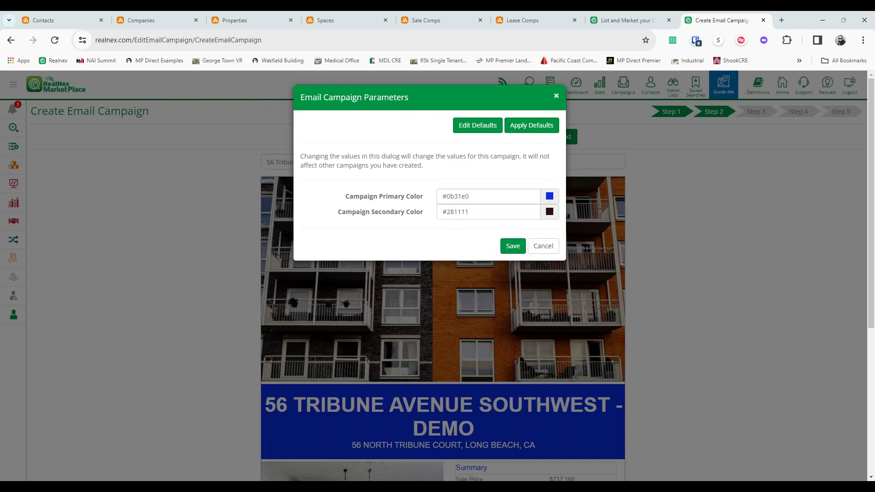
- Set the Campaign Primary Color to green #5dd81e, save it, and advance the campaign
{"action": "left_click", "coordinate": [549, 196]}
{"action": "left_click", "coordinate": [544, 223]}
{"action": "left_click_drag", "start_coordinate": [544, 222], "coordinate": [528, 214]}
{"action": "left_click", "coordinate": [536, 212]}
{"action": "left_click", "coordinate": [439, 230]}
{"action": "left_click", "coordinate": [513, 246]}
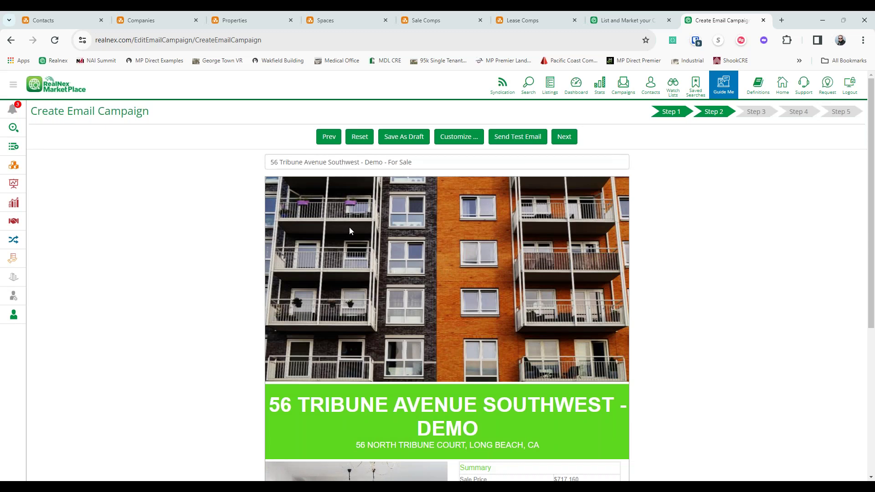
{"action": "left_click", "coordinate": [458, 136]}
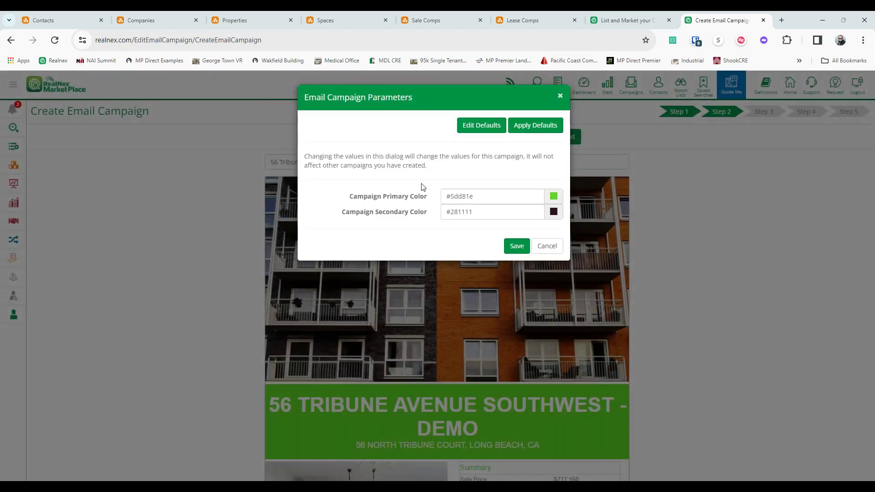
{"action": "left_click", "coordinate": [547, 246]}
{"action": "left_click", "coordinate": [568, 137]}
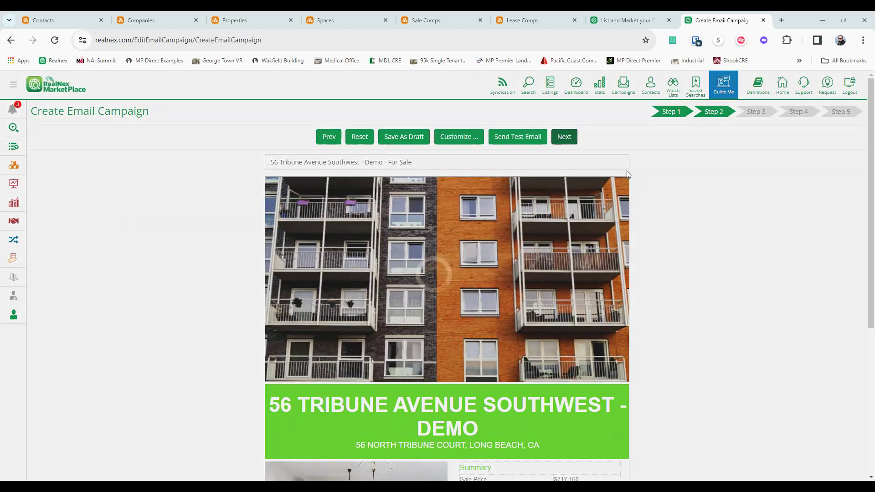
- Add 300 Hempsted Stage 1 and 2, Contacts to Fix, Email List and Agriculture Farmers to the Private List
{"action": "left_click", "coordinate": [461, 136]}
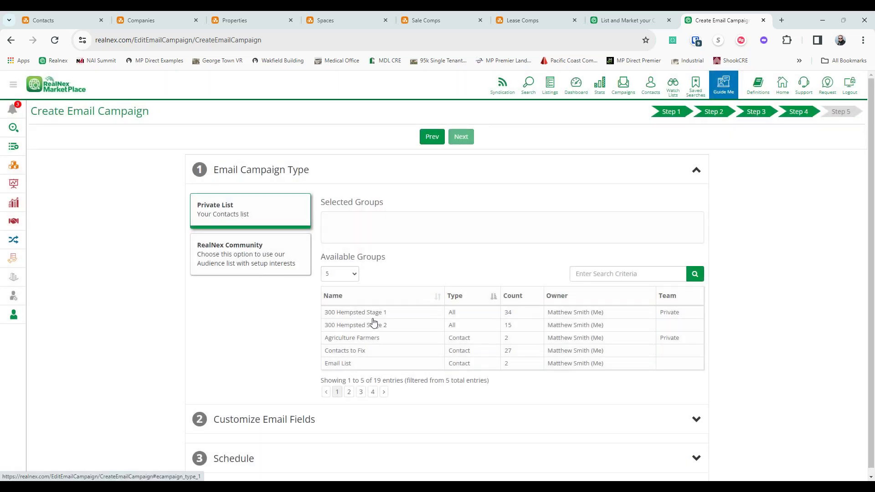
{"action": "left_click", "coordinate": [373, 315]}
{"action": "left_click", "coordinate": [376, 325]}
{"action": "left_click", "coordinate": [355, 351]}
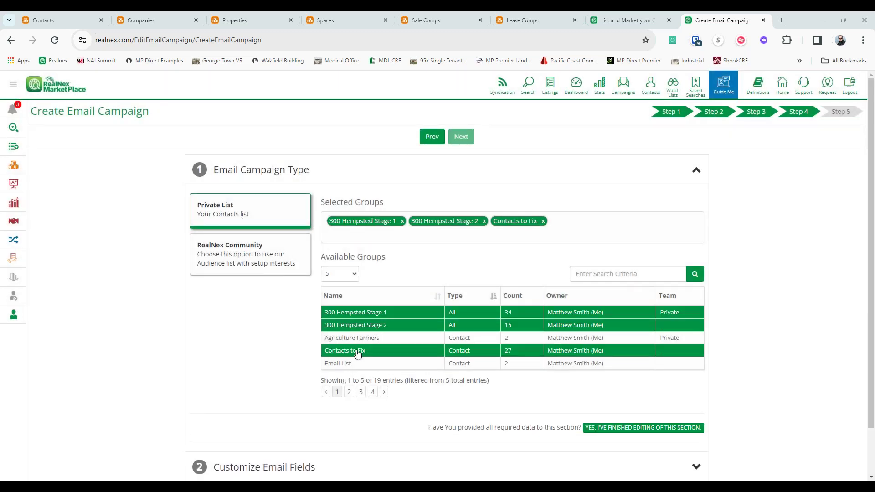
{"action": "left_click", "coordinate": [356, 363]}
{"action": "left_click", "coordinate": [355, 338]}
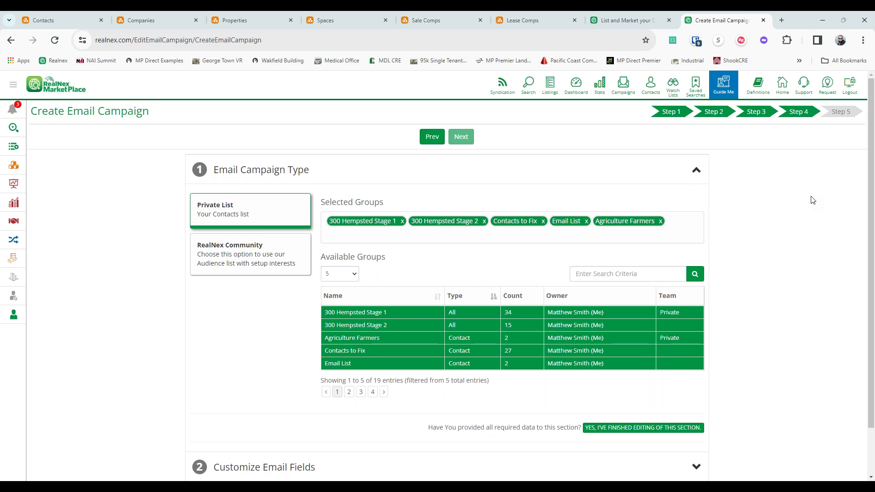
- Choose the RealNex Community audience with CBSA location targeting at an estimated $49
{"action": "left_click", "coordinate": [223, 269]}
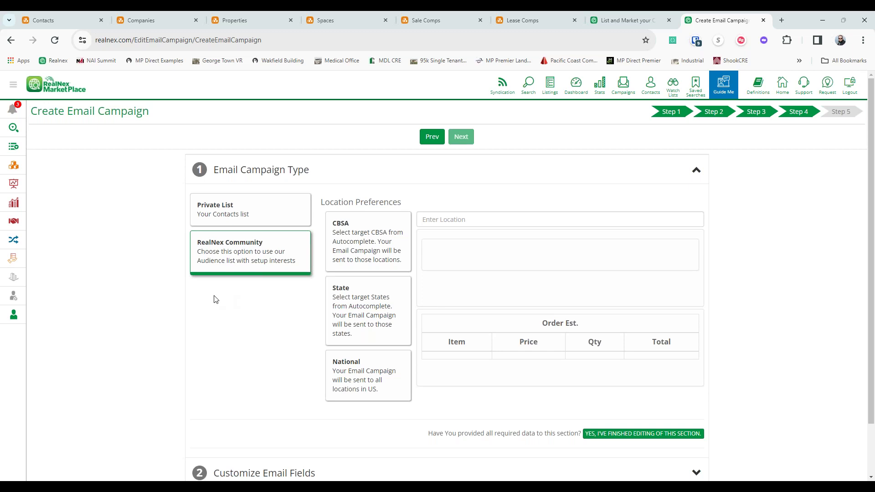
{"action": "left_click", "coordinate": [403, 264]}
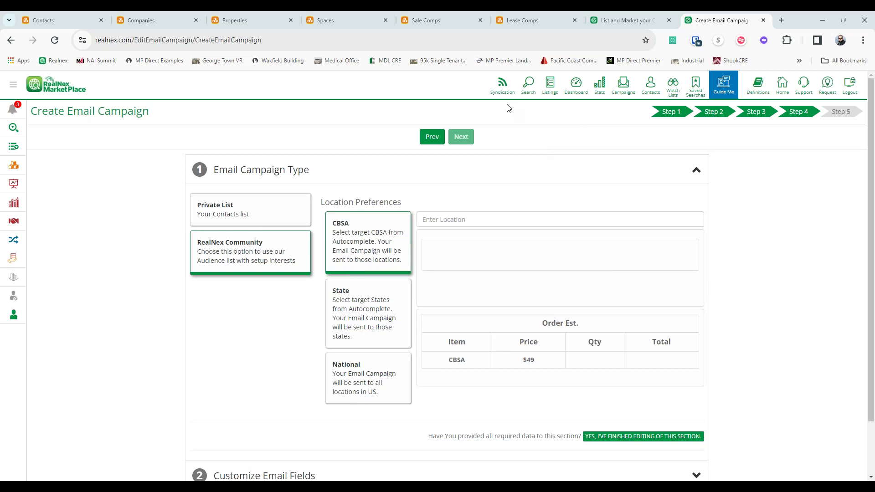
- Open Syndication and follow the RI MARKETPLACE link under Available Channels
{"action": "left_click", "coordinate": [502, 86]}
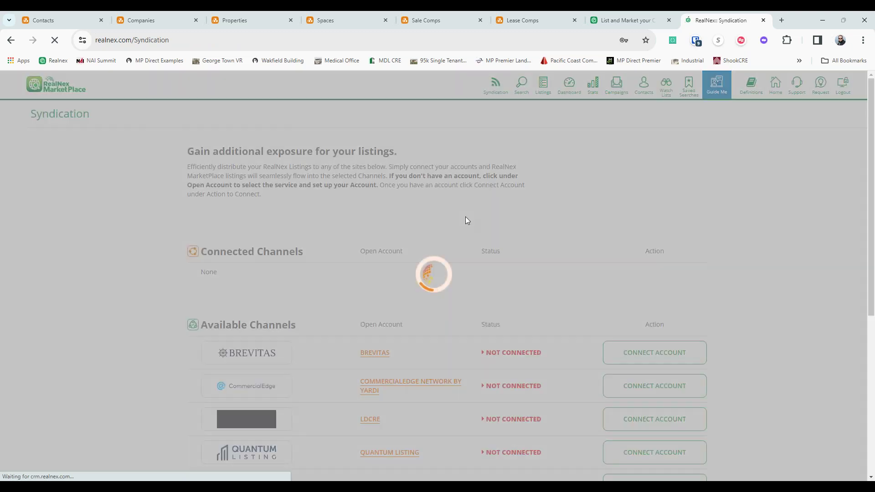
{"action": "scroll", "coordinate": [465, 212], "scroll_direction": "down", "scroll_amount": 2}
{"action": "scroll", "coordinate": [467, 212], "scroll_direction": "down", "scroll_amount": 2}
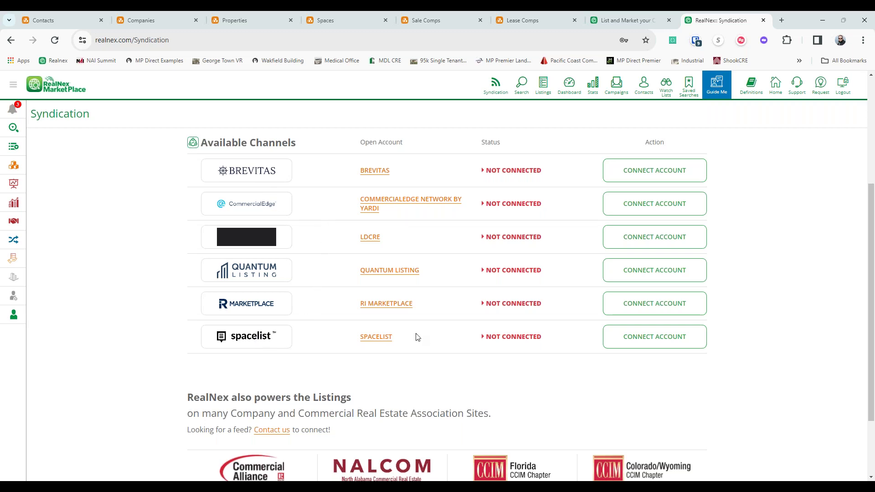
{"action": "left_click", "coordinate": [388, 303]}
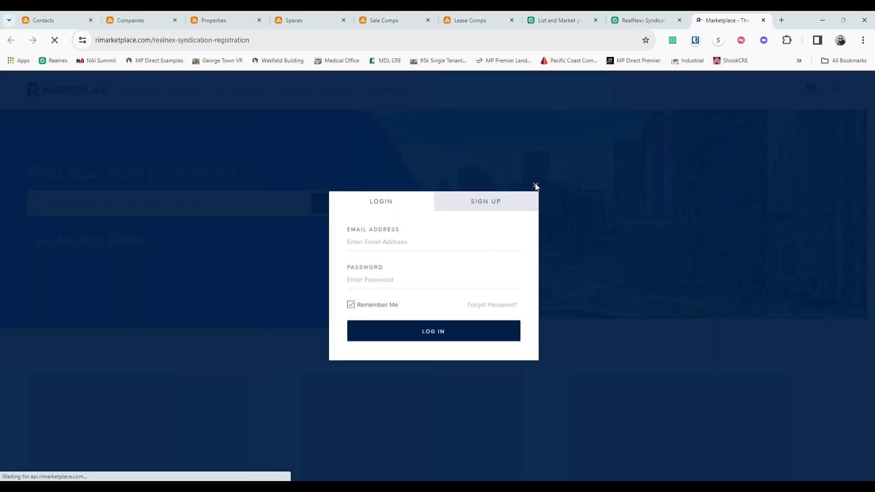
- Dismiss the RI Marketplace login dialog and close its browser tab
{"action": "left_click", "coordinate": [536, 185]}
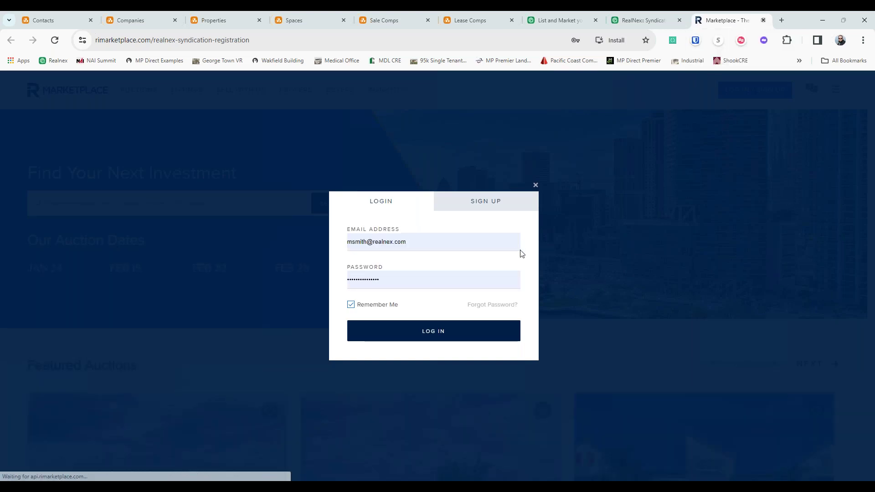
{"action": "key", "text": "ctrl+w"}
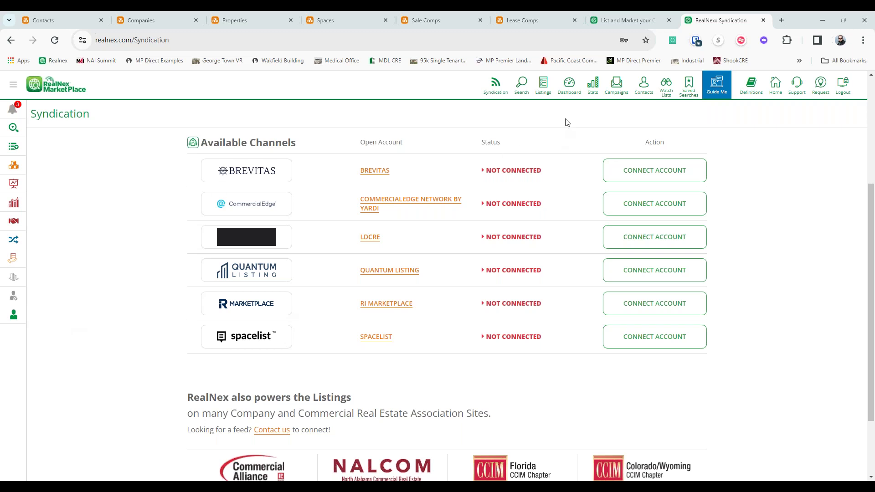
- Open the MarketPlace dashboard and keep the email campaign stats at the last 90 days
{"action": "left_click", "coordinate": [567, 91]}
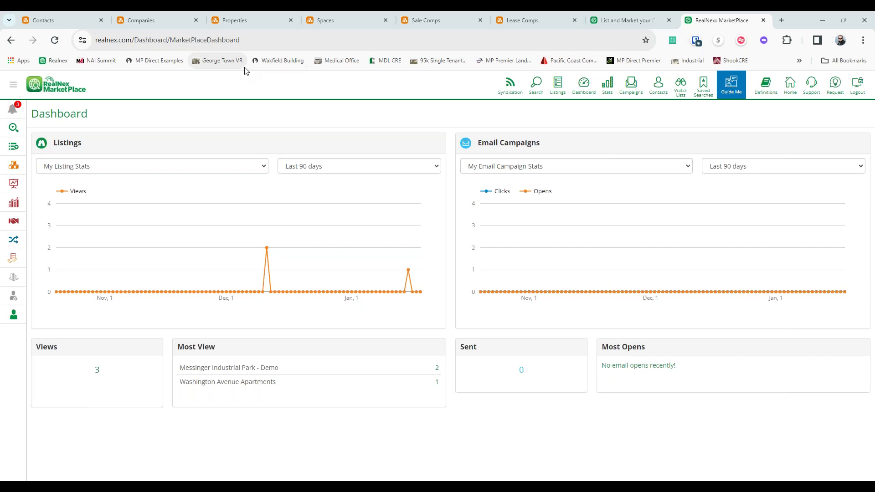
{"action": "left_click", "coordinate": [66, 22]}
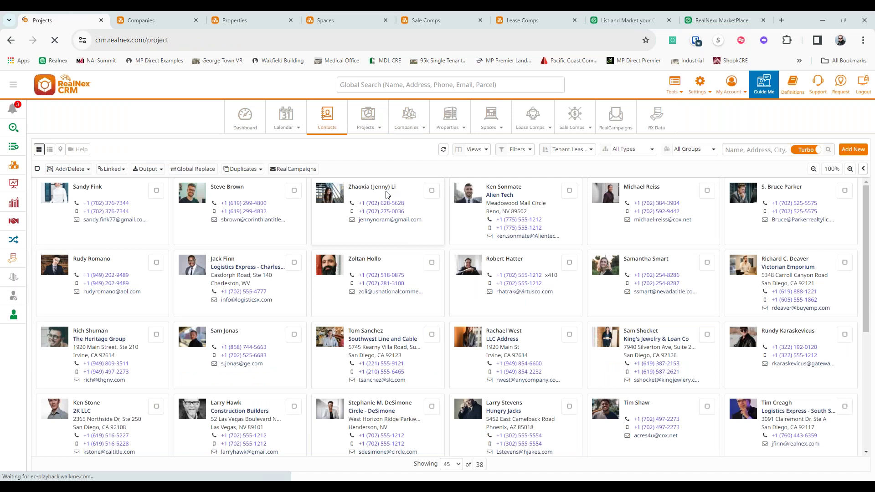
{"action": "left_click", "coordinate": [728, 19]}
{"action": "left_click", "coordinate": [737, 171]}
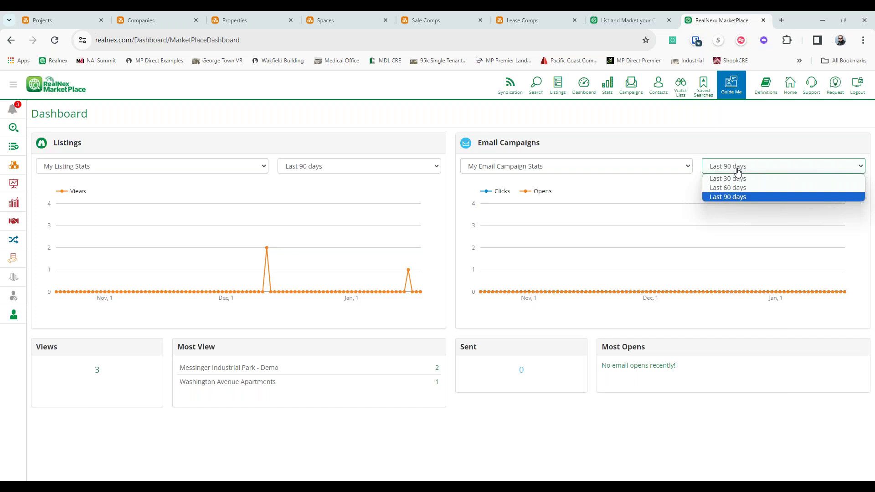
{"action": "left_click", "coordinate": [737, 171]}
- Show My Company Watch List Stats and My Company Listing Stats, then return to CRM Projects
{"action": "left_click", "coordinate": [636, 168]}
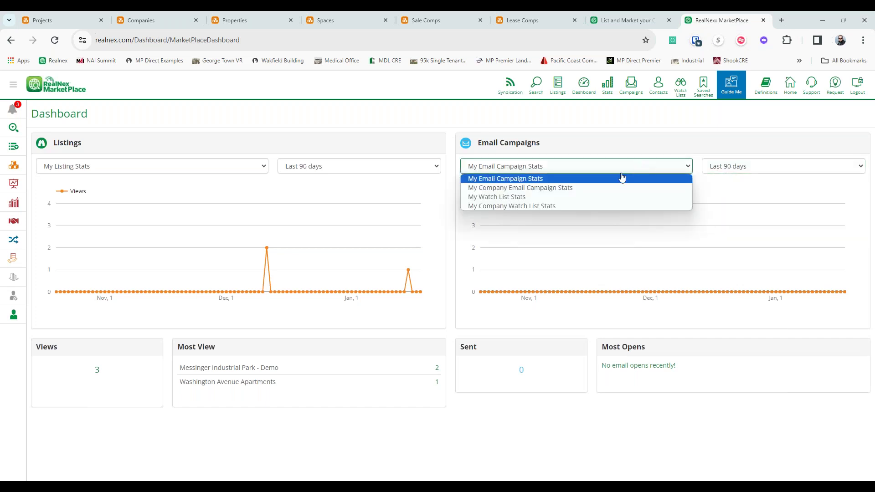
{"action": "left_click", "coordinate": [593, 186]}
{"action": "left_click", "coordinate": [585, 167]}
{"action": "left_click", "coordinate": [568, 193]}
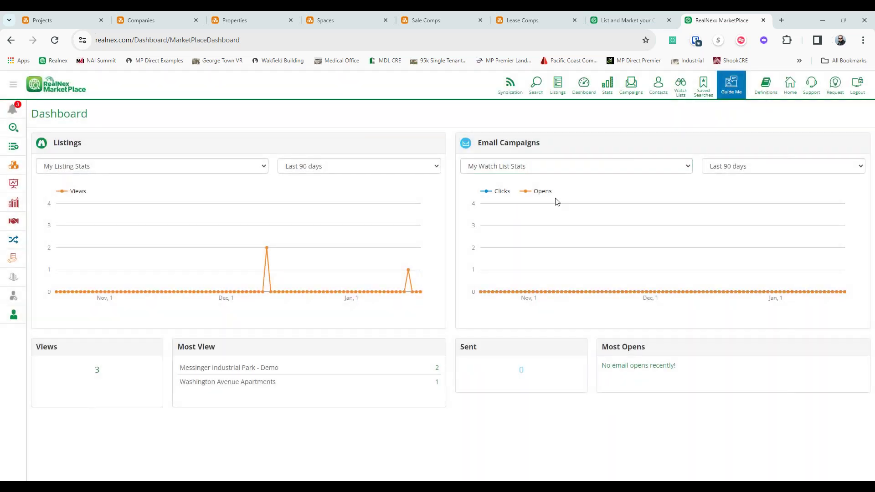
{"action": "left_click", "coordinate": [540, 170]}
{"action": "left_click", "coordinate": [514, 203]}
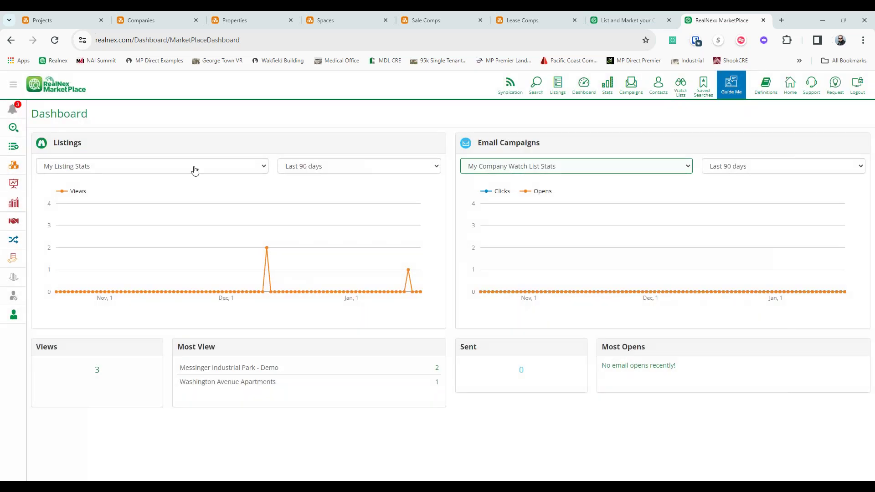
{"action": "left_click", "coordinate": [143, 170]}
{"action": "left_click", "coordinate": [140, 186]}
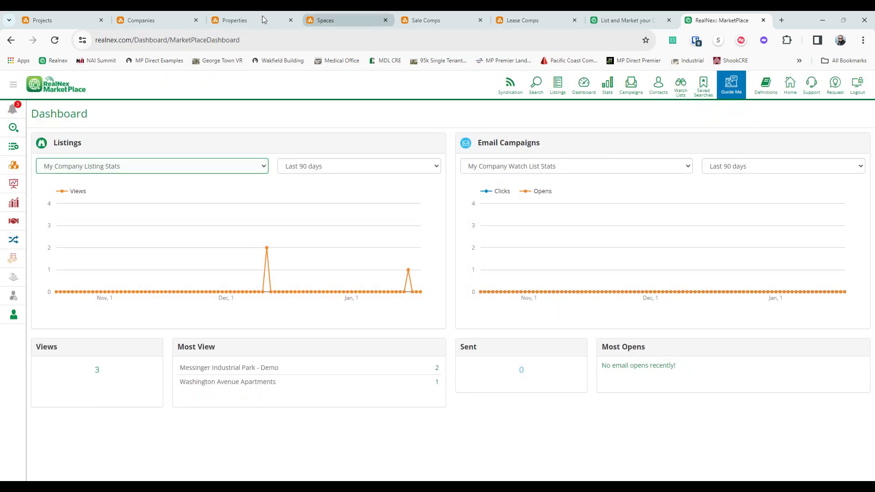
{"action": "left_click", "coordinate": [68, 20]}
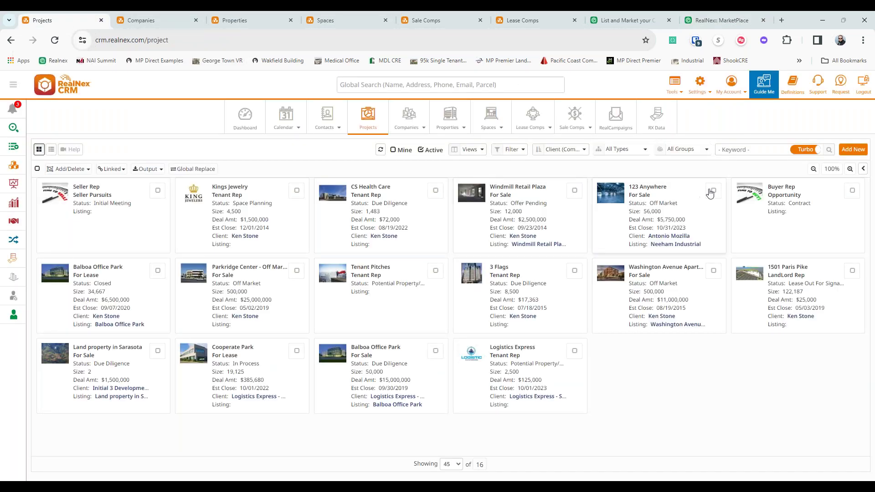
- Select the 123 Anywhere project and preview a Mkt by Event Portrait marketing report for it
{"action": "left_click", "coordinate": [713, 191]}
{"action": "left_click", "coordinate": [240, 170]}
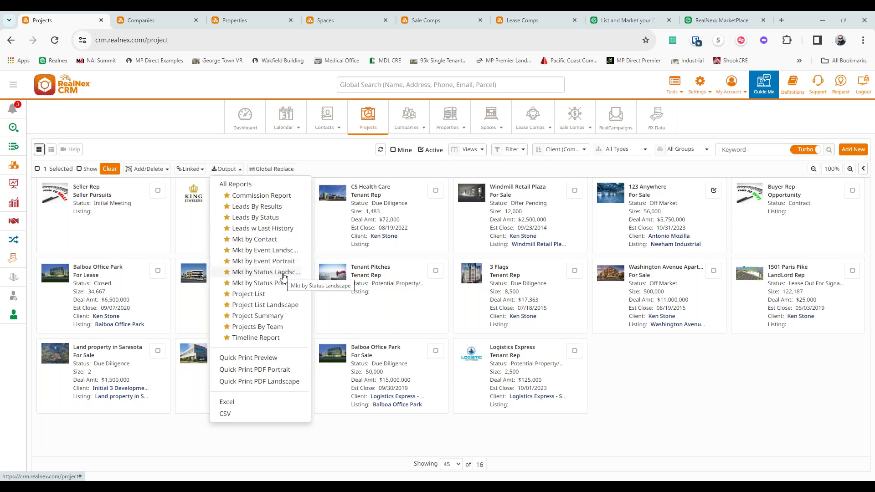
{"action": "left_click", "coordinate": [281, 266]}
{"action": "left_click", "coordinate": [621, 164]}
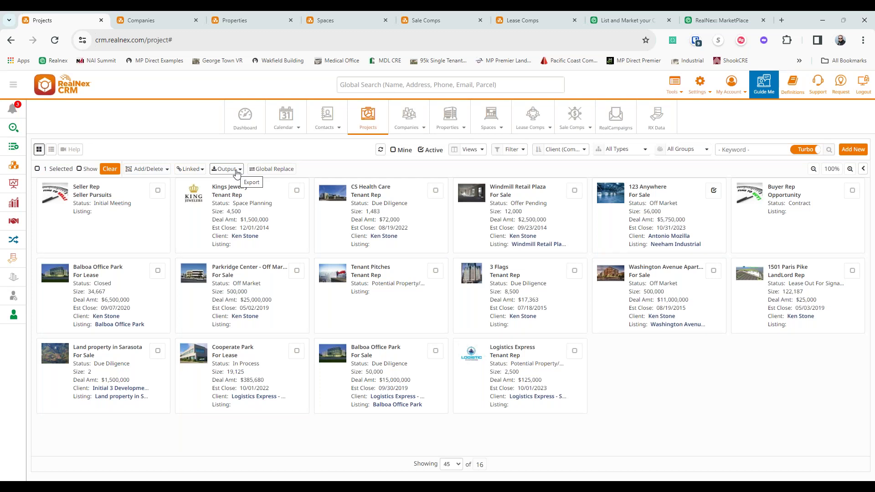
{"action": "left_click", "coordinate": [235, 170]}
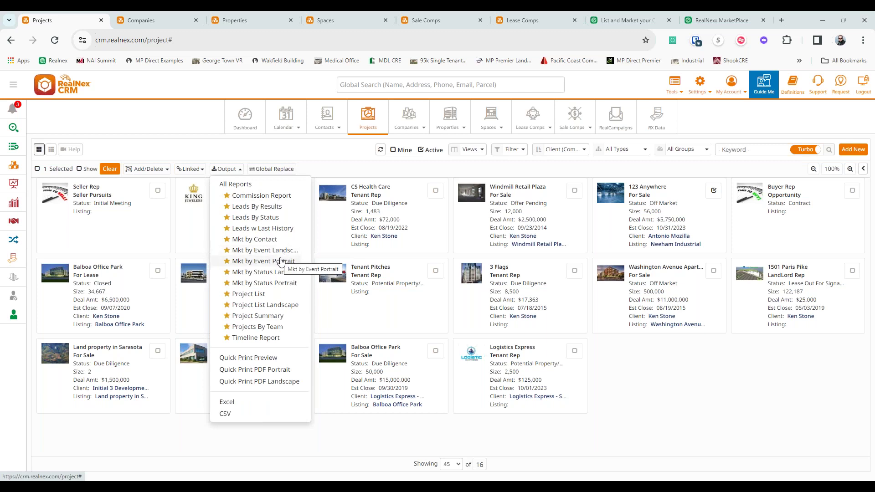
{"action": "left_click", "coordinate": [280, 261]}
{"action": "left_click", "coordinate": [588, 164]}
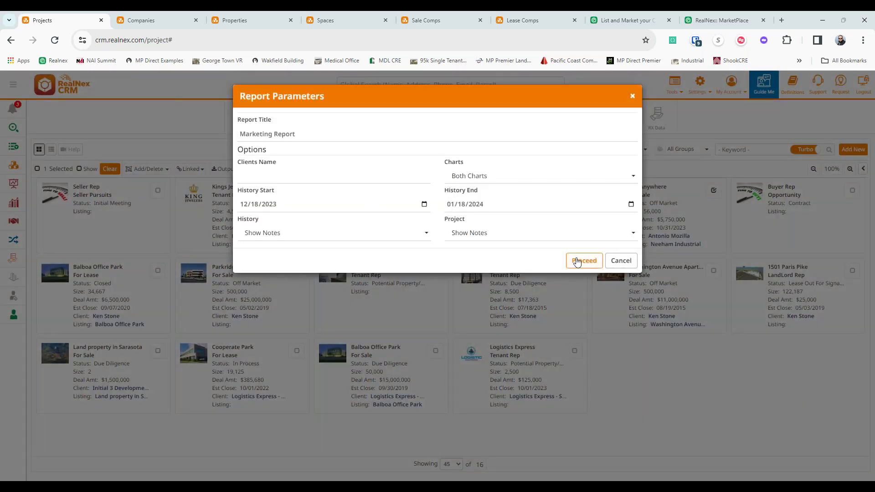
- Generate the 123 Anywhere marketing report and scroll through its parameters
{"action": "left_click", "coordinate": [576, 261]}
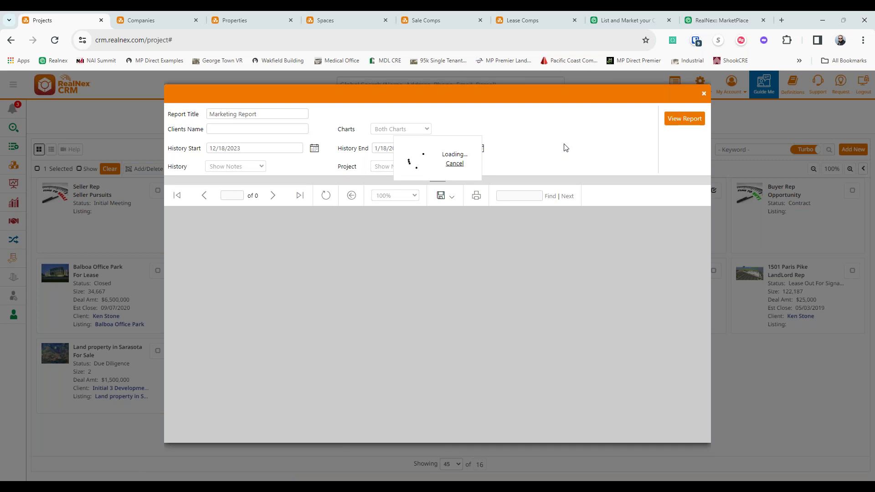
{"action": "scroll", "coordinate": [398, 304], "scroll_direction": "down", "scroll_amount": 1}
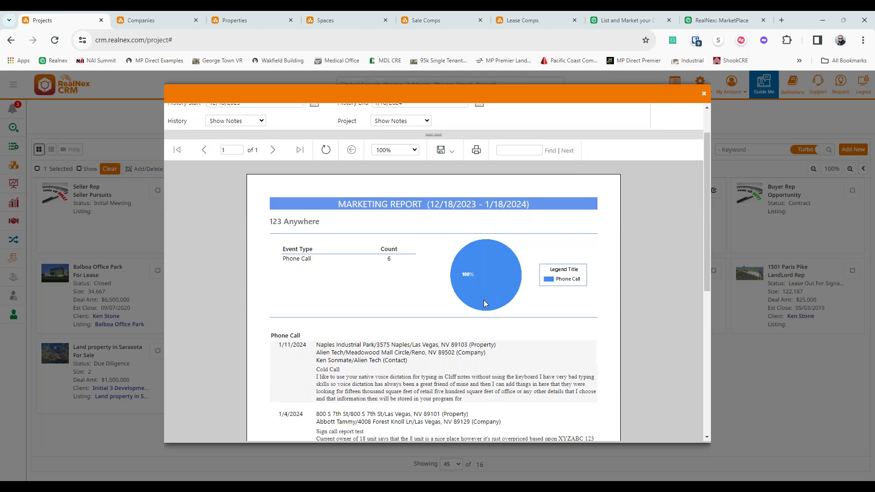
{"action": "scroll", "coordinate": [592, 297], "scroll_direction": "down", "scroll_amount": 3}
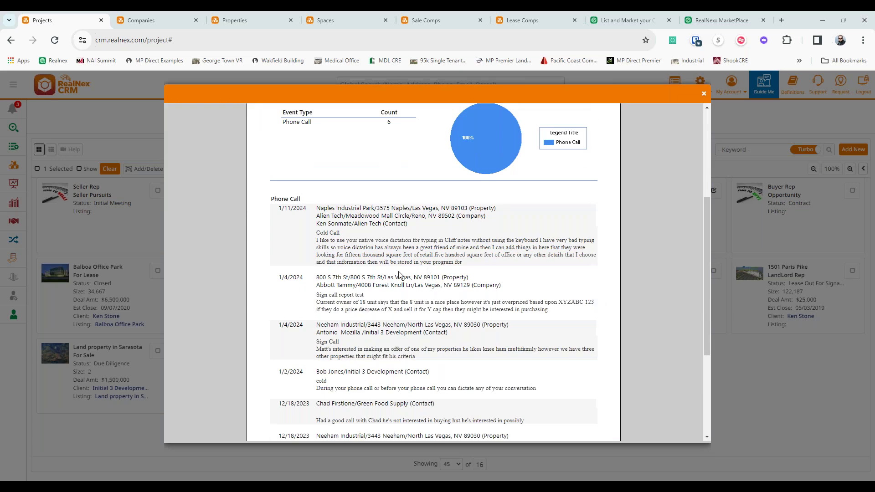
{"action": "scroll", "coordinate": [399, 253], "scroll_direction": "down", "scroll_amount": 1}
{"action": "scroll", "coordinate": [399, 254], "scroll_direction": "up", "scroll_amount": 1}
{"action": "scroll", "coordinate": [399, 254], "scroll_direction": "up", "scroll_amount": 4}
- Regenerate the report with history notes hidden and project notes left shown
{"action": "left_click", "coordinate": [236, 169]}
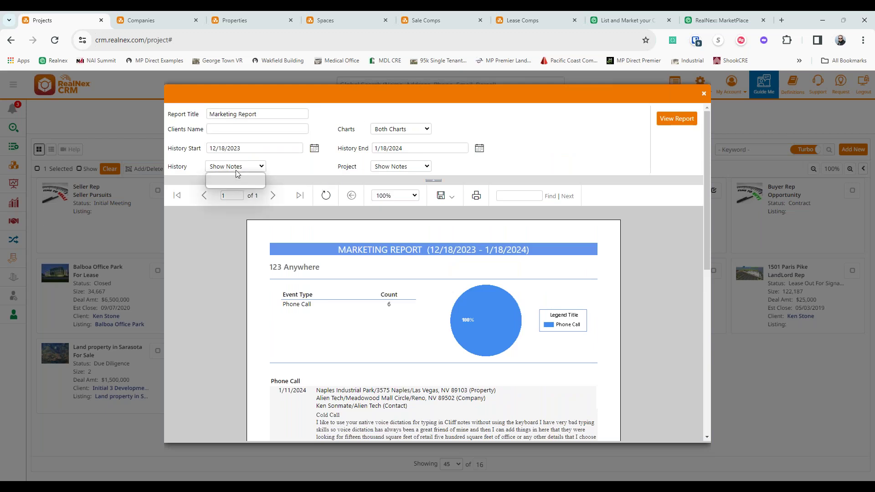
{"action": "left_click", "coordinate": [237, 184]}
{"action": "left_click", "coordinate": [411, 170]}
{"action": "left_click", "coordinate": [412, 172]}
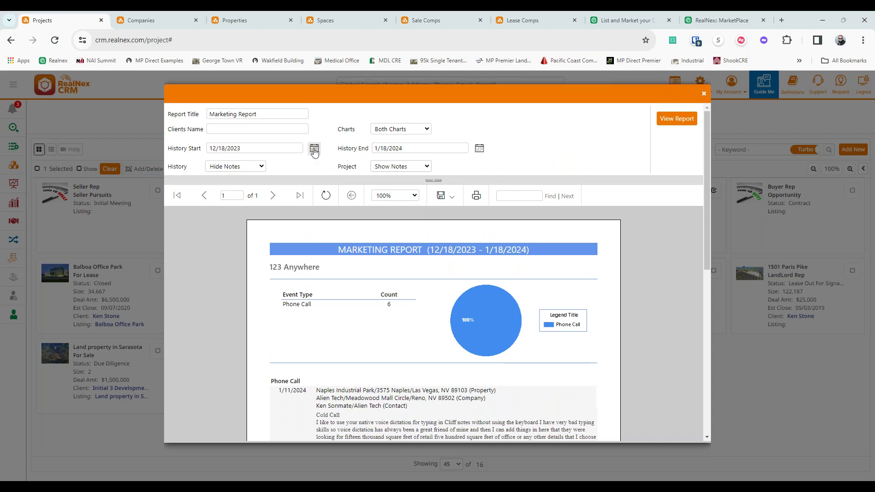
{"action": "left_click", "coordinate": [678, 119]}
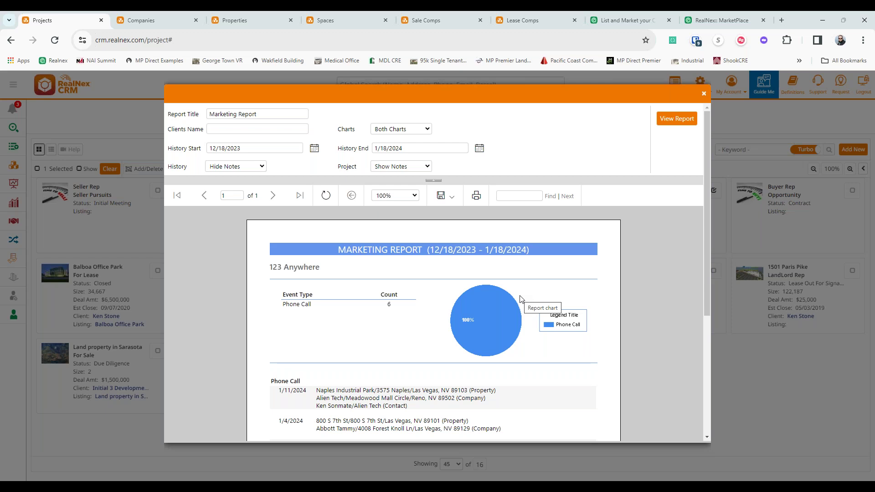
- Review the report's save and export formats, then close the marketing report
{"action": "left_click", "coordinate": [450, 205]}
{"action": "scroll", "coordinate": [569, 365], "scroll_direction": "down", "scroll_amount": 4}
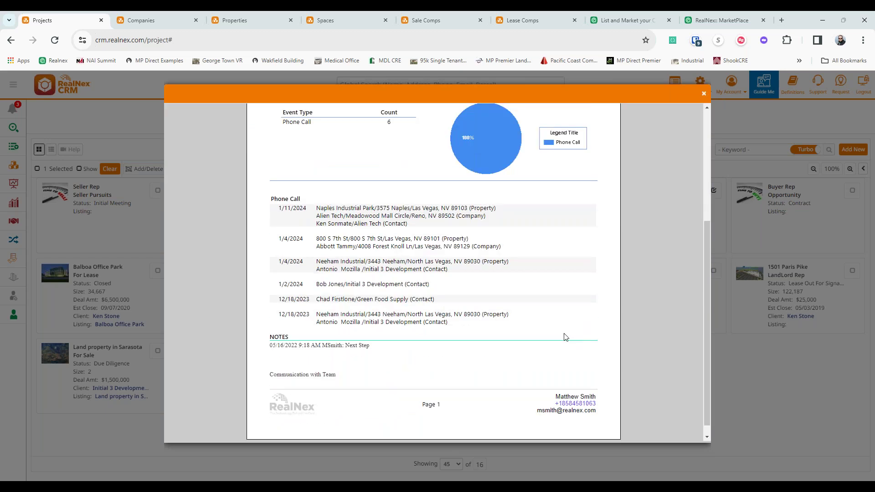
{"action": "scroll", "coordinate": [565, 337], "scroll_direction": "up", "scroll_amount": 1}
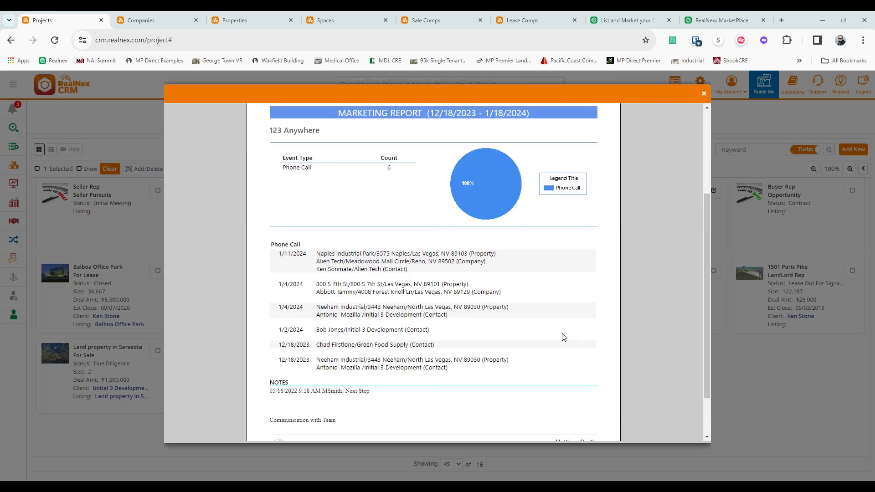
{"action": "left_click", "coordinate": [706, 95]}
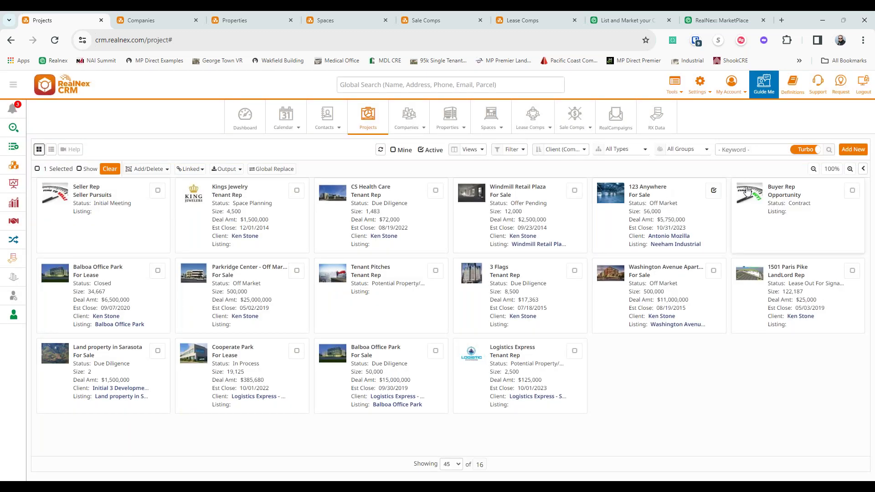
- Deselect the 123 Anywhere project and show Dashboard History with Past set to All
{"action": "left_click", "coordinate": [714, 191]}
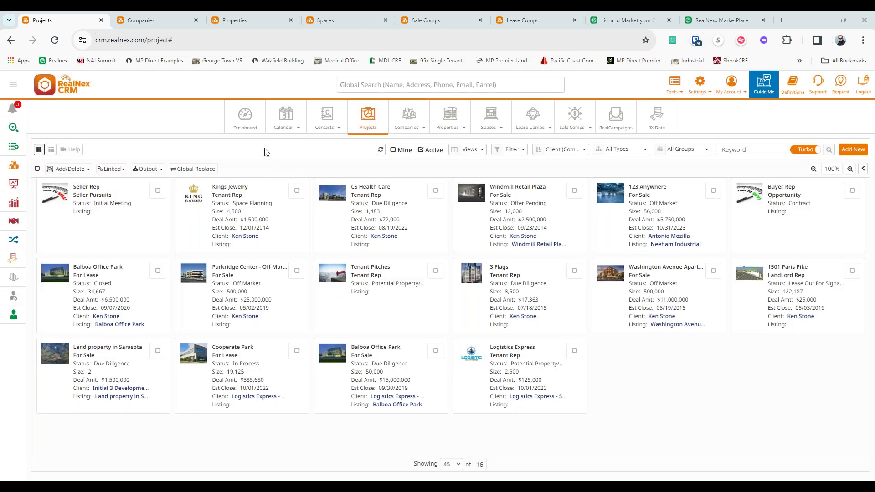
{"action": "left_click", "coordinate": [250, 112]}
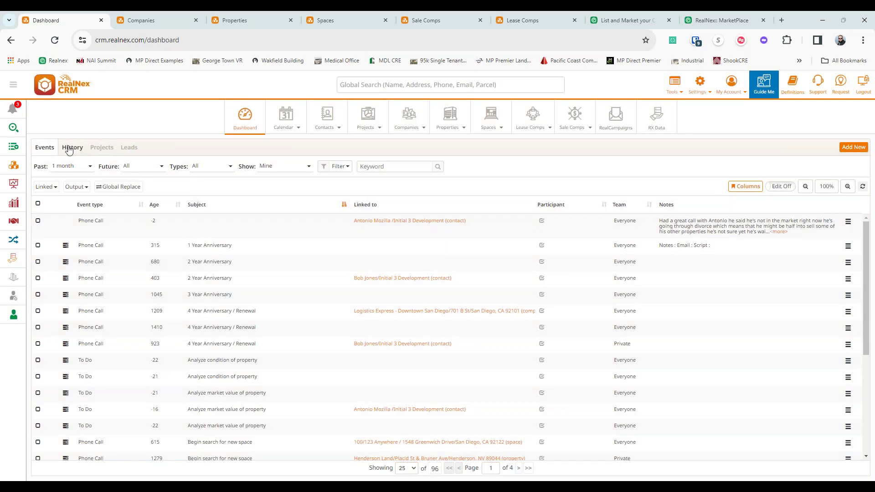
{"action": "left_click", "coordinate": [72, 147]}
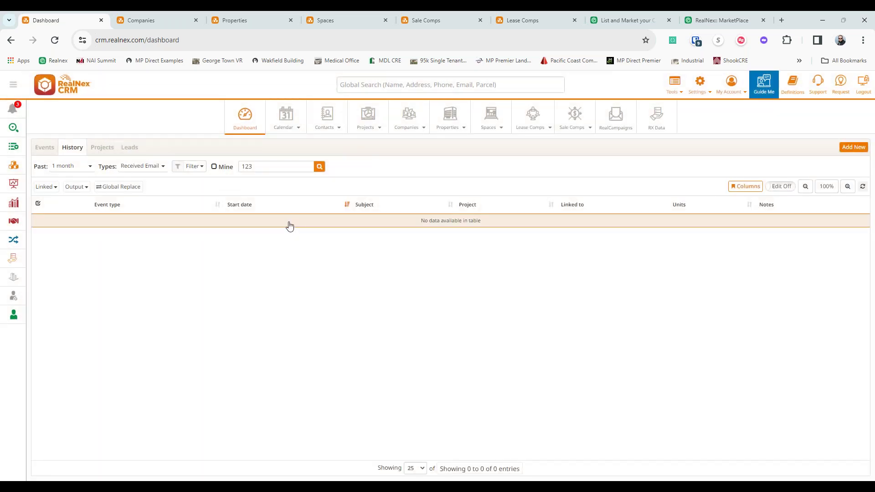
{"action": "left_click", "coordinate": [66, 166]}
{"action": "left_click", "coordinate": [64, 178]}
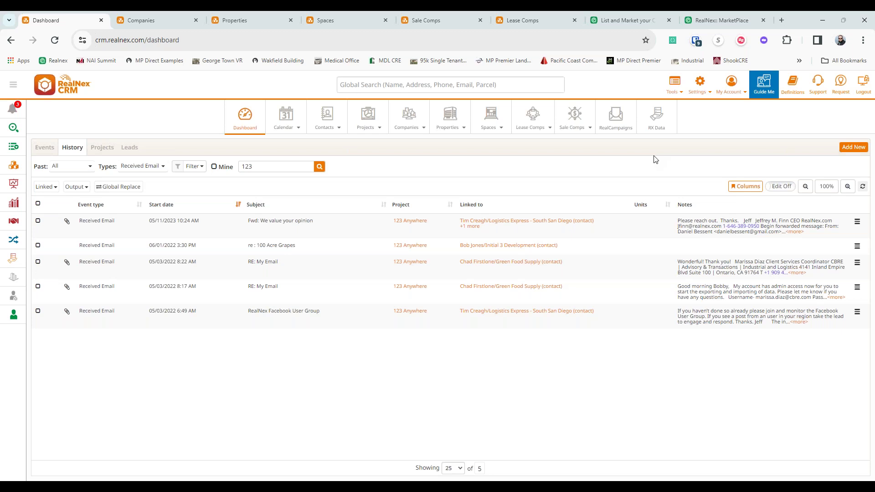
- Bring up the action menu for the first received email, then dismiss it
{"action": "right_click", "coordinate": [225, 216]}
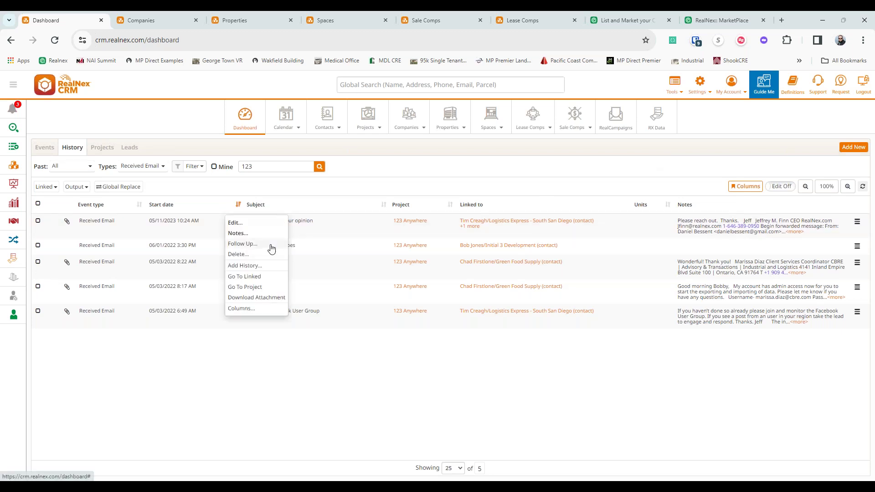
{"action": "left_click", "coordinate": [460, 174]}
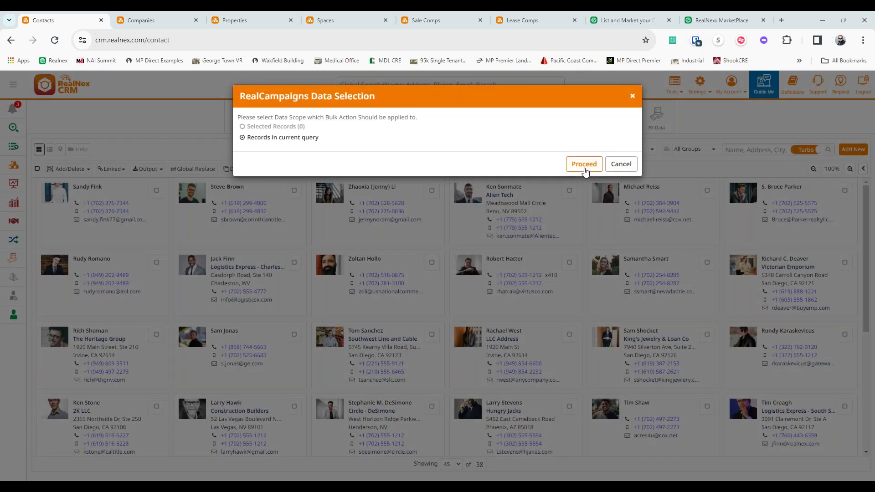
- Start a 37-contact campaign from the 'Your lease expiring' template, close it, and return to Dashboard
{"action": "left_click", "coordinate": [619, 164]}
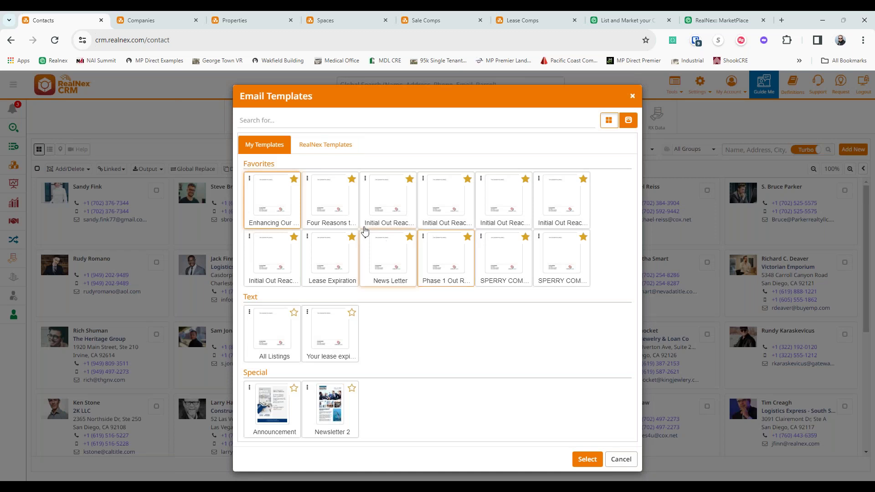
{"action": "left_click", "coordinate": [336, 339]}
{"action": "left_click", "coordinate": [587, 459]}
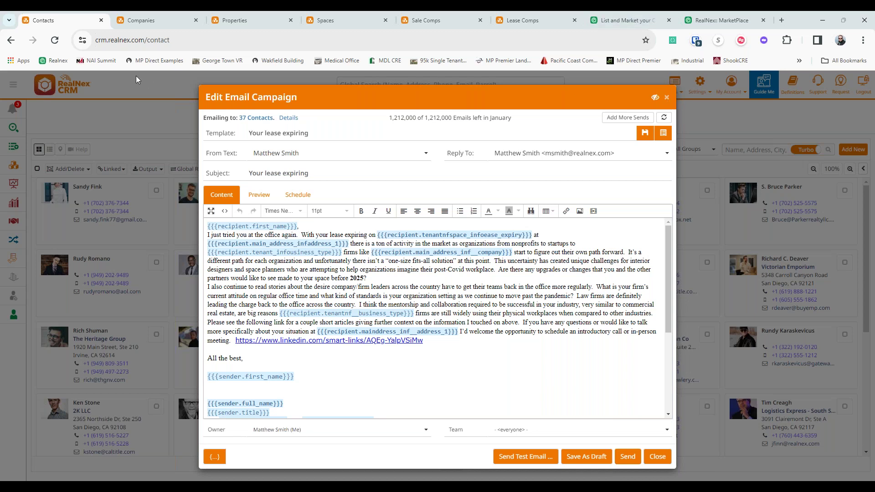
{"action": "left_click", "coordinate": [666, 460]}
{"action": "left_click", "coordinate": [245, 118]}
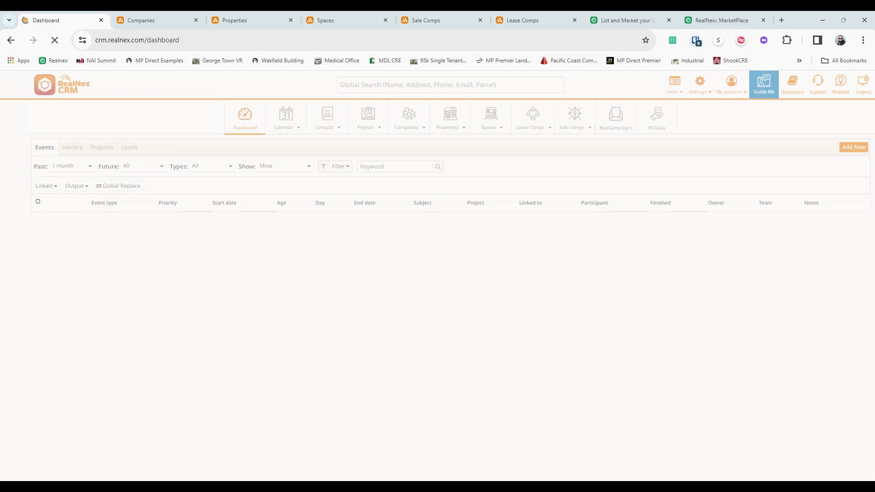
- Show all-time received emails in History, switch Edit On, and edit the first row's Project
{"action": "left_click", "coordinate": [70, 147]}
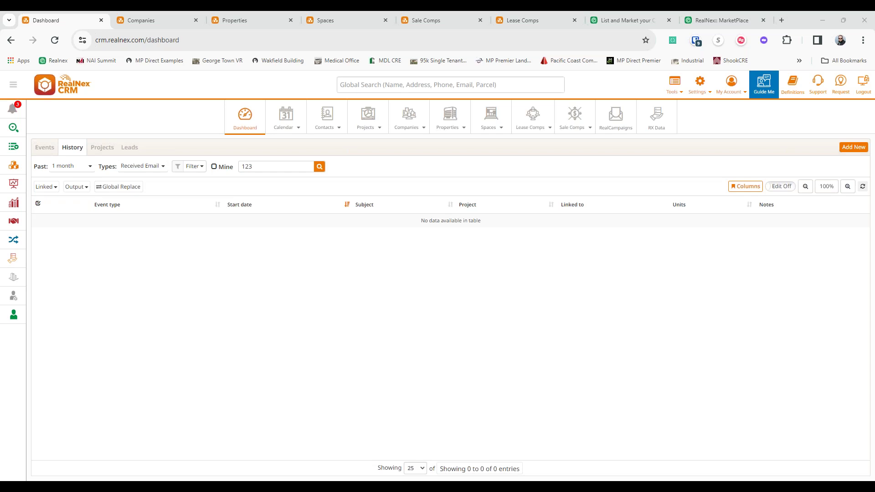
{"action": "left_click", "coordinate": [76, 167]}
{"action": "left_click", "coordinate": [145, 220]}
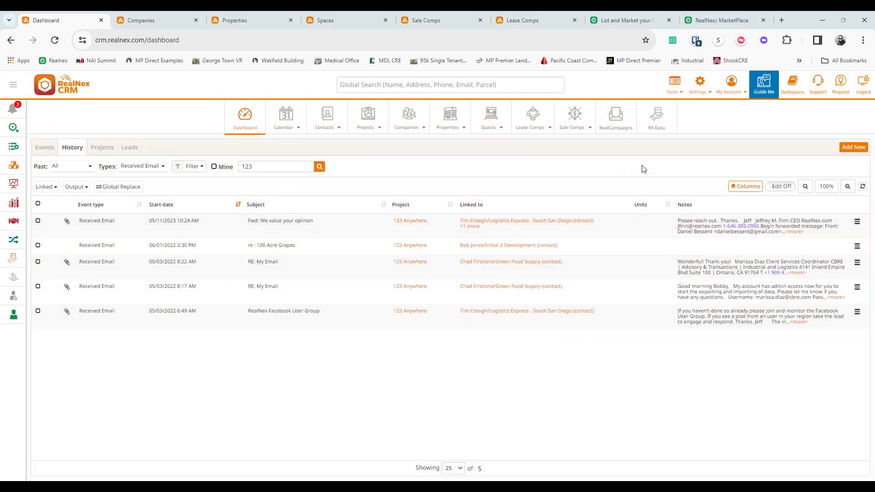
{"action": "left_click", "coordinate": [782, 187]}
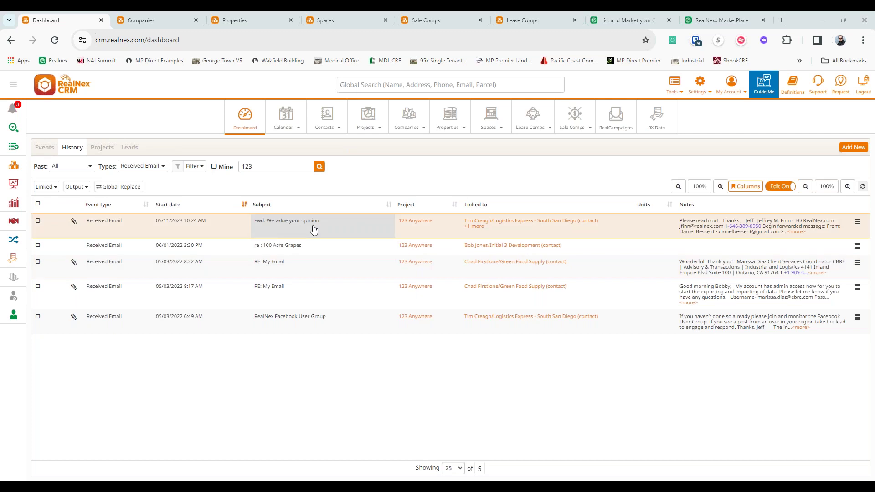
{"action": "left_click", "coordinate": [442, 227]}
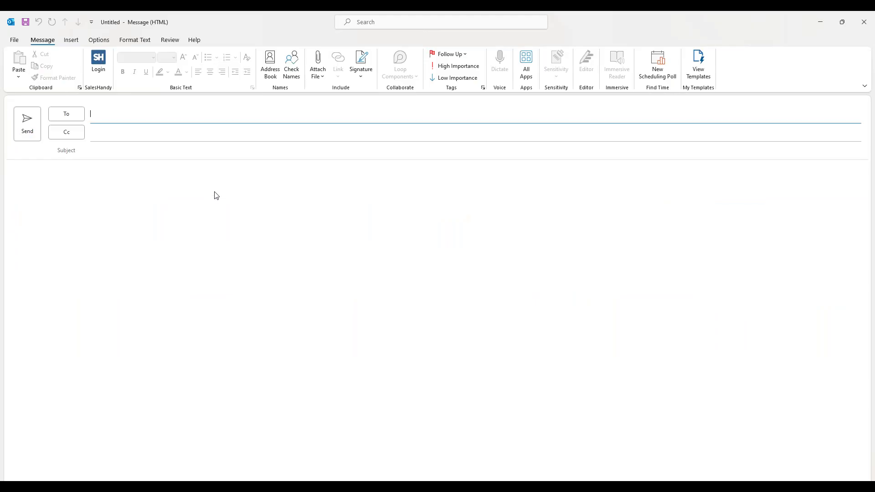
- Close the blank new message and open the RealNex add-in on the reminder email
{"action": "left_click", "coordinate": [259, 238]}
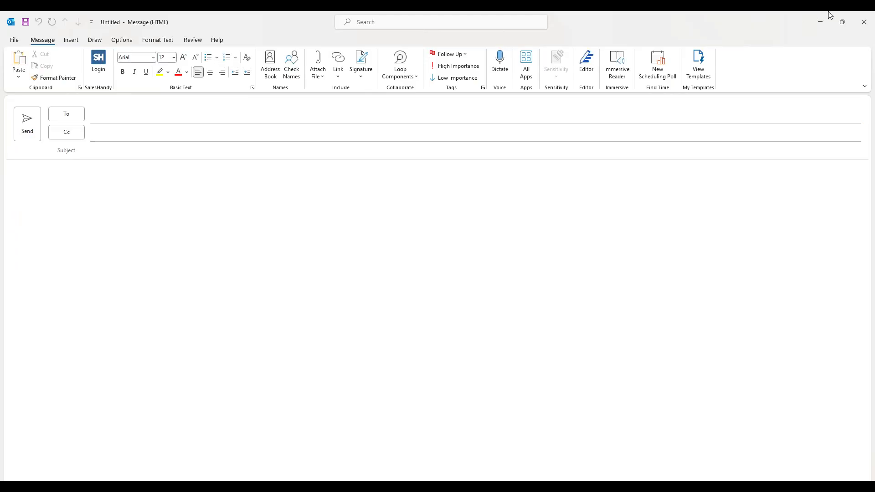
{"action": "left_click", "coordinate": [865, 21]}
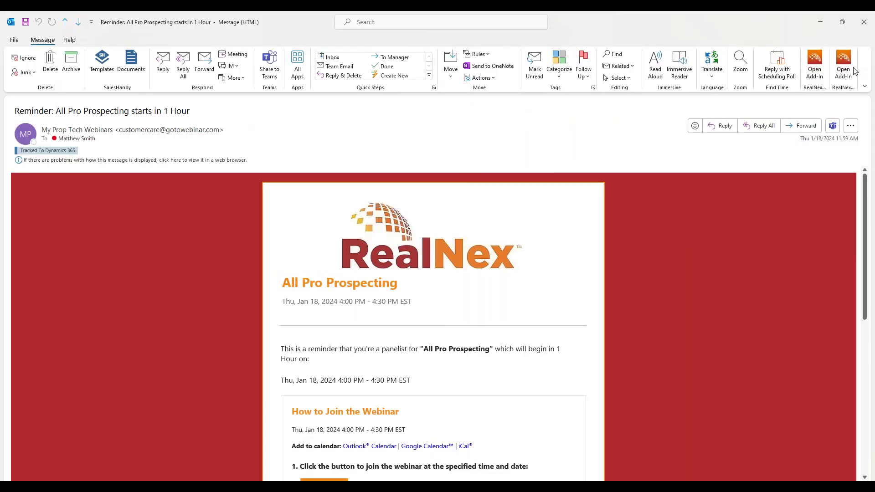
{"action": "left_click", "coordinate": [843, 65]}
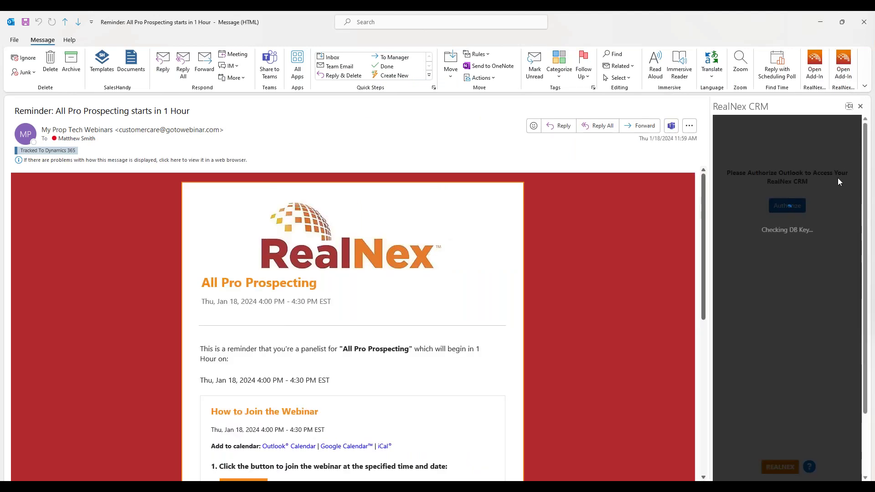
- Authorize the RealNex pane by signing in with the account email and password
{"action": "left_click", "coordinate": [801, 218]}
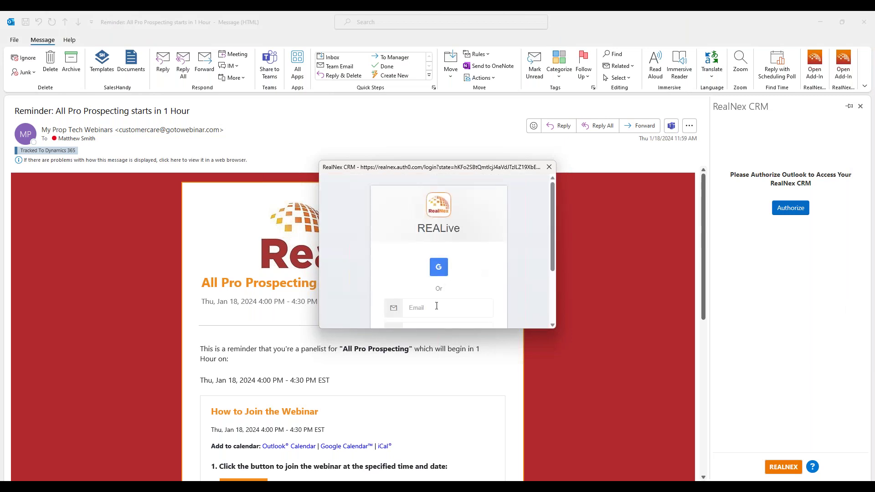
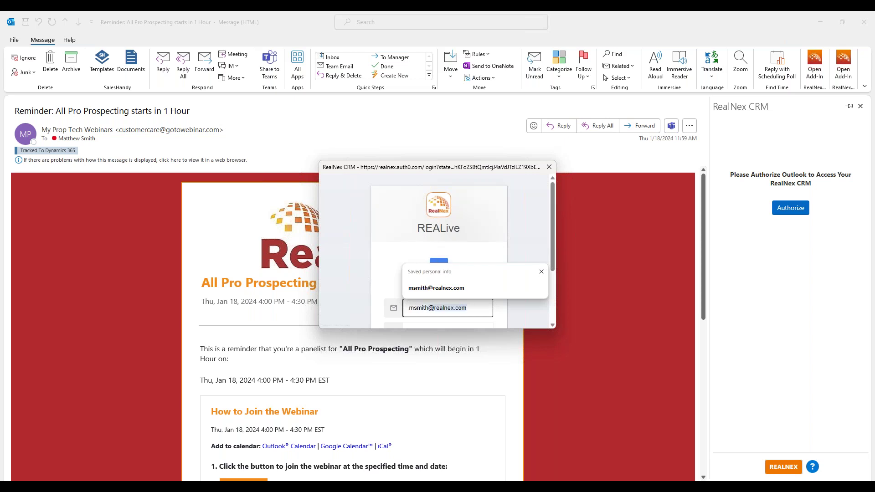
{"action": "key", "text": "Tab"}
{"action": "type", "text": "••••••"}
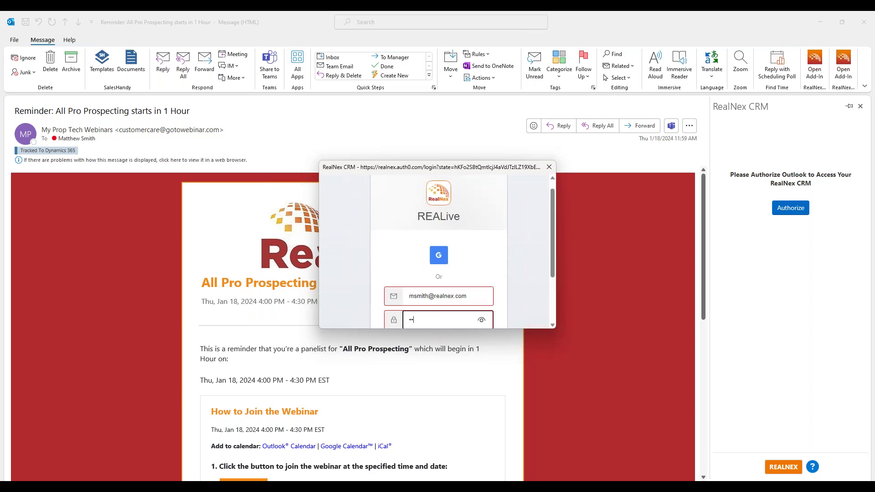
{"action": "type", "text": "•••••"}
{"action": "key", "text": "Return"}
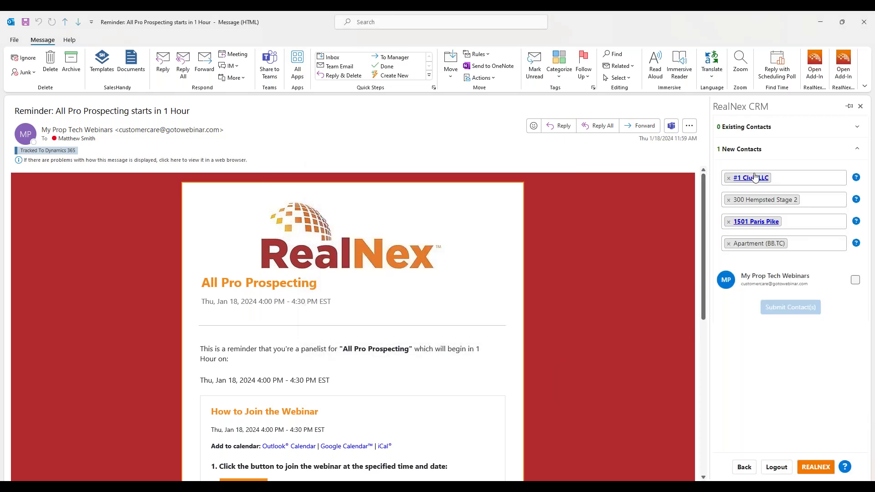
- Clear the suggested company, group, lead project and team tags from the new contact
{"action": "left_click", "coordinate": [753, 135]}
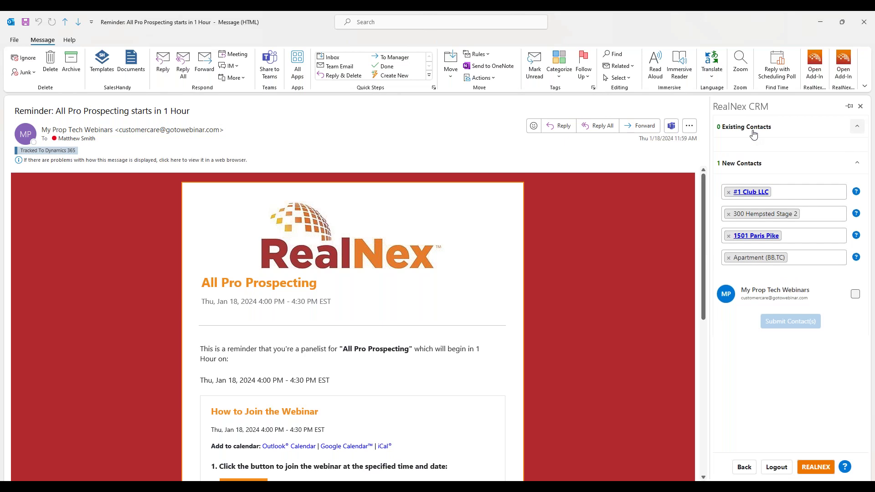
{"action": "left_click", "coordinate": [753, 132]}
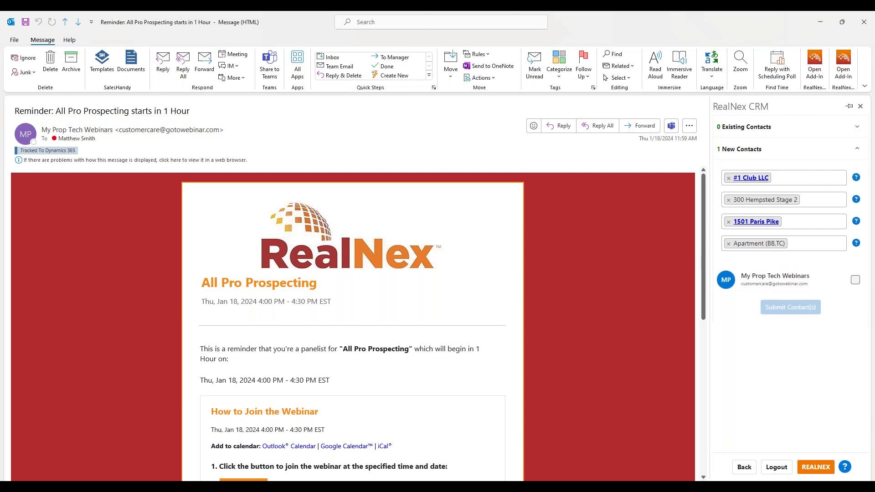
{"action": "left_click", "coordinate": [729, 178]}
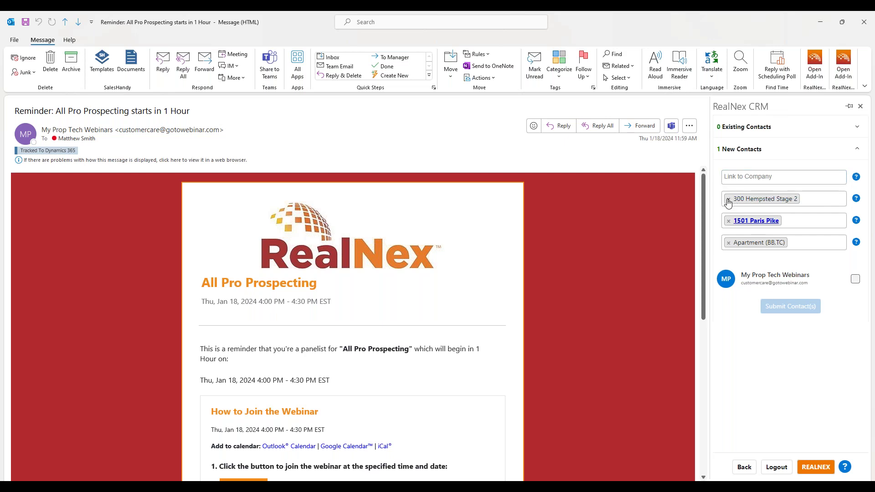
{"action": "left_click", "coordinate": [728, 200]}
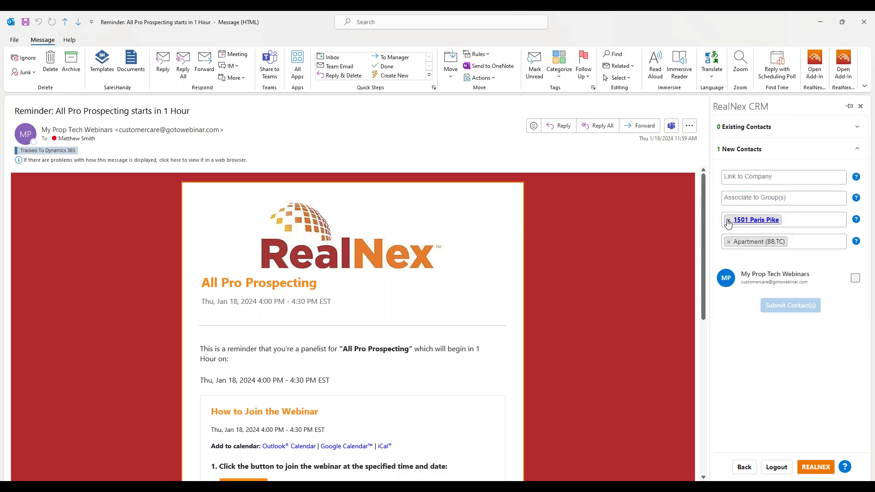
{"action": "left_click", "coordinate": [728, 220]}
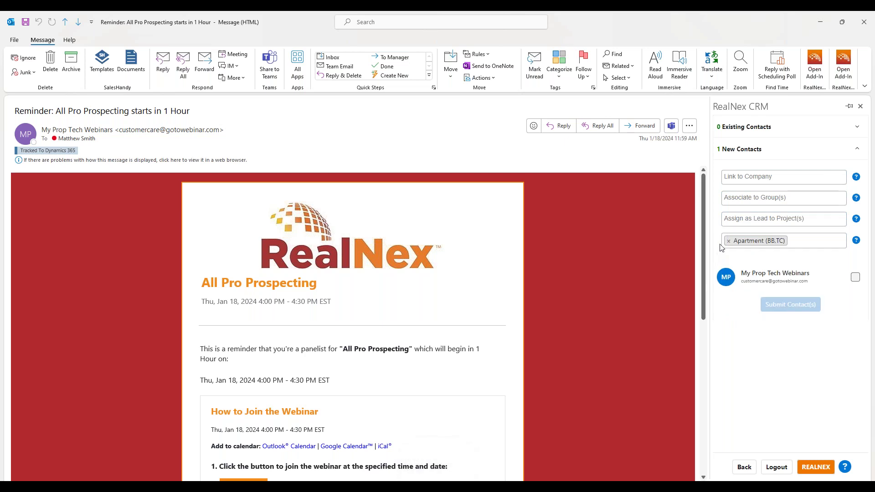
{"action": "left_click", "coordinate": [728, 242]}
{"action": "left_click", "coordinate": [714, 271]}
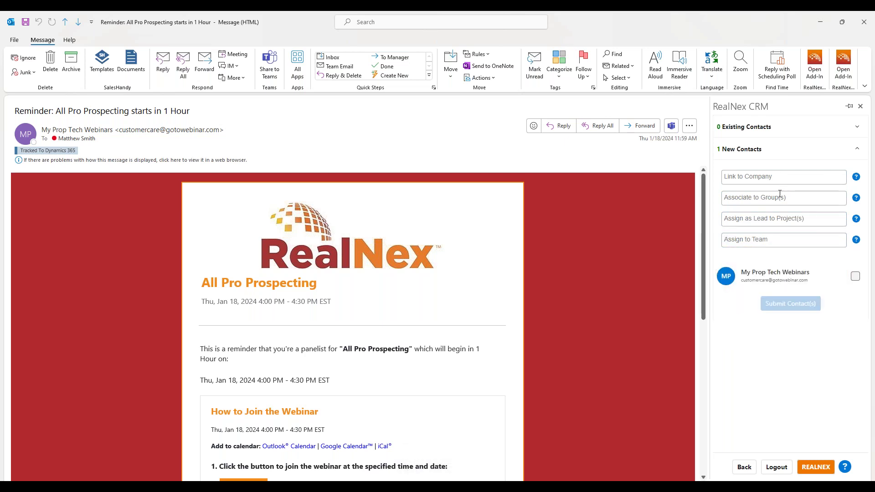
- Link the contact to #1 Transmission Shop & Auto Repair, group 300 Hempsted Stage 2, project 3 Flags
{"action": "left_click", "coordinate": [755, 177]}
{"action": "left_click", "coordinate": [764, 224]}
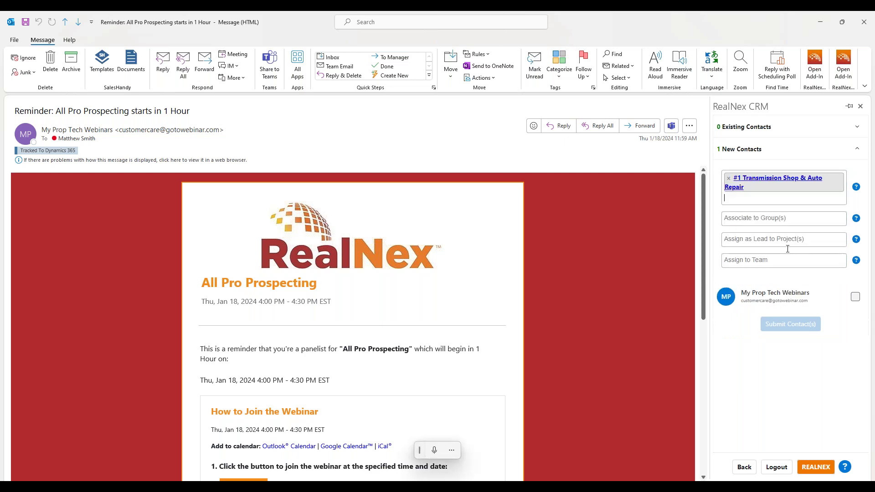
{"action": "left_click", "coordinate": [764, 214]}
{"action": "left_click", "coordinate": [763, 239]}
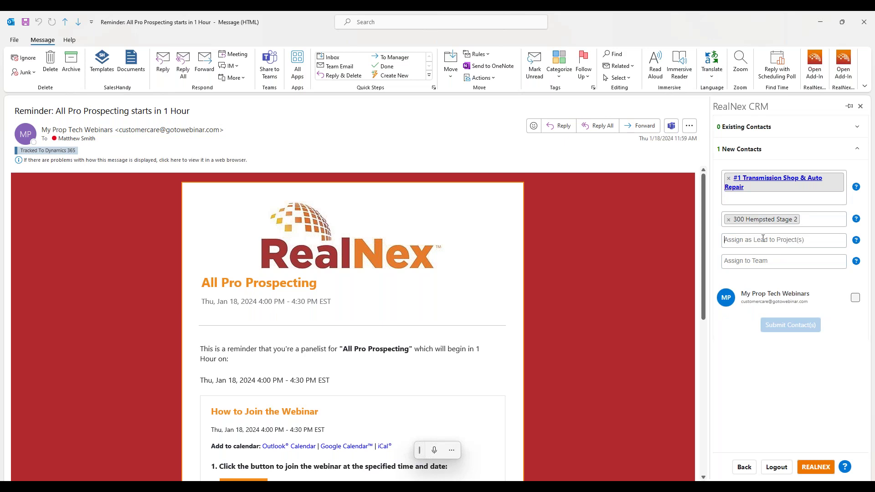
{"action": "left_click", "coordinate": [763, 239]}
{"action": "left_click", "coordinate": [763, 283]}
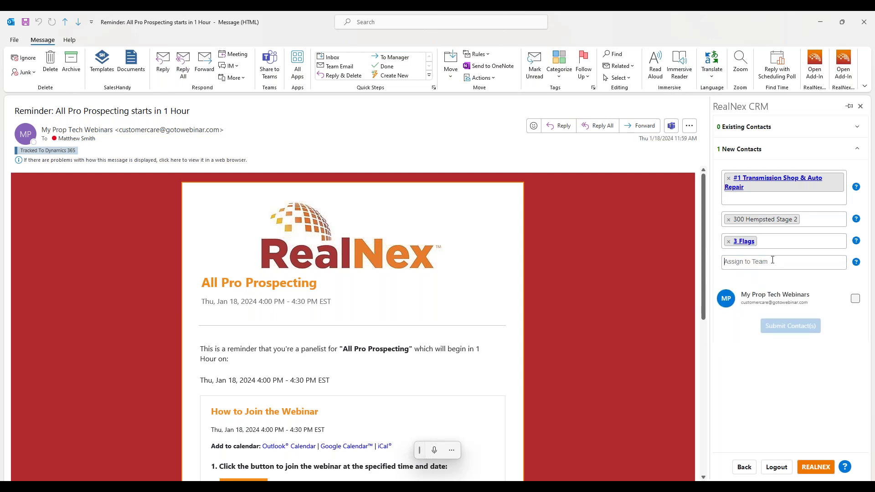
- Assign team Apartment (BB,TC), mark My Prop Tech Webinars for submission, and close the email
{"action": "left_click", "coordinate": [772, 261]}
{"action": "left_click", "coordinate": [775, 289]}
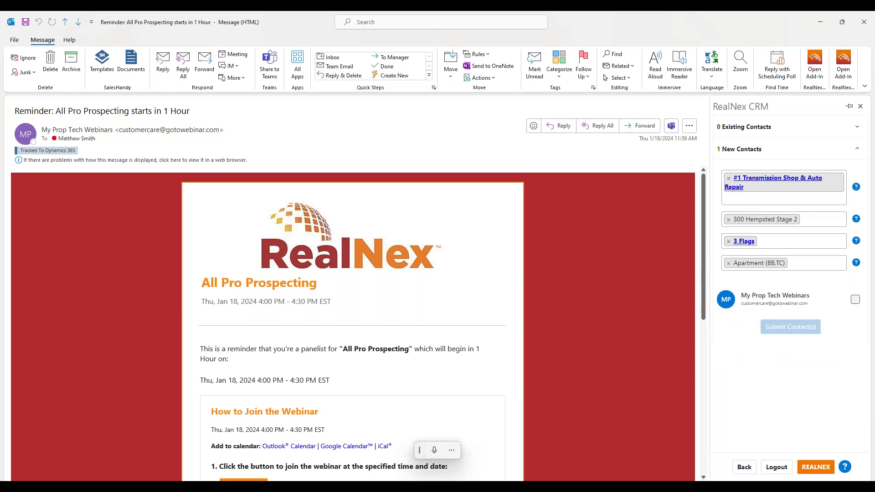
{"action": "left_click", "coordinate": [854, 300]}
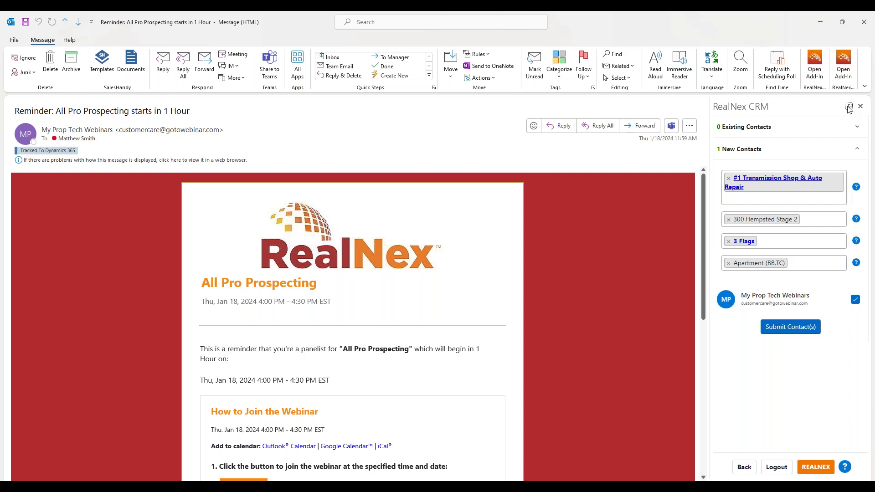
{"action": "left_click", "coordinate": [864, 21]}
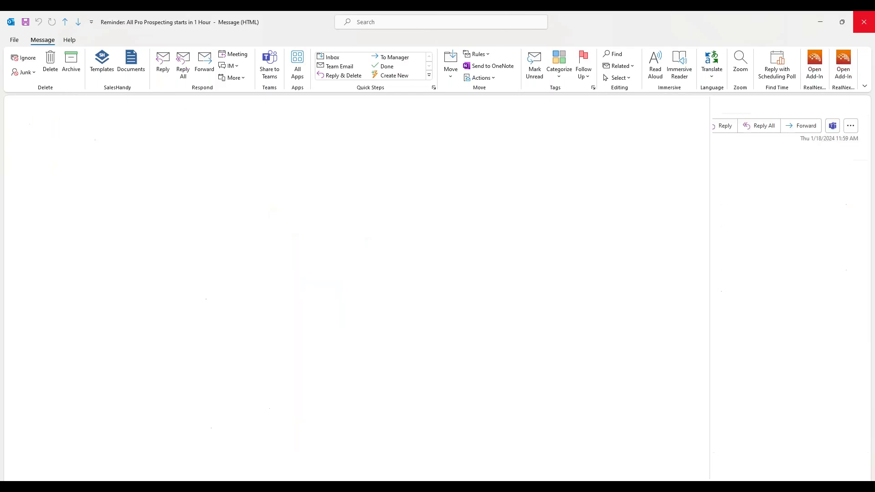